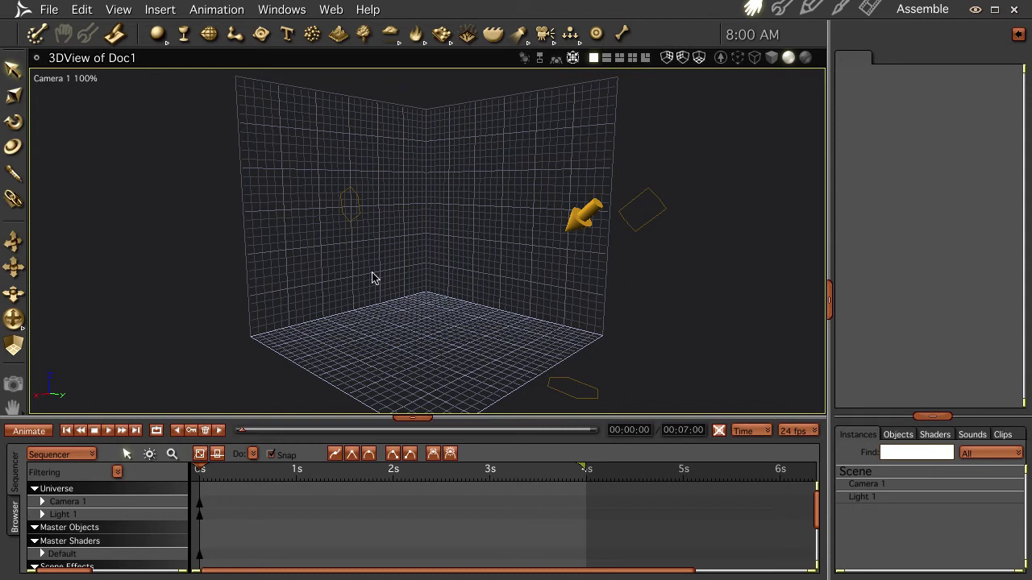
# Step: Delete the default Light 1 so only Camera 1 remains in the scene
pyautogui.click(577, 216)
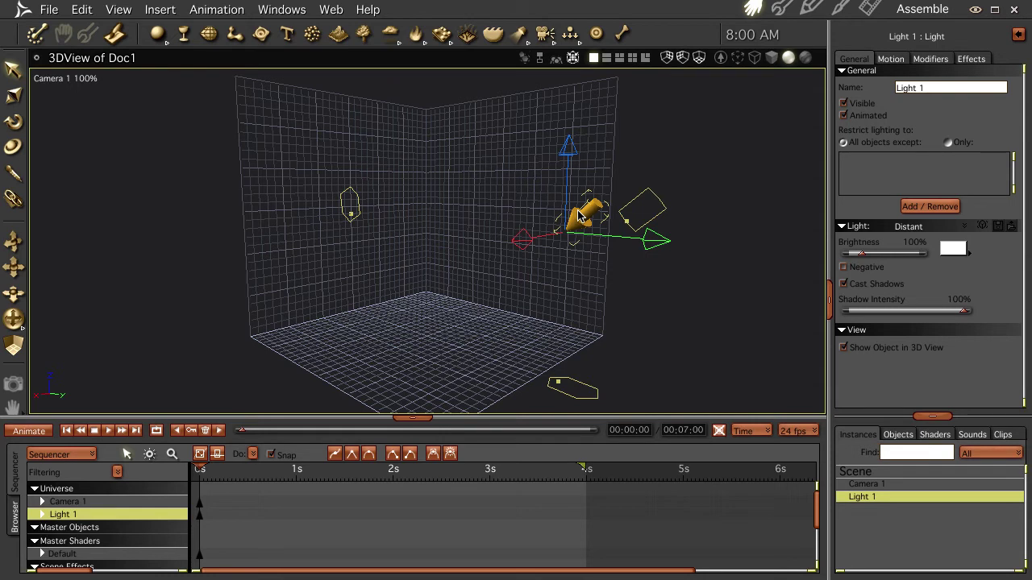
pyautogui.press('Delete')
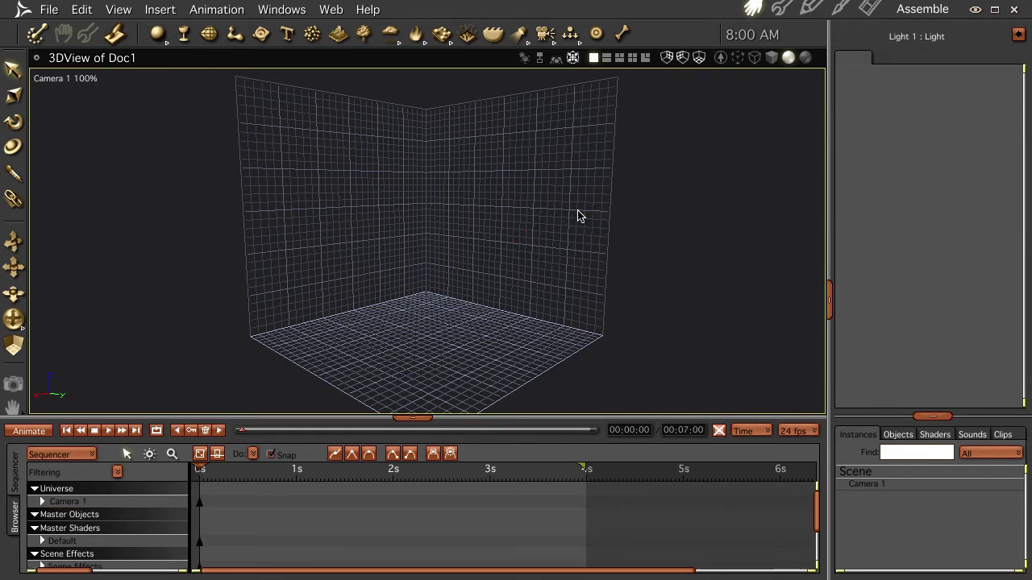
# Step: Choose Realistic Sky as the Scene's atmosphere in the Effects settings
pyautogui.click(859, 474)
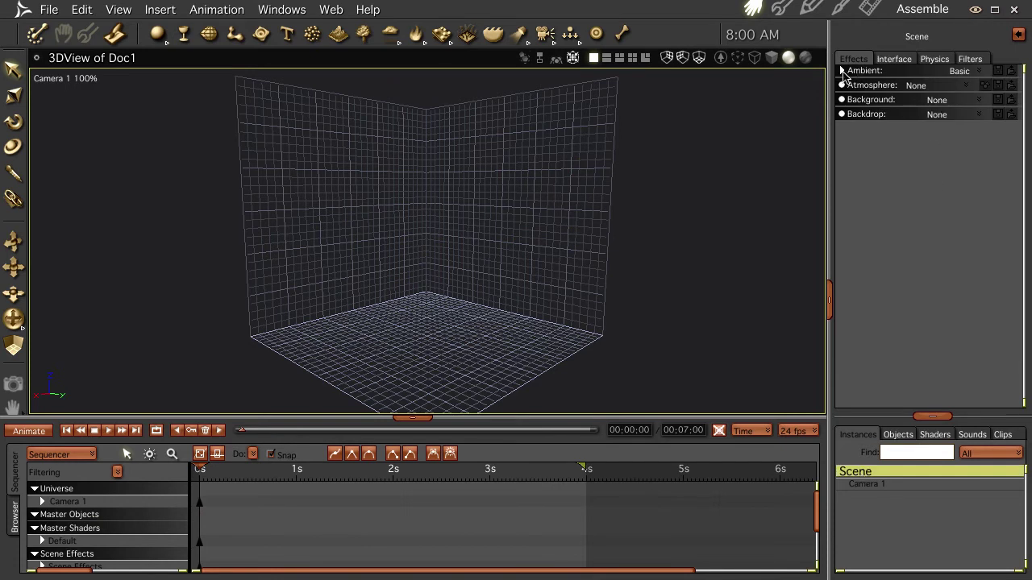
pyautogui.click(963, 87)
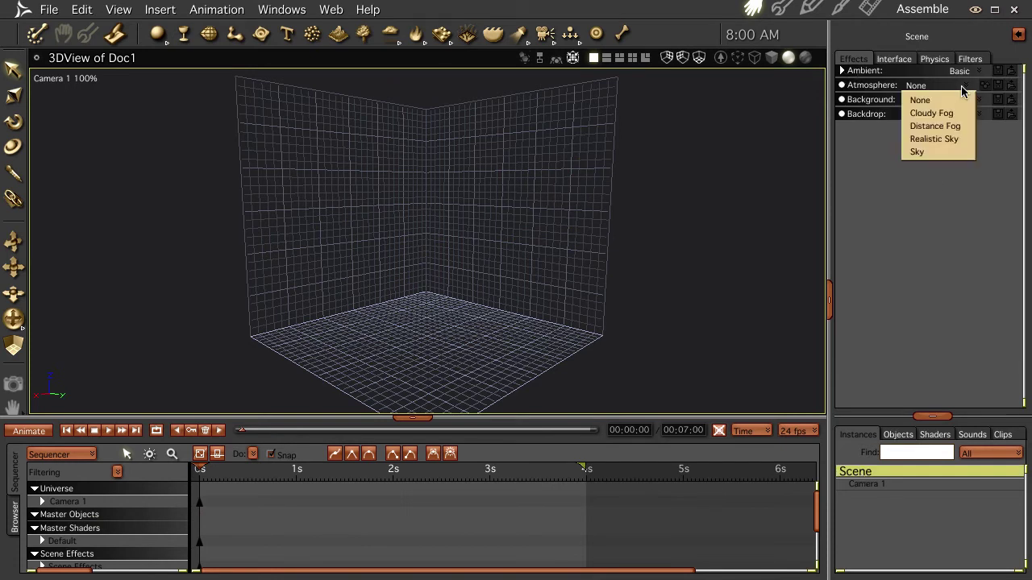
pyautogui.click(943, 138)
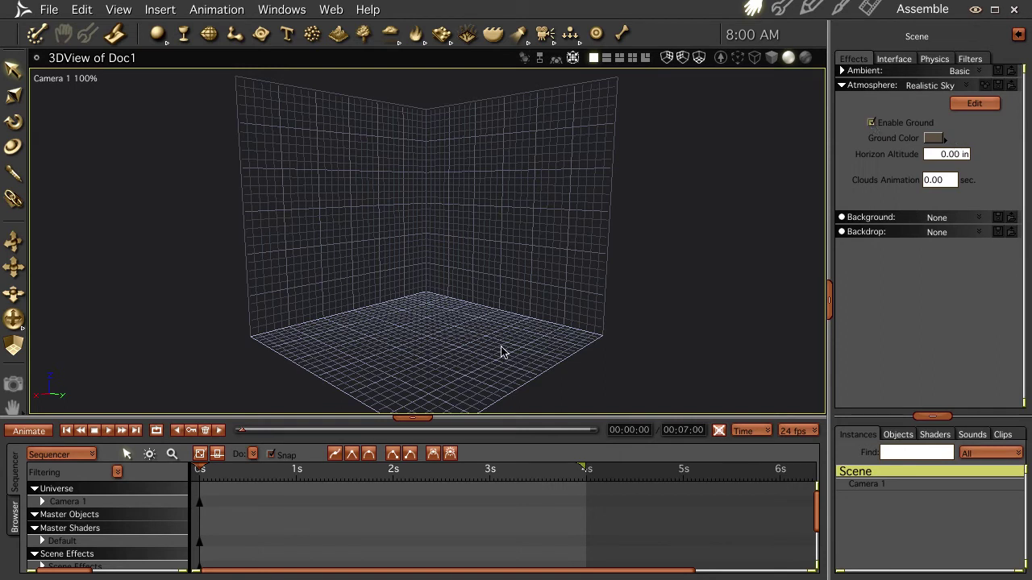
# Step: Orbit the camera and test-render the sky from two different angles
pyautogui.moveTo(502, 347); pyautogui.dragTo(480, 254)
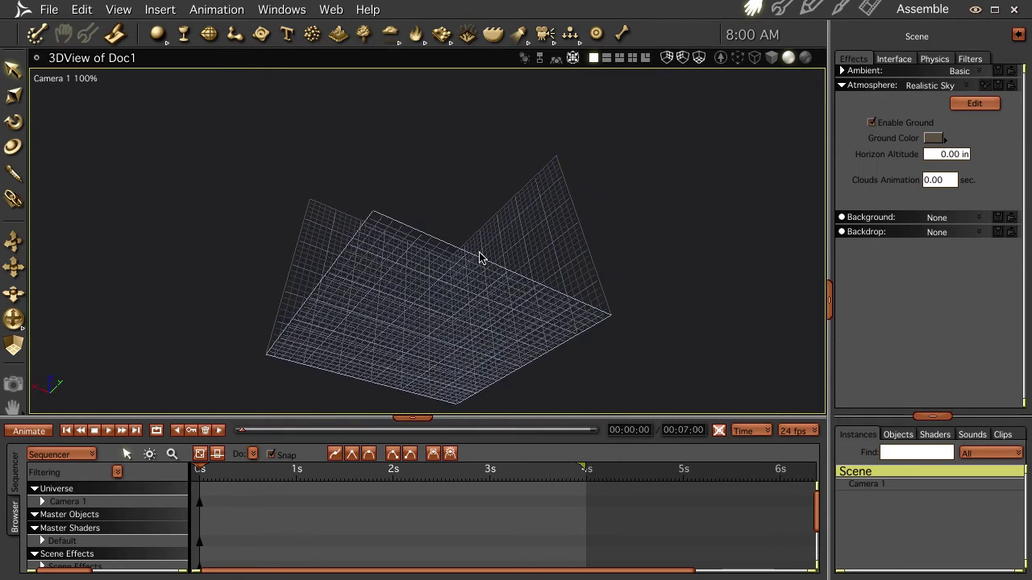
pyautogui.hotkey('ctrl', 'r')
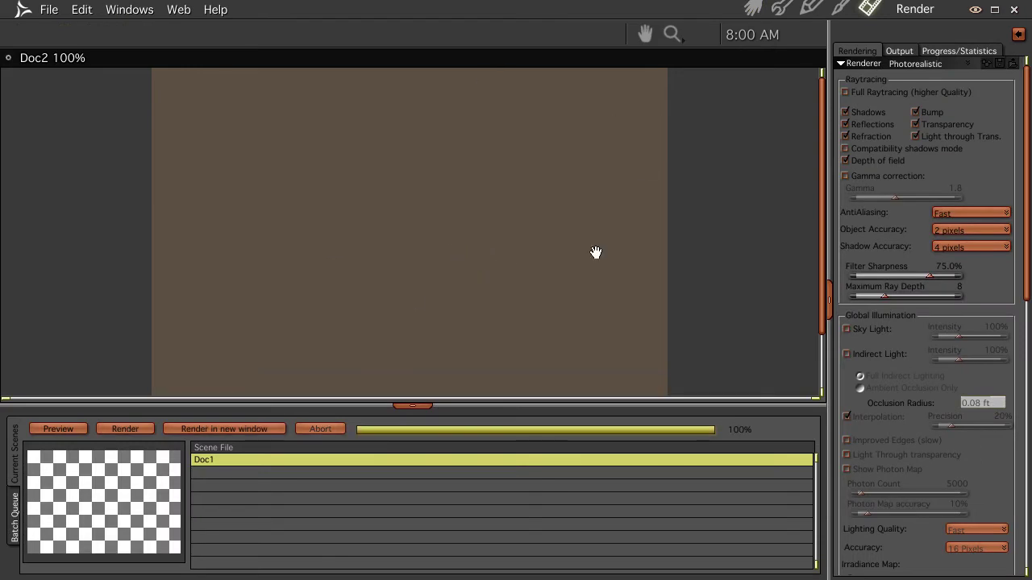
pyautogui.click(753, 8)
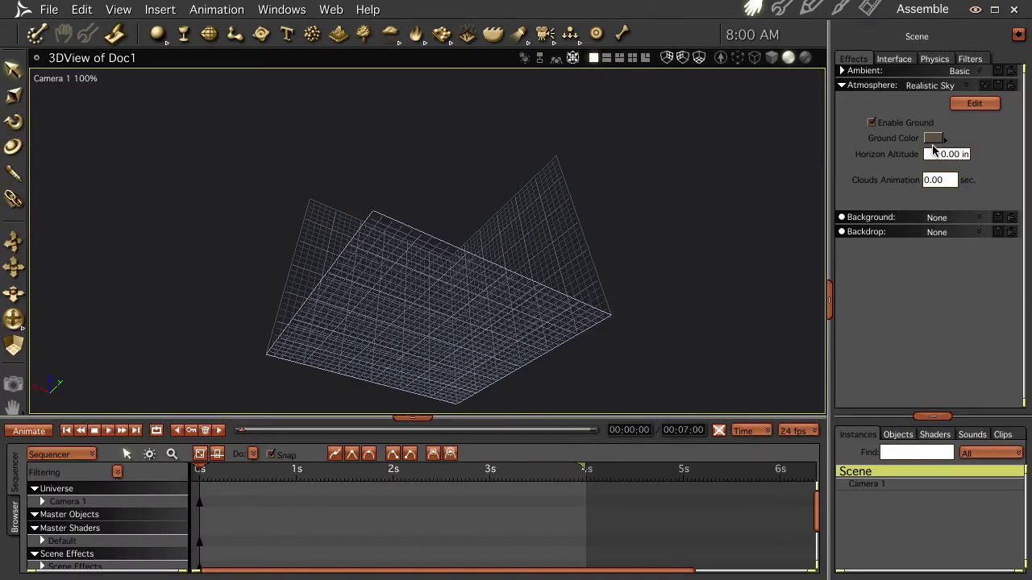
pyautogui.moveTo(579, 254); pyautogui.dragTo(594, 314)
pyautogui.hotkey('ctrl', 'r')
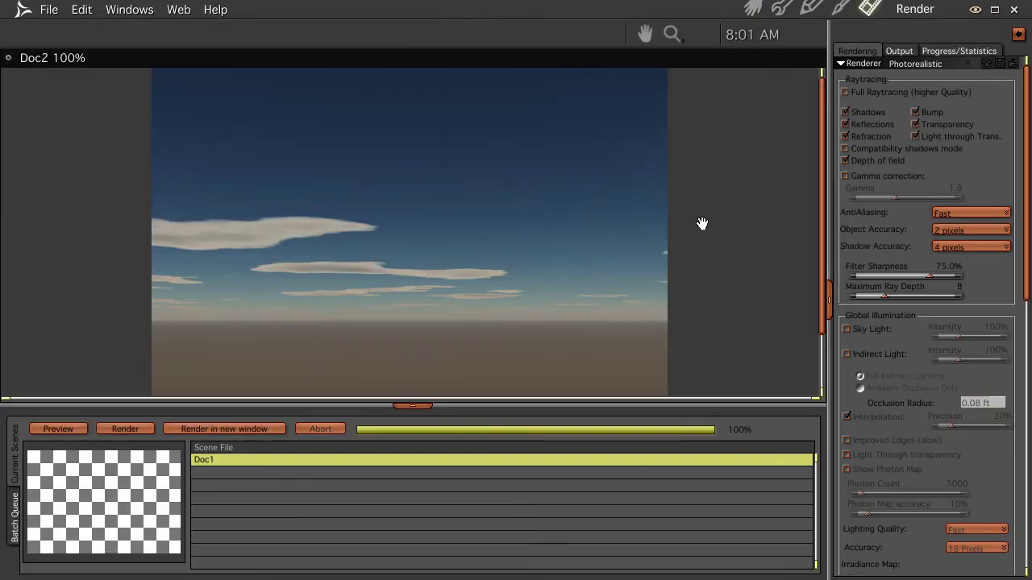
pyautogui.click(751, 7)
# Step: Disable the sky's ground and bring the camera to eye level for a clouds-in-blue-sky render
pyautogui.click(872, 123)
pyautogui.moveTo(409, 357); pyautogui.dragTo(410, 314)
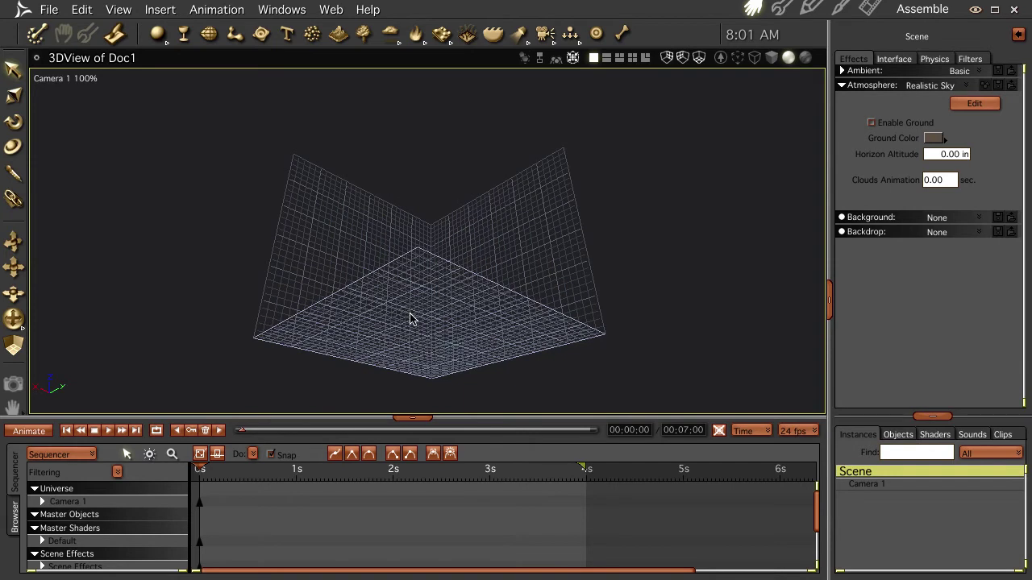
pyautogui.hotkey('ctrl', 'r')
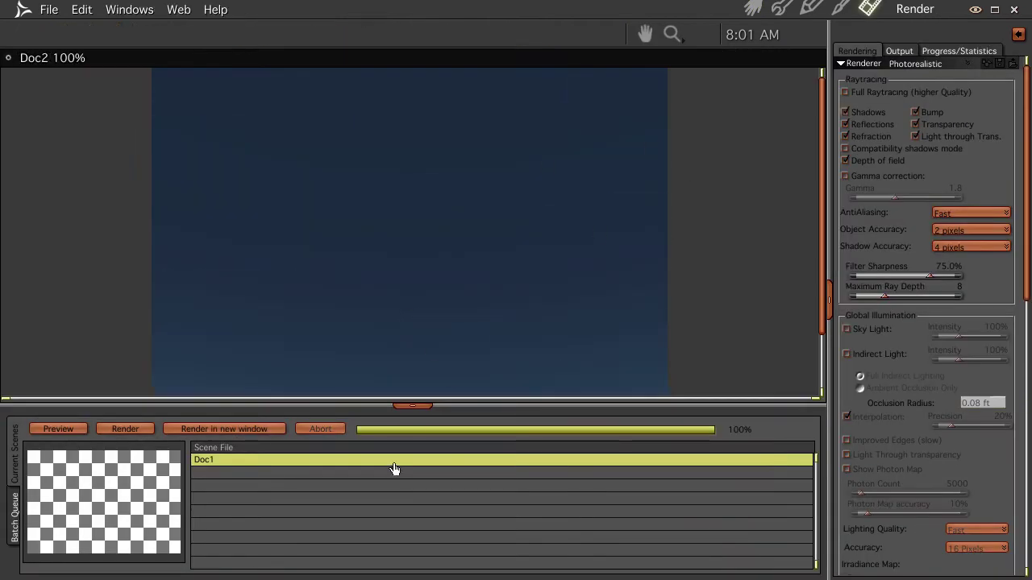
pyautogui.click(411, 406)
pyautogui.click(754, 8)
pyautogui.moveTo(521, 330); pyautogui.dragTo(497, 357, button='middle')
pyautogui.hotkey('ctrl', 'r')
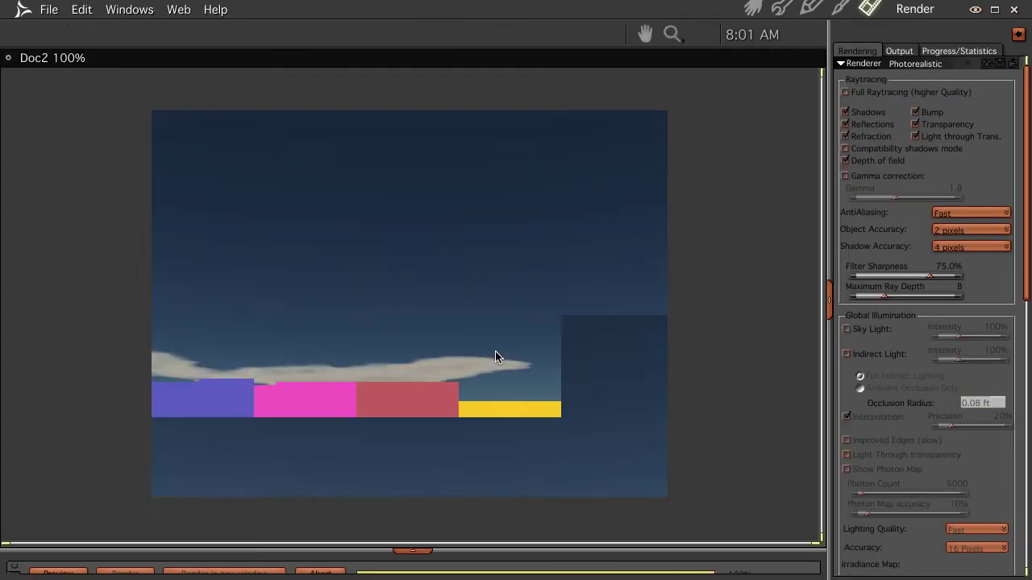
pyautogui.click(755, 10)
# Step: Enable the first cloud layer, turn on Auto Refresh, and drag the sun to the west edge
pyautogui.click(975, 104)
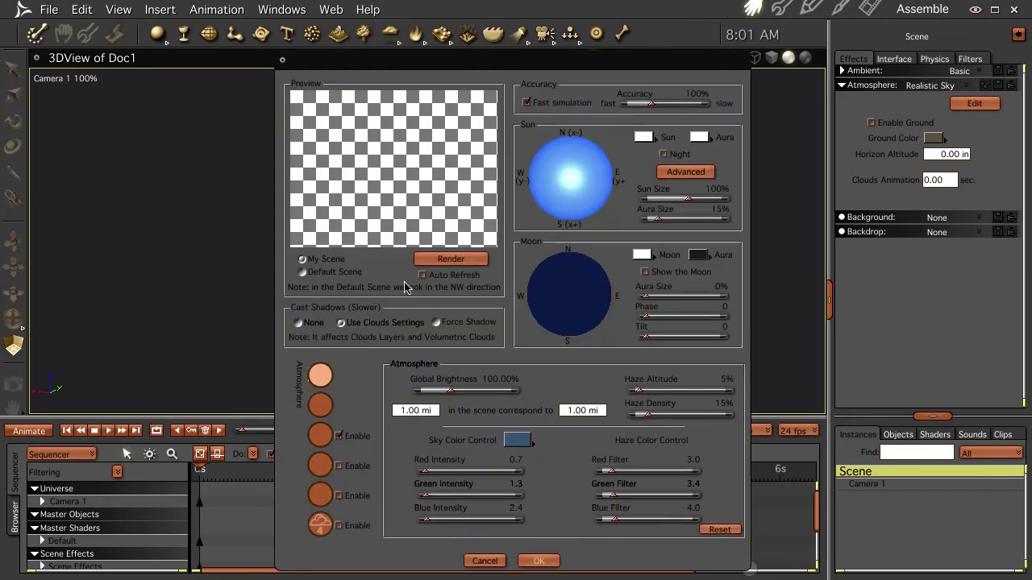
pyautogui.click(339, 437)
pyautogui.click(456, 258)
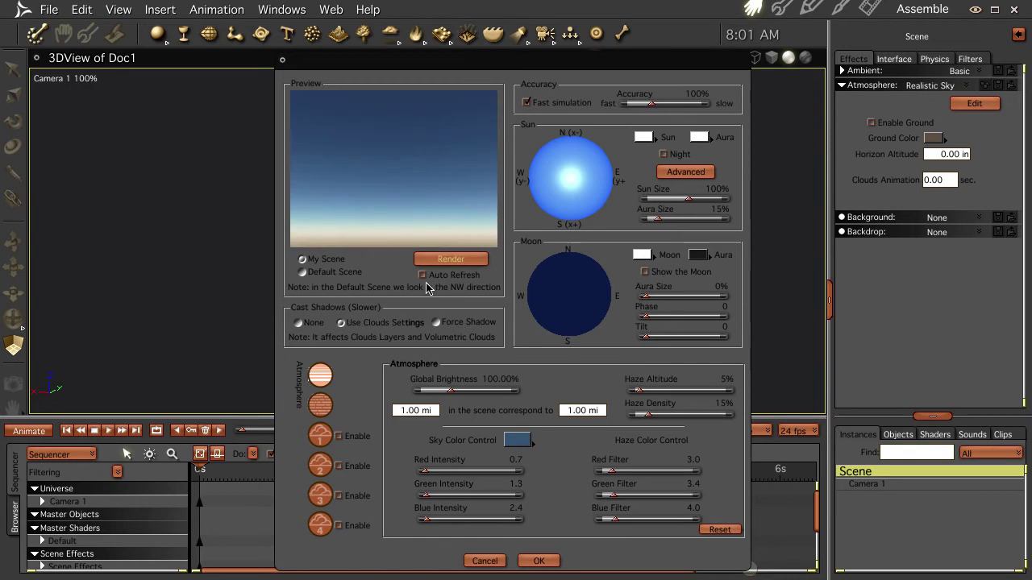
pyautogui.click(422, 275)
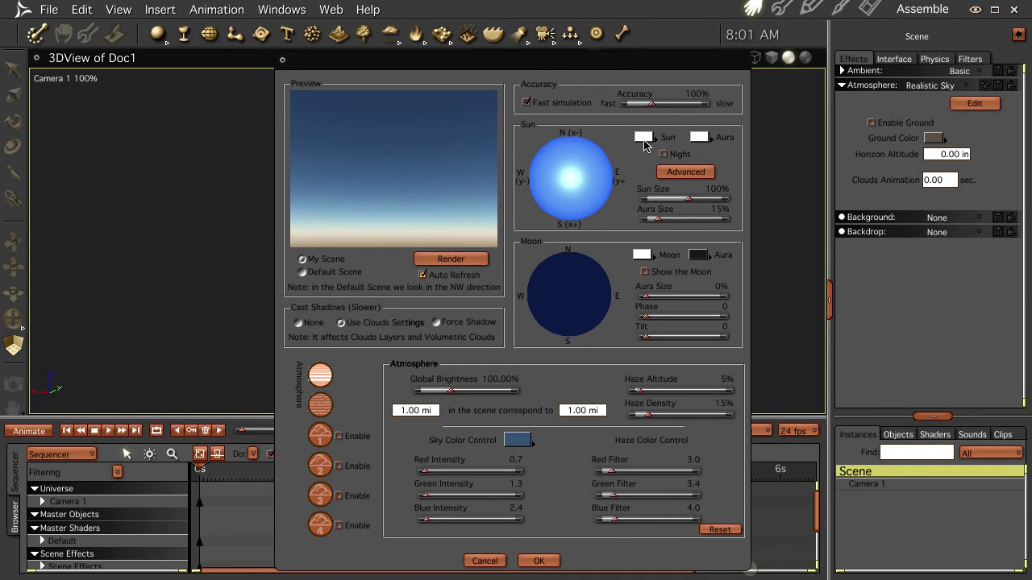
pyautogui.moveTo(585, 181); pyautogui.dragTo(530, 182)
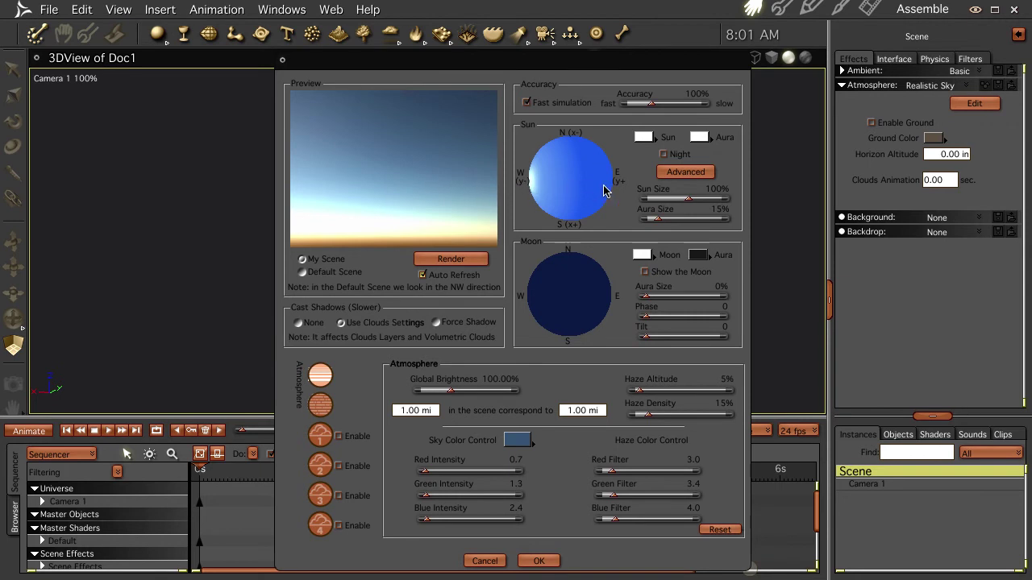
pyautogui.click(539, 561)
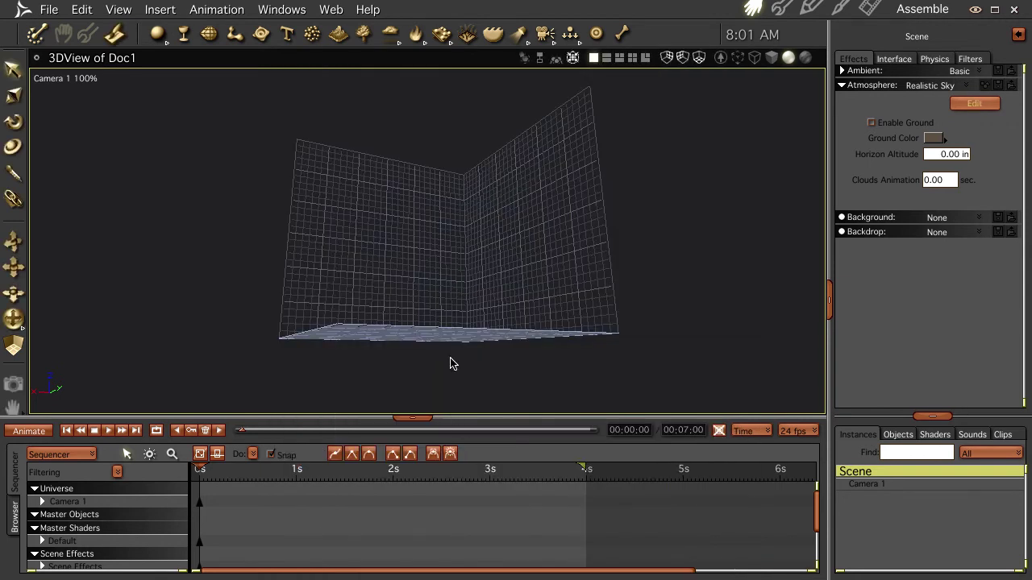
# Step: Orbit the camera over three test renders until the sun disc shows above the horizon
pyautogui.moveTo(447, 354); pyautogui.dragTo(546, 371)
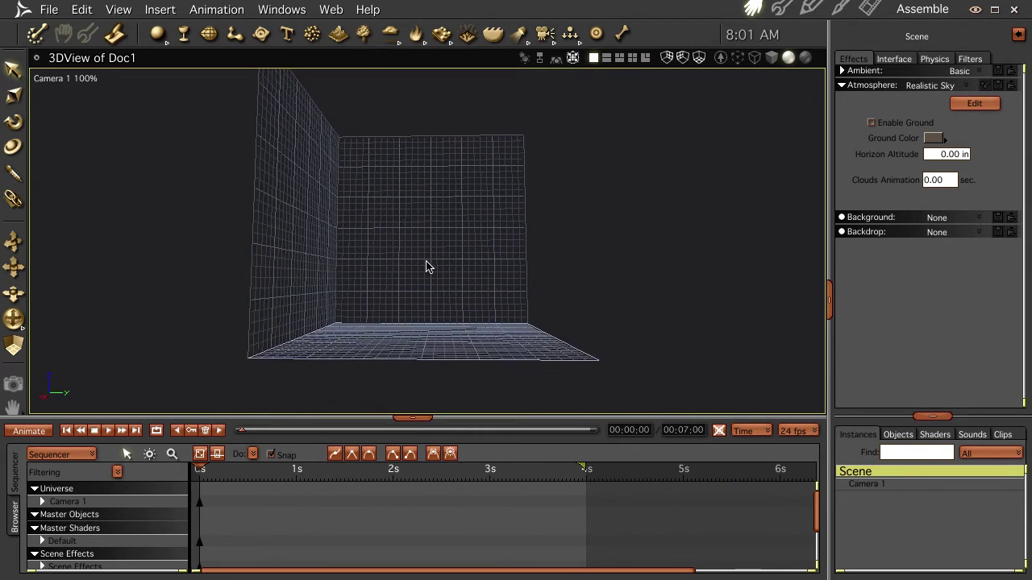
pyautogui.hotkey('ctrl', 'r')
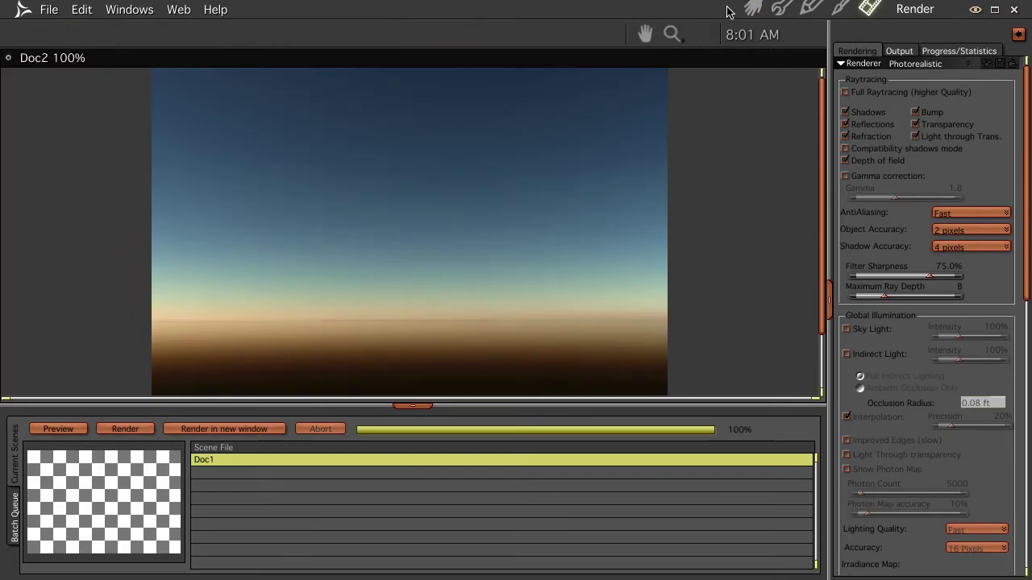
pyautogui.click(753, 9)
pyautogui.moveTo(545, 250); pyautogui.dragTo(404, 269)
pyautogui.hotkey('ctrl', 'r')
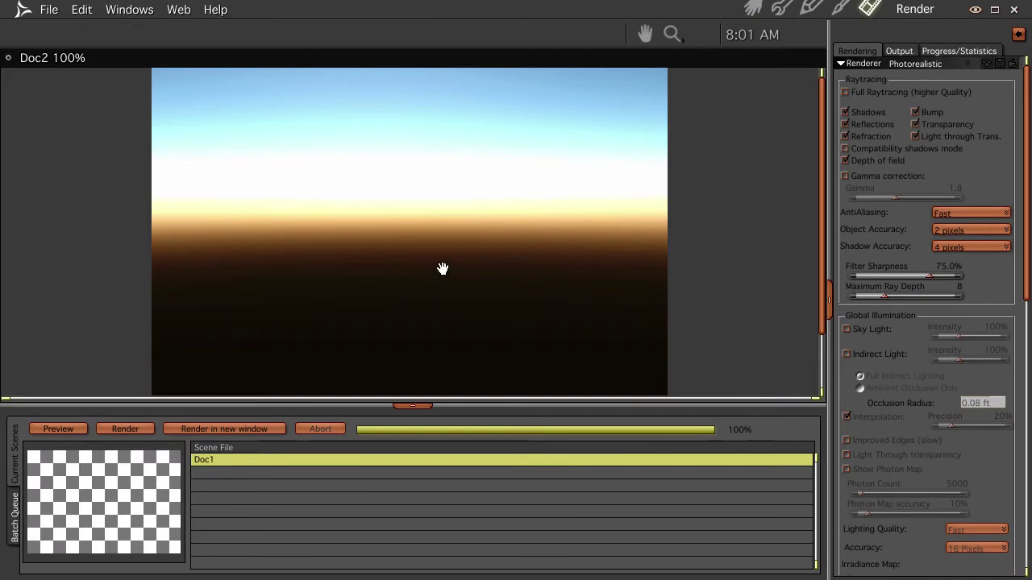
pyautogui.click(754, 9)
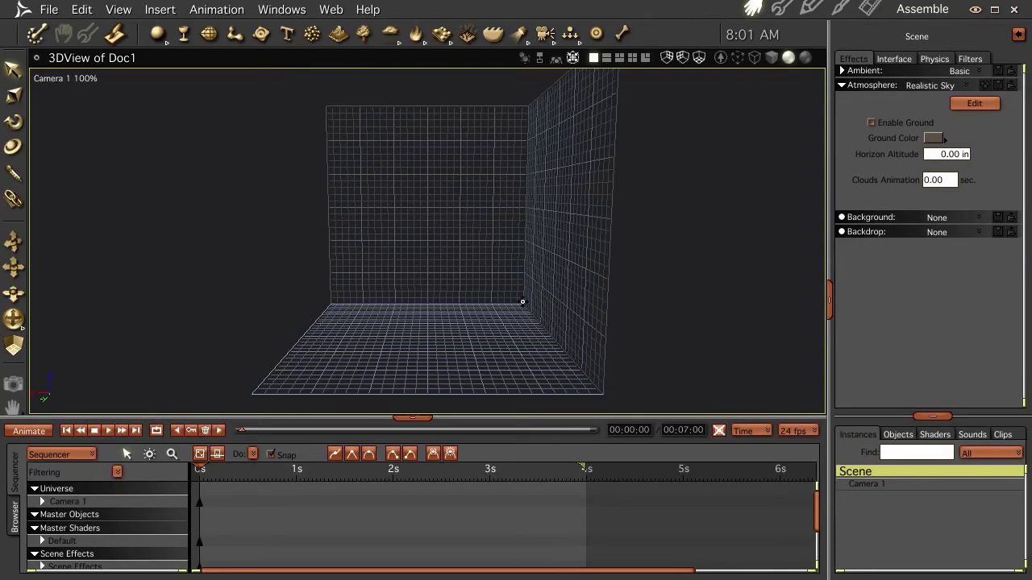
pyautogui.moveTo(524, 299); pyautogui.dragTo(525, 273)
pyautogui.hotkey('ctrl', 'r')
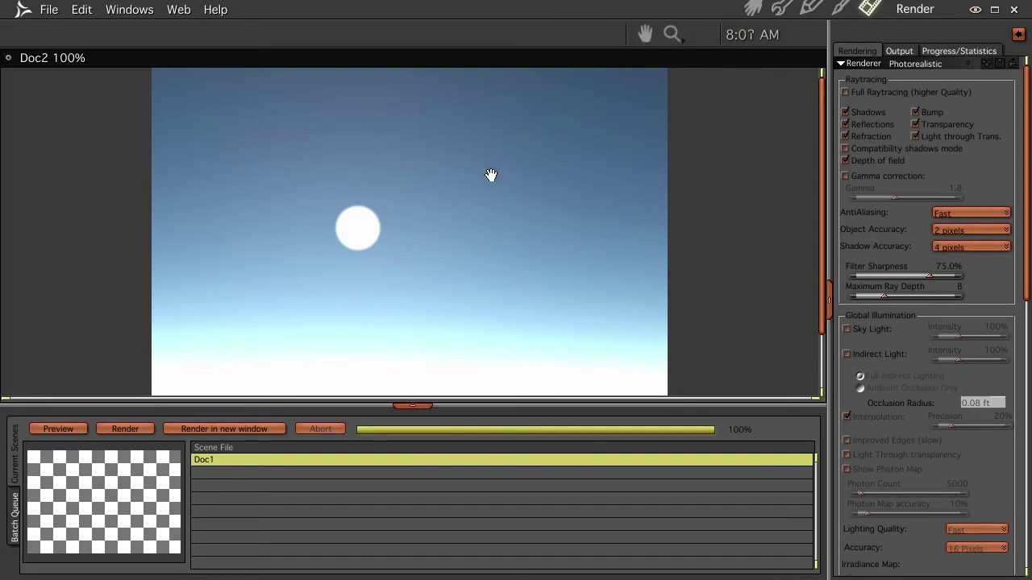
pyautogui.click(752, 9)
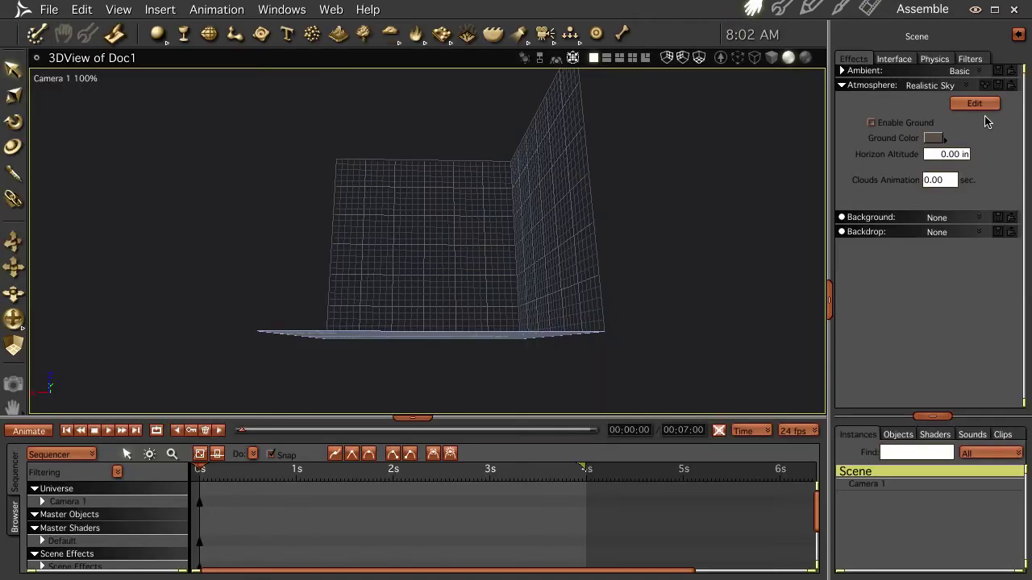
# Step: Set Sun Size to 0, Aura Size to 63, and a deep red aura colour
pyautogui.click(973, 104)
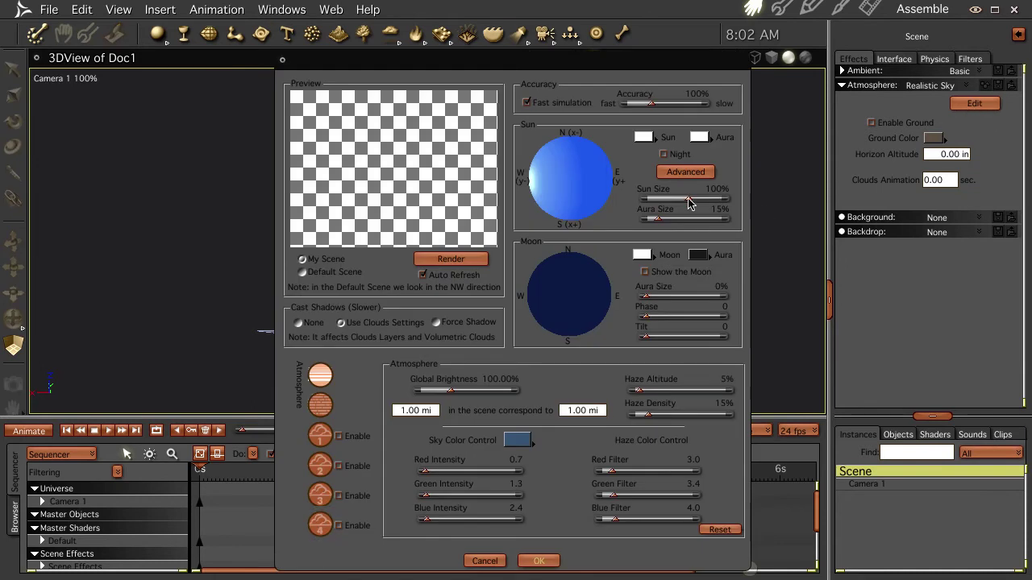
pyautogui.moveTo(688, 199); pyautogui.dragTo(403, 230)
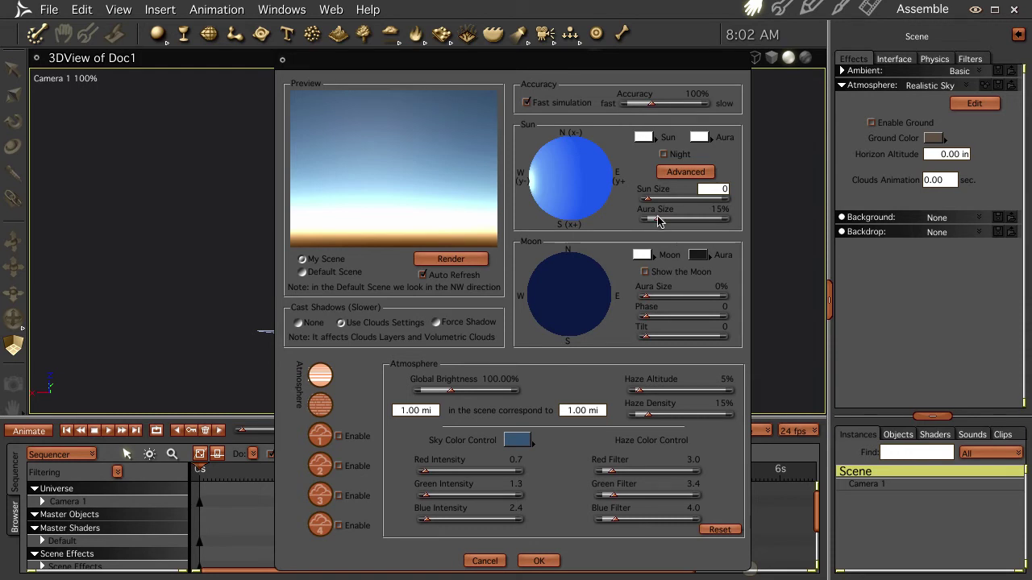
pyautogui.moveTo(658, 220); pyautogui.dragTo(697, 224)
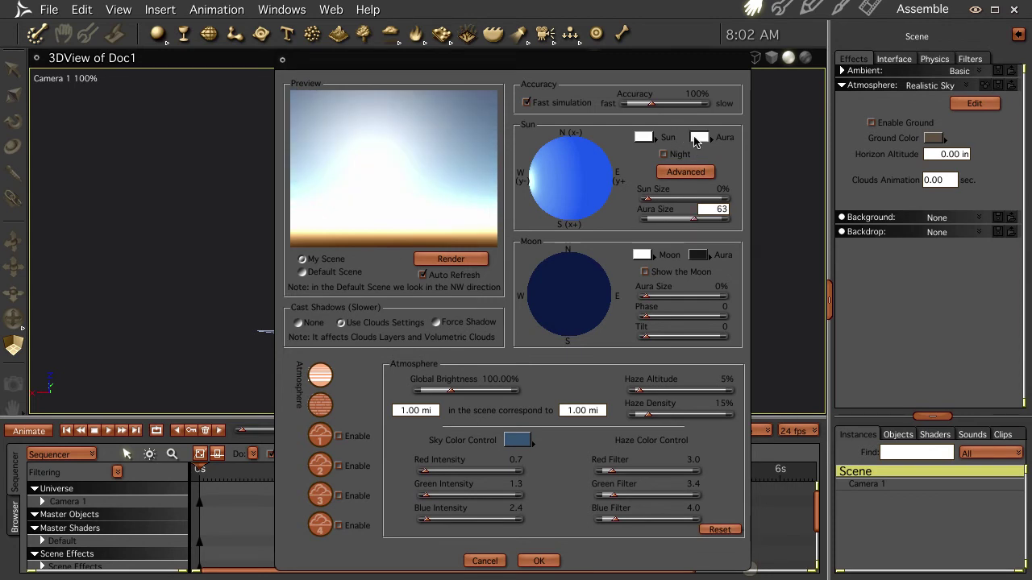
pyautogui.click(698, 139)
pyautogui.click(530, 306)
pyautogui.moveTo(530, 306); pyautogui.dragTo(553, 307)
pyautogui.click(541, 400)
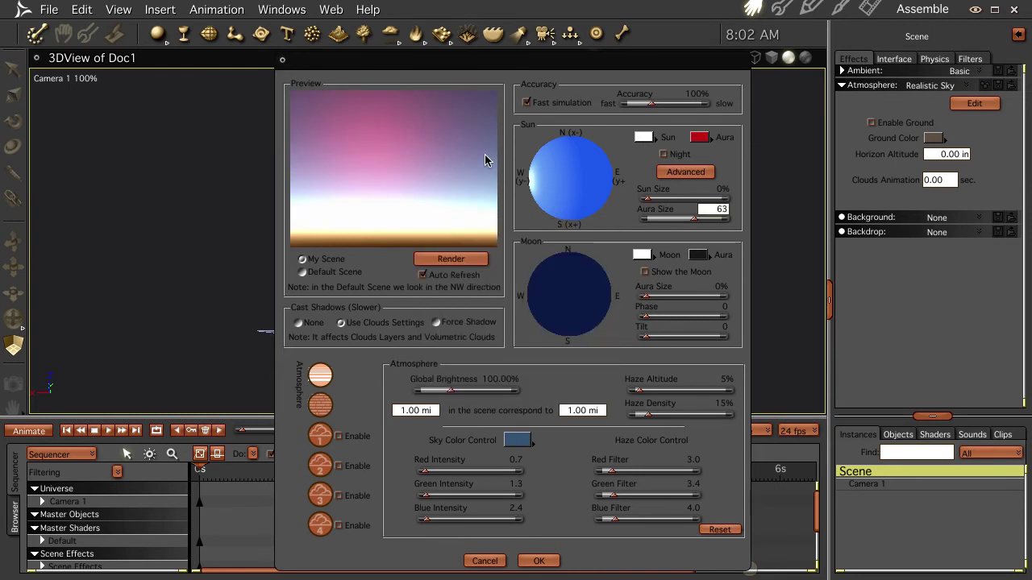
# Step: Shift the sun, zero Haze Altitude and Density, and set Global Brightness to 68.44%
pyautogui.click(540, 187)
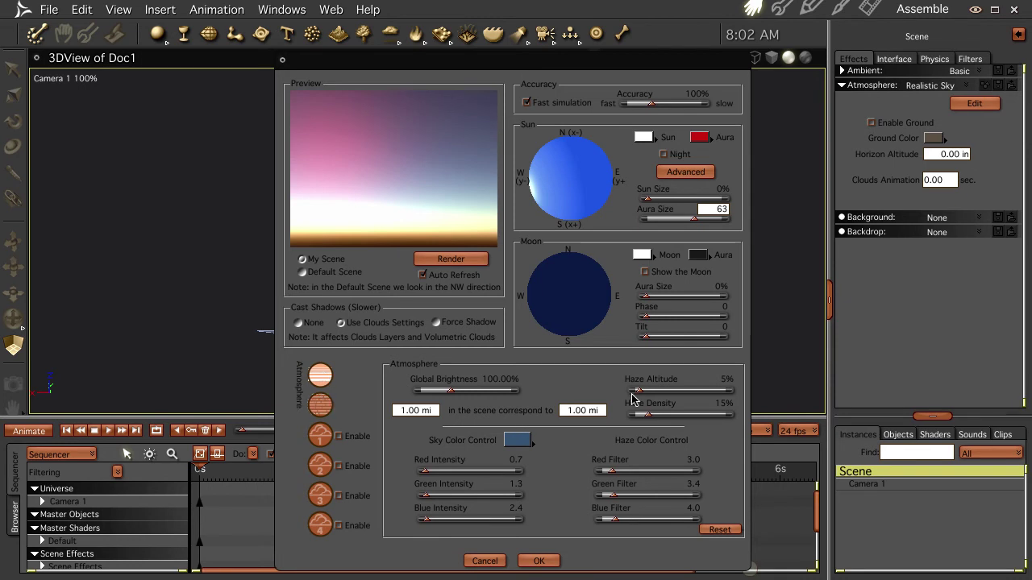
pyautogui.moveTo(637, 392); pyautogui.dragTo(633, 415)
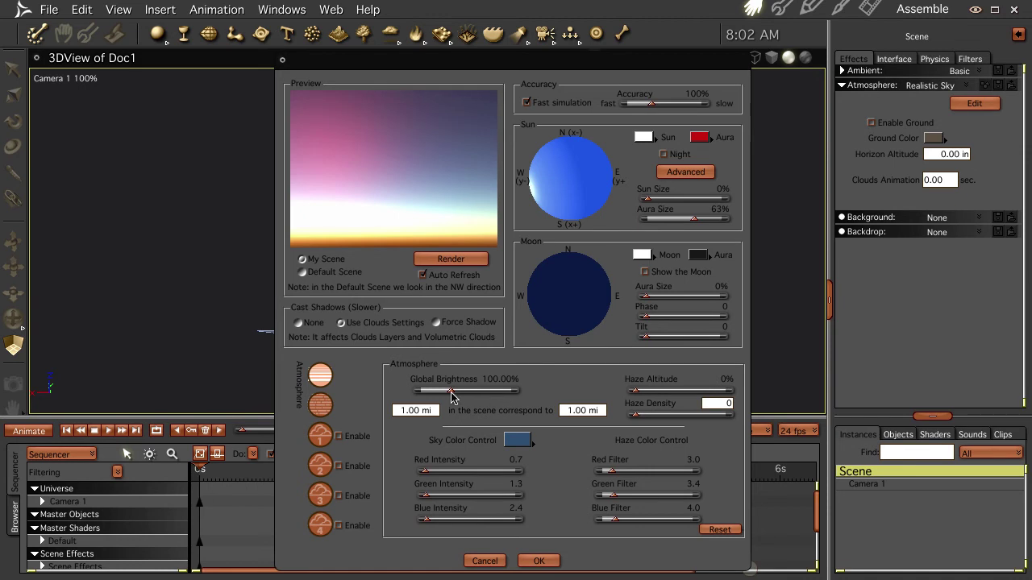
pyautogui.moveTo(452, 395); pyautogui.dragTo(443, 395)
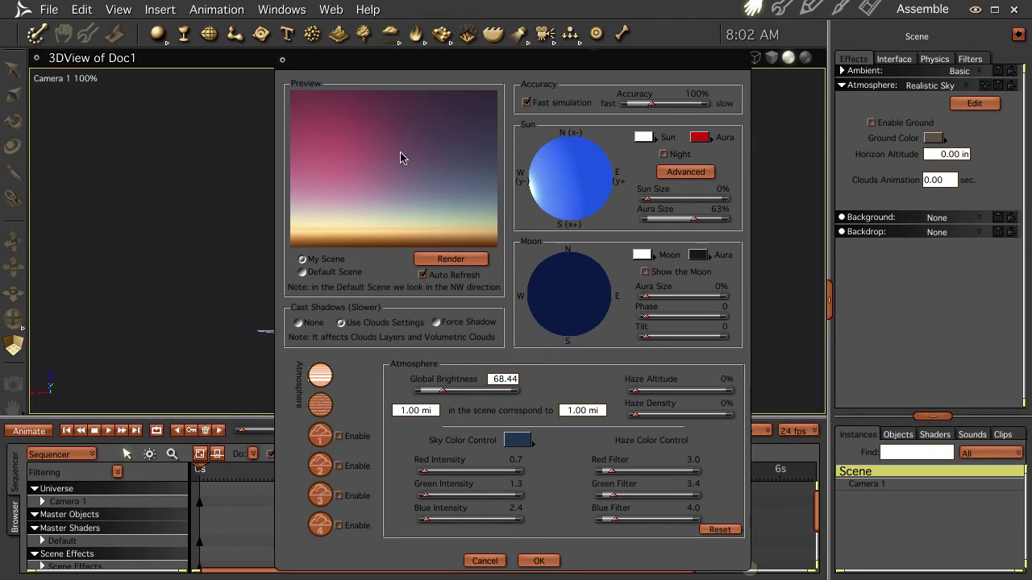
# Step: Place the moon beside the sun and raise Sun Size to 82
pyautogui.click(644, 272)
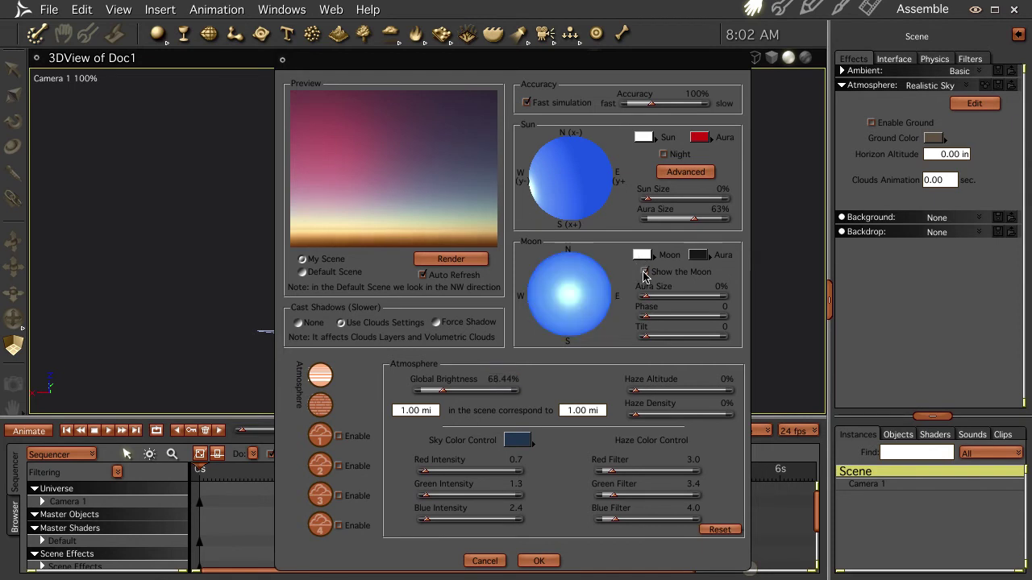
pyautogui.click(583, 296)
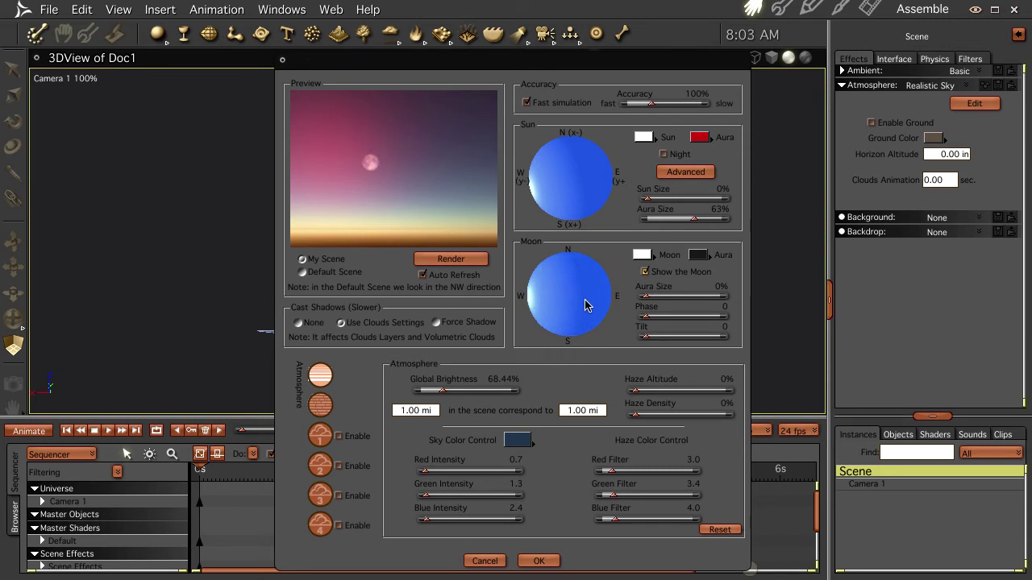
pyautogui.click(587, 306)
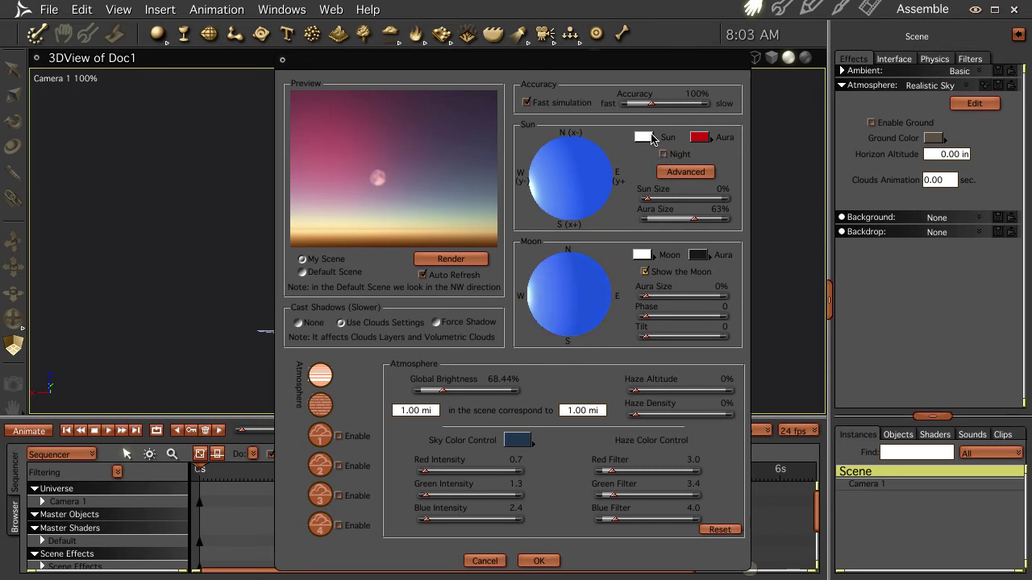
pyautogui.moveTo(649, 201); pyautogui.dragTo(673, 201)
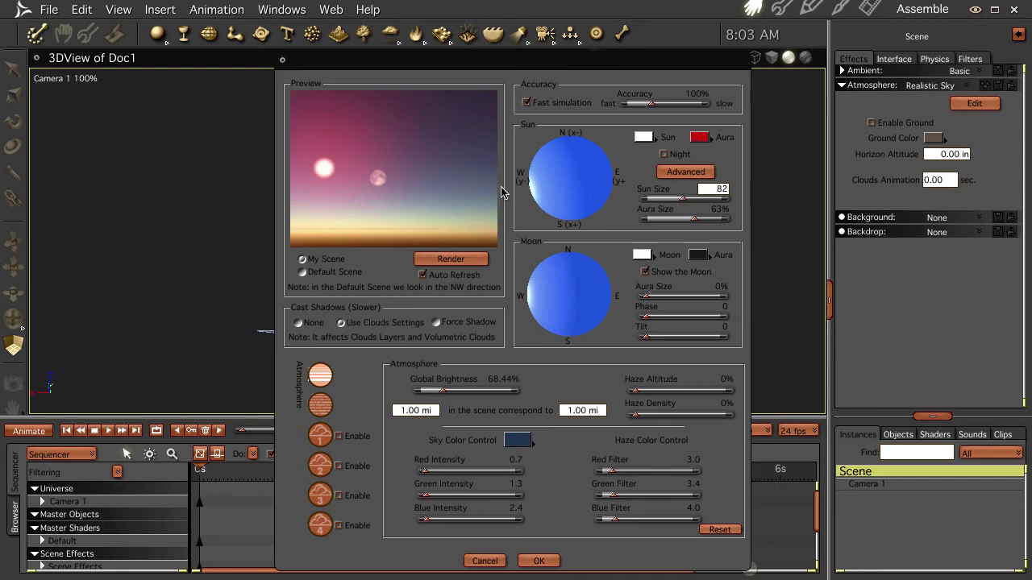
pyautogui.click(539, 302)
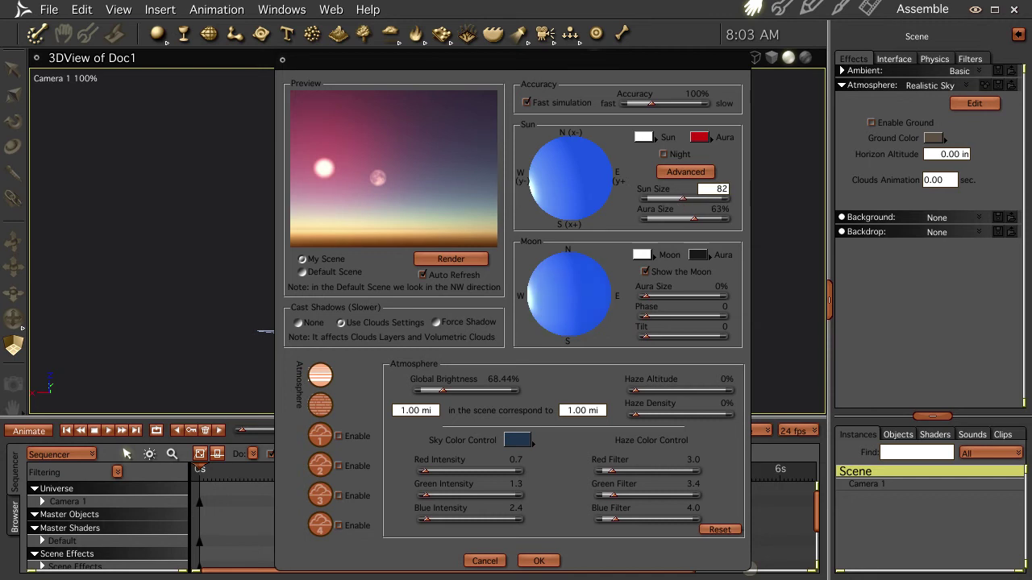
# Step: Overlap the moon with the sun and set the moon colour to black
pyautogui.click(540, 302)
pyautogui.click(641, 255)
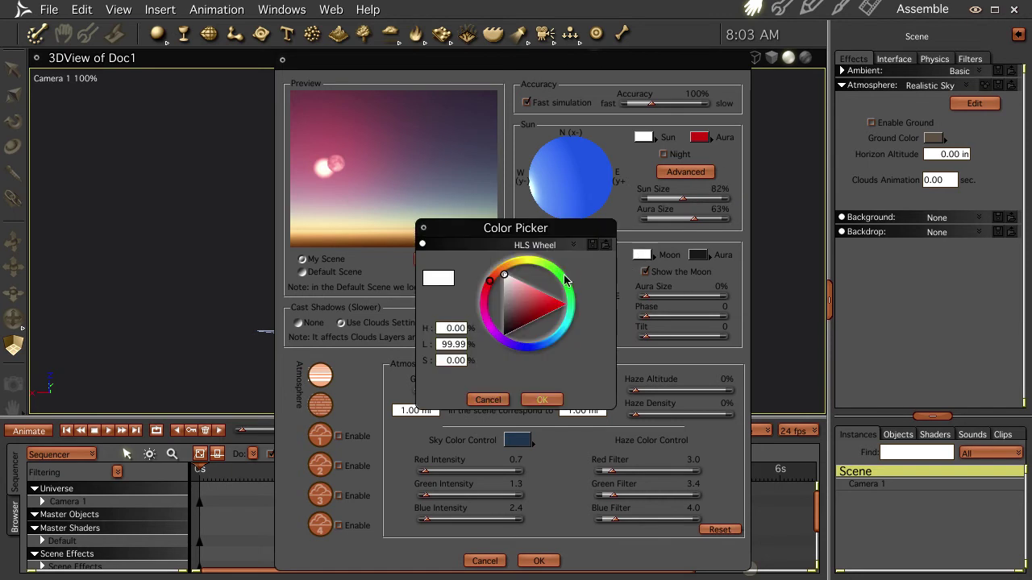
pyautogui.moveTo(534, 302); pyautogui.dragTo(504, 334)
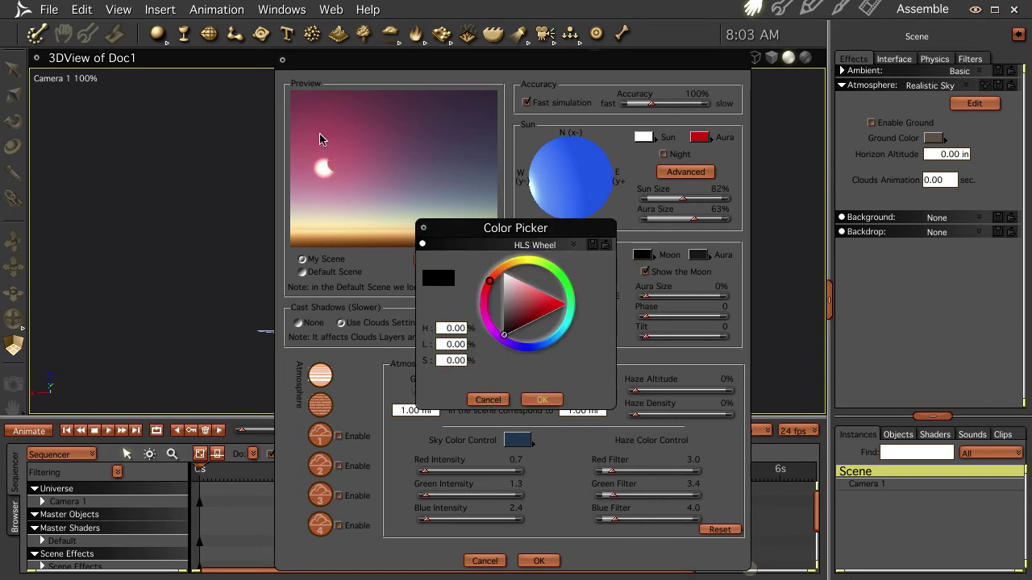
pyautogui.click(553, 398)
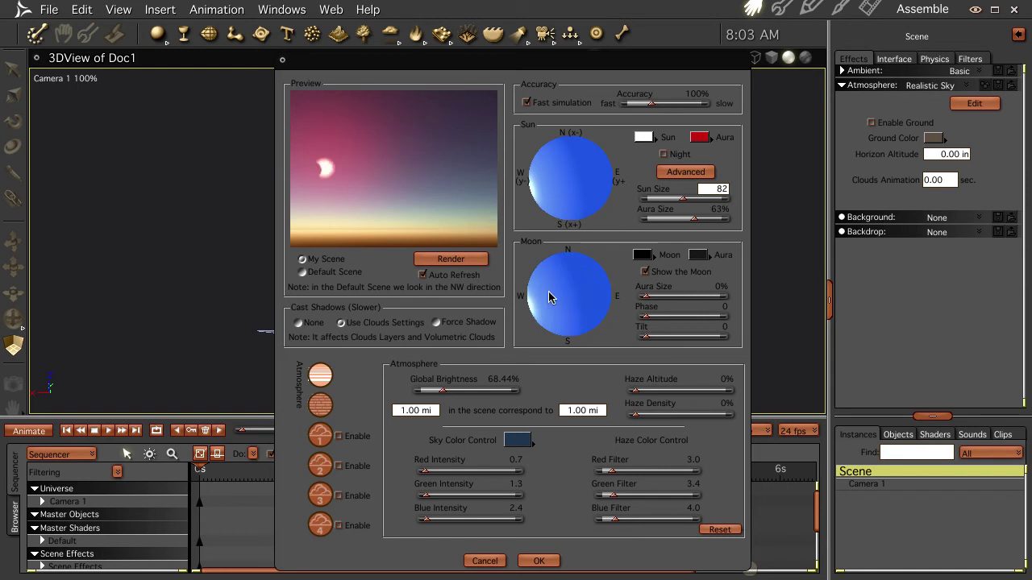
pyautogui.click(542, 308)
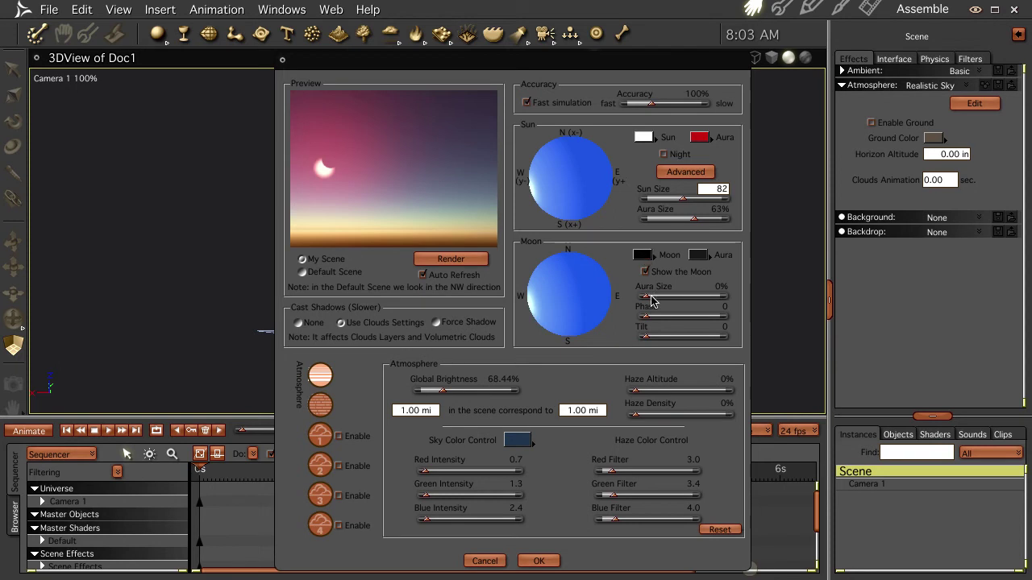
# Step: Give the moon a 100% bright green aura and fine-tune its position
pyautogui.moveTo(652, 302); pyautogui.dragTo(801, 282)
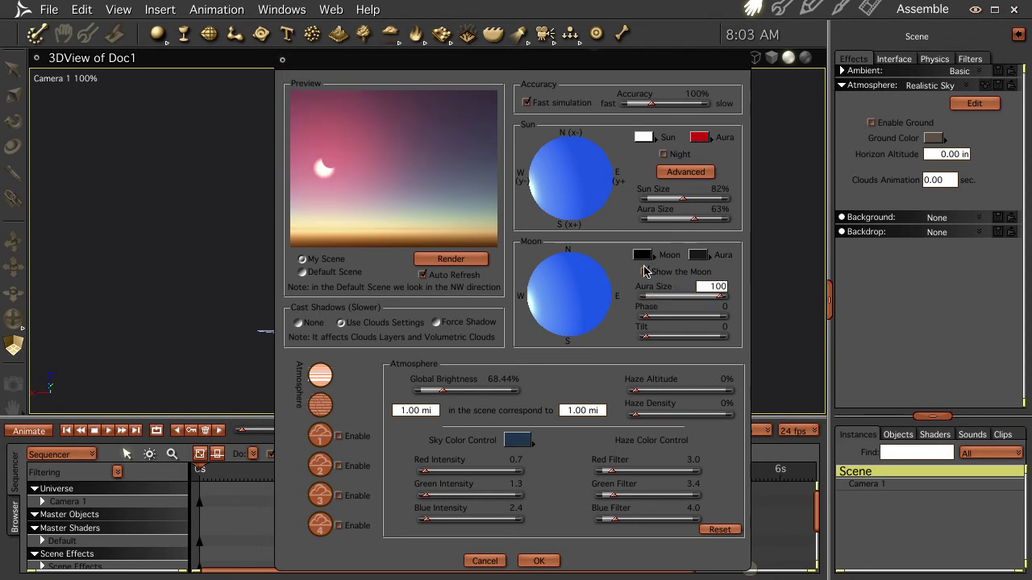
pyautogui.click(698, 256)
pyautogui.click(563, 276)
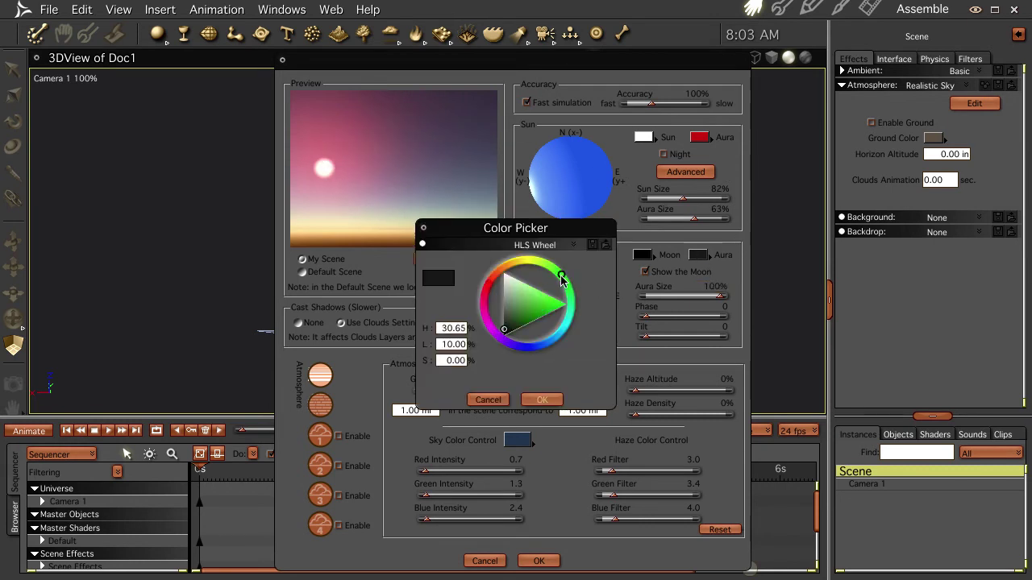
pyautogui.click(538, 314)
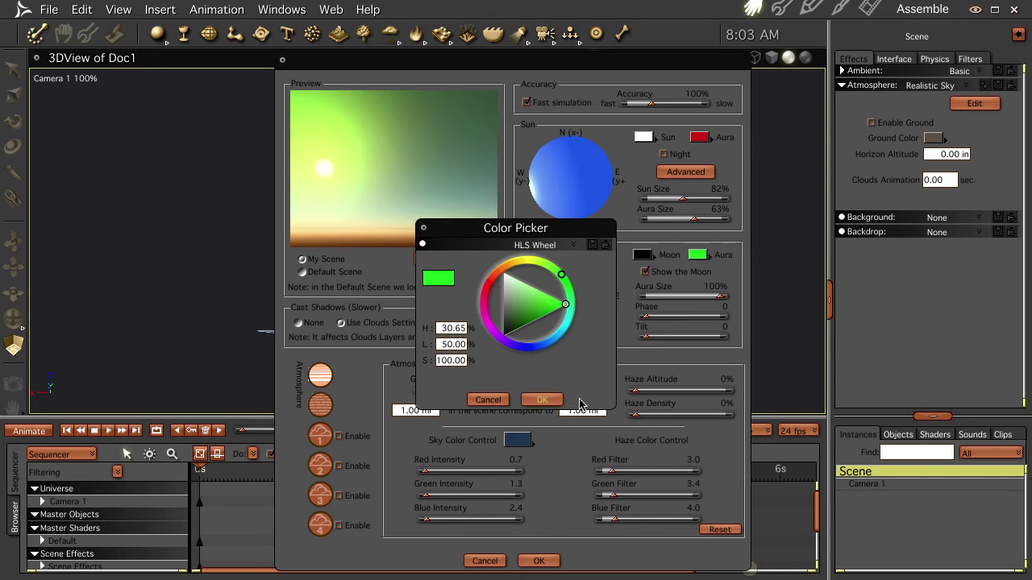
pyautogui.click(542, 400)
pyautogui.moveTo(560, 301); pyautogui.dragTo(553, 311)
pyautogui.click(554, 313)
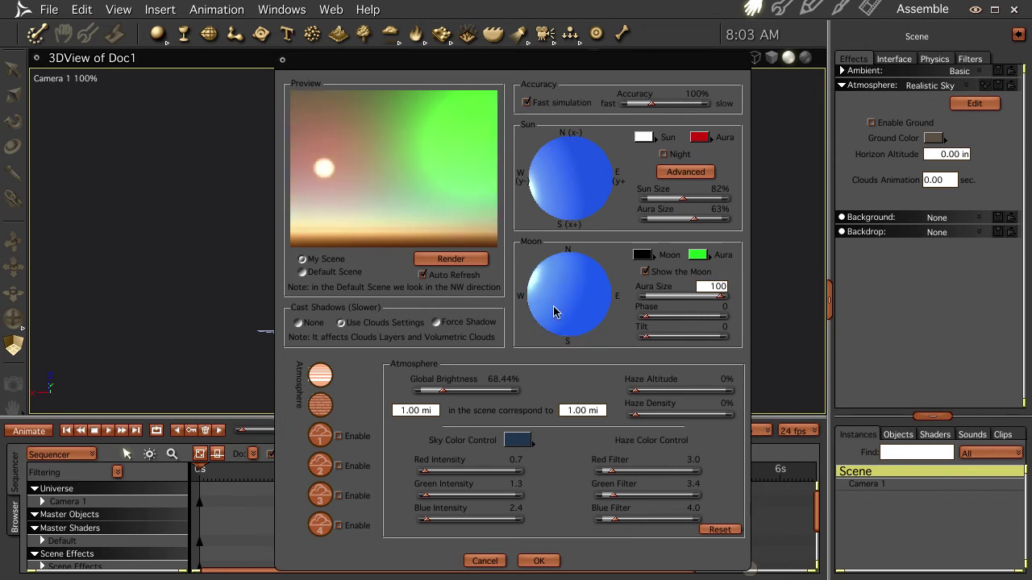
pyautogui.moveTo(554, 313); pyautogui.dragTo(550, 287)
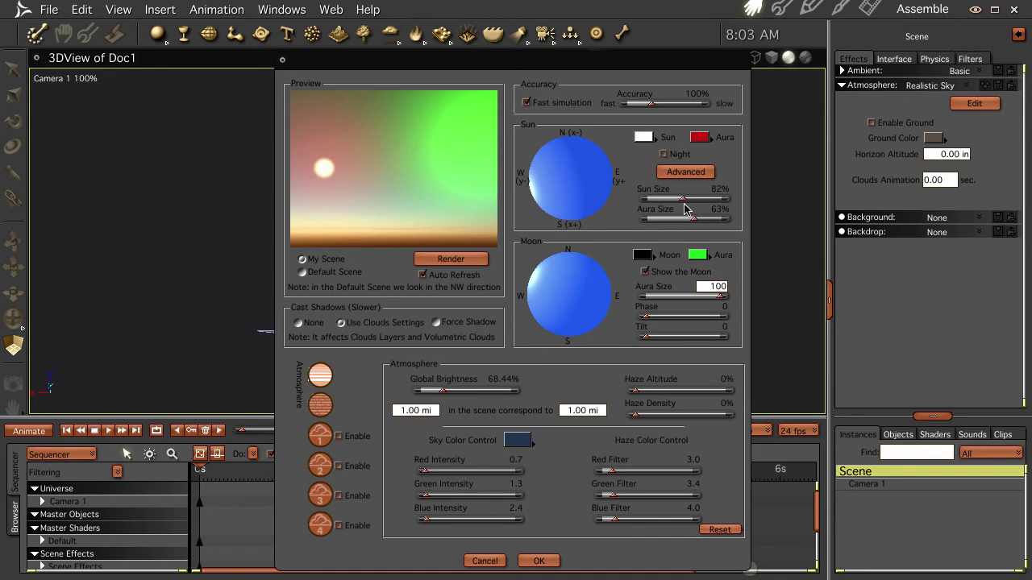
# Step: Set Sun Size to 0% and Sun Aura Size to 100%
pyautogui.click(686, 209)
pyautogui.moveTo(682, 199); pyautogui.dragTo(610, 204)
pyautogui.moveTo(691, 219); pyautogui.dragTo(751, 222)
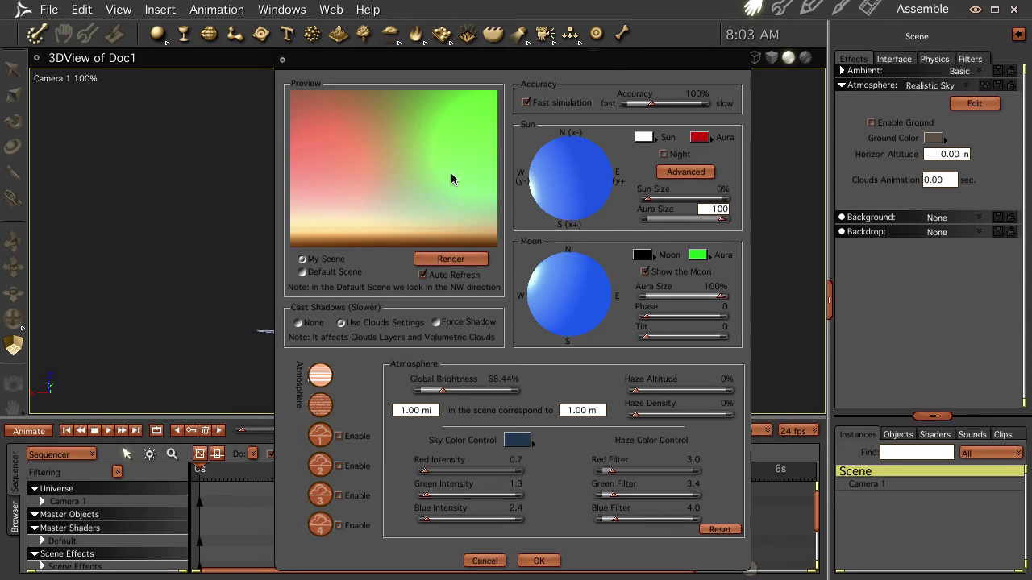
# Step: Apply the sky settings and test-render the green-tinted sky
pyautogui.click(538, 561)
pyautogui.hotkey('ctrl', '5')
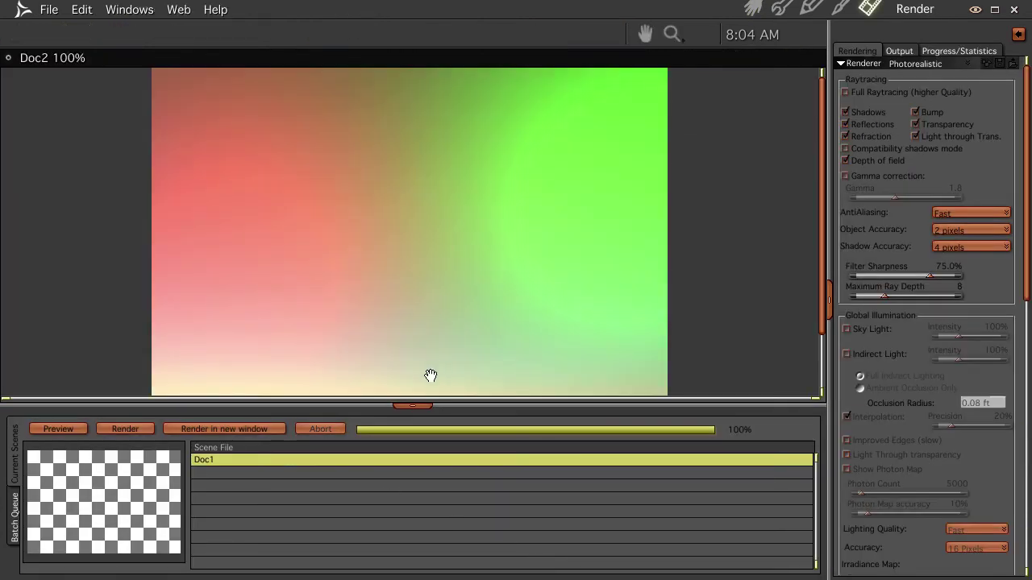
pyautogui.click(413, 405)
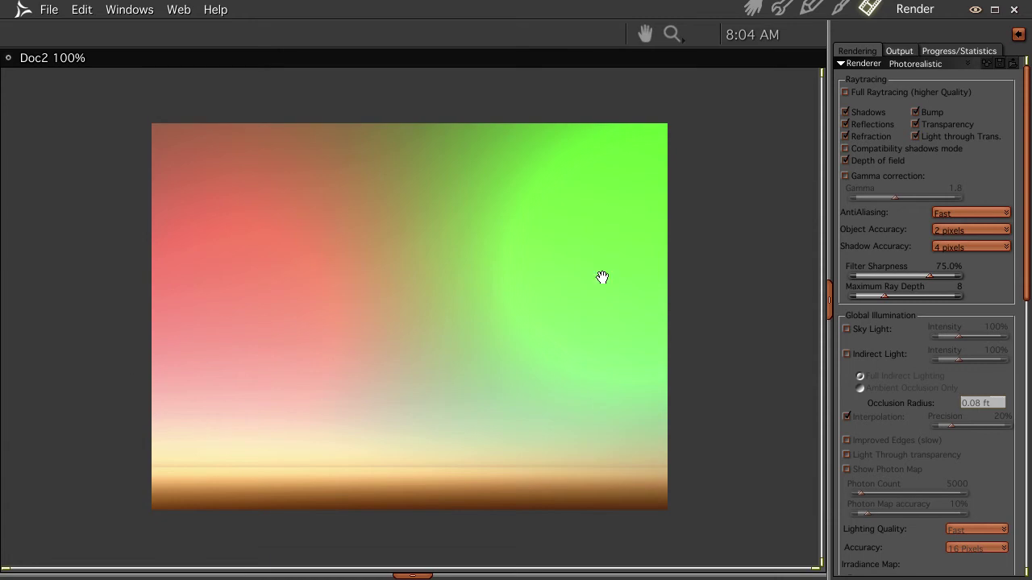
pyautogui.click(752, 9)
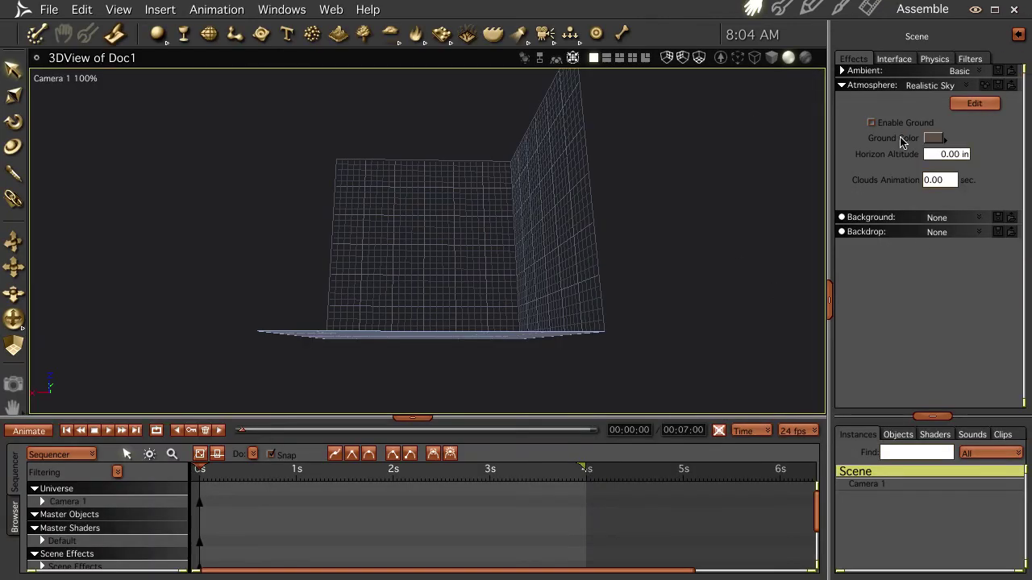
# Step: Change the moon's aura colour to blue and render again to check
pyautogui.click(974, 103)
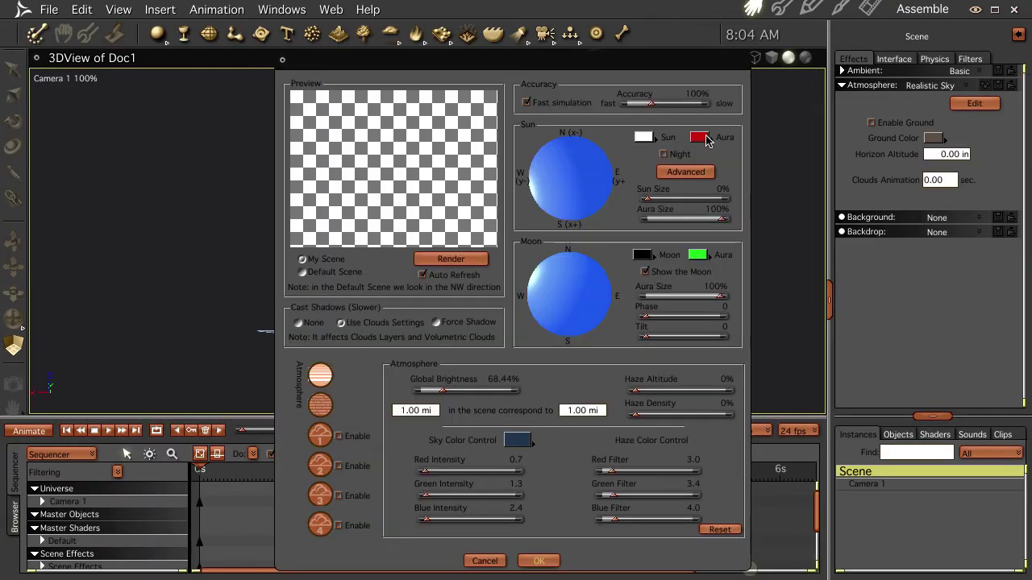
pyautogui.click(698, 255)
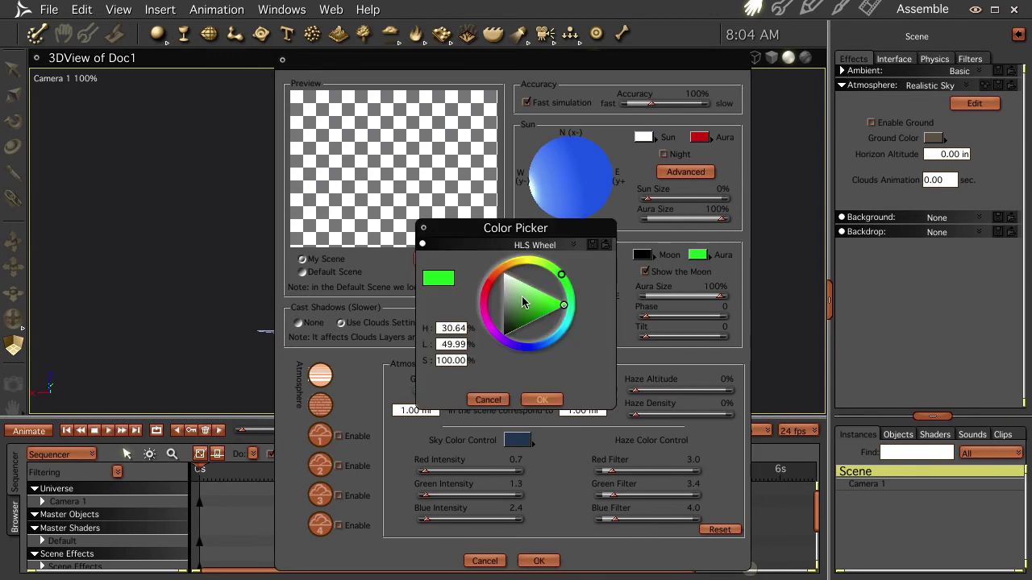
pyautogui.click(543, 345)
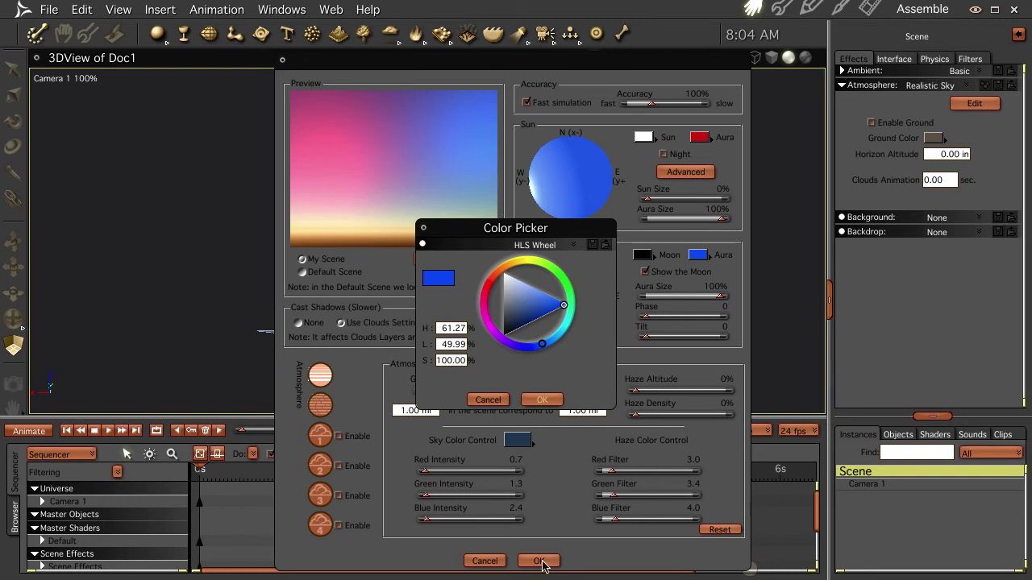
pyautogui.click(540, 400)
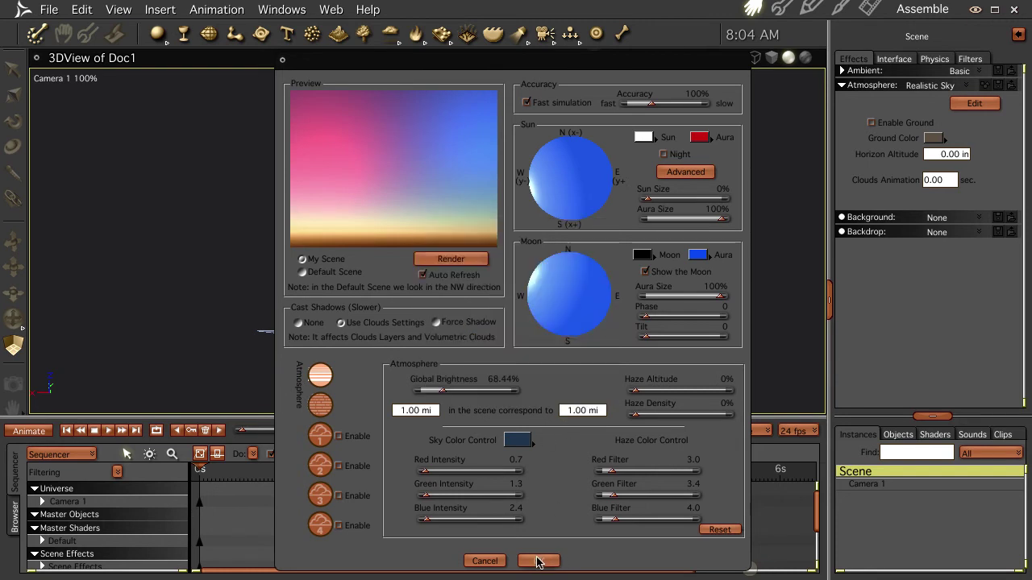
pyautogui.click(539, 560)
pyautogui.hotkey('ctrl', 'r')
# Step: Change the scene backdrop type to an image Map
pyautogui.click(749, 8)
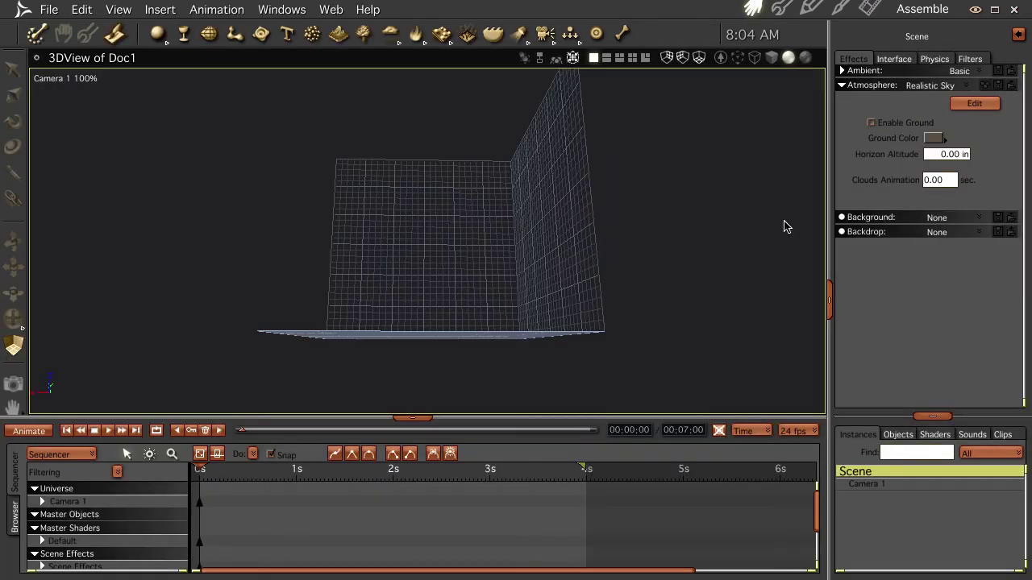
pyautogui.click(972, 233)
pyautogui.click(952, 302)
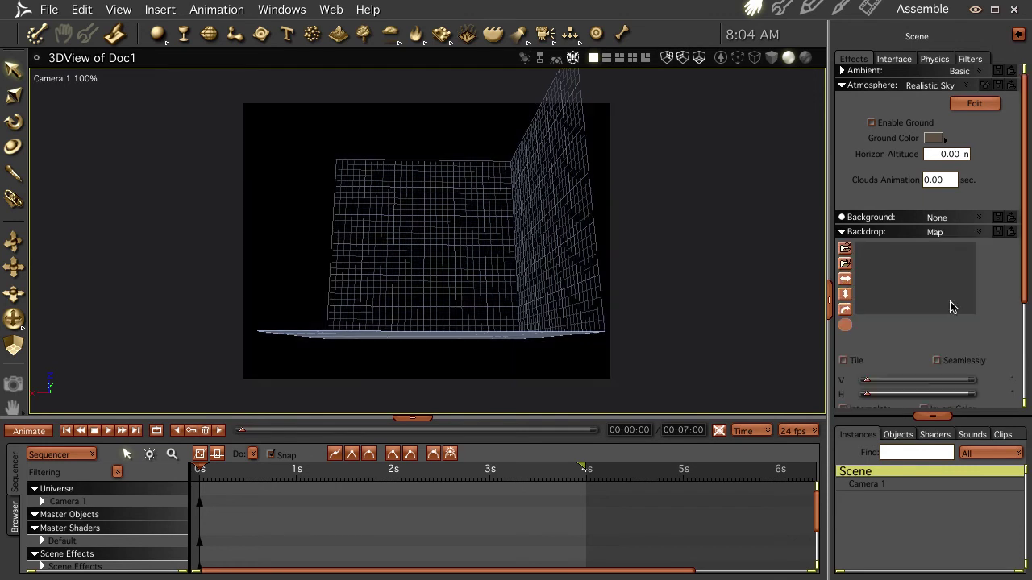
# Step: Load stars.jpg as the backdrop map in JPEG format and render the starry sky
pyautogui.click(845, 250)
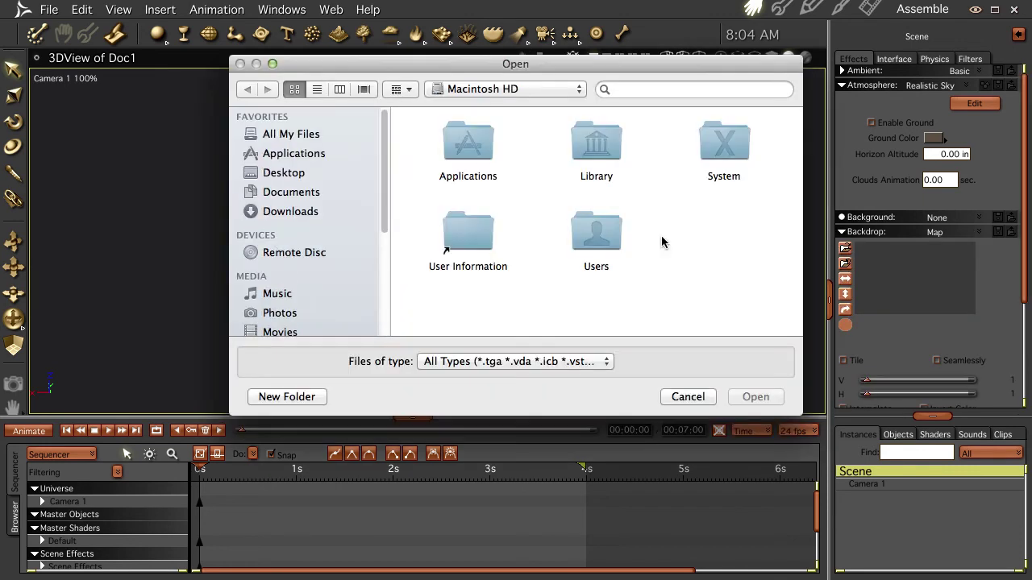
pyautogui.click(648, 90)
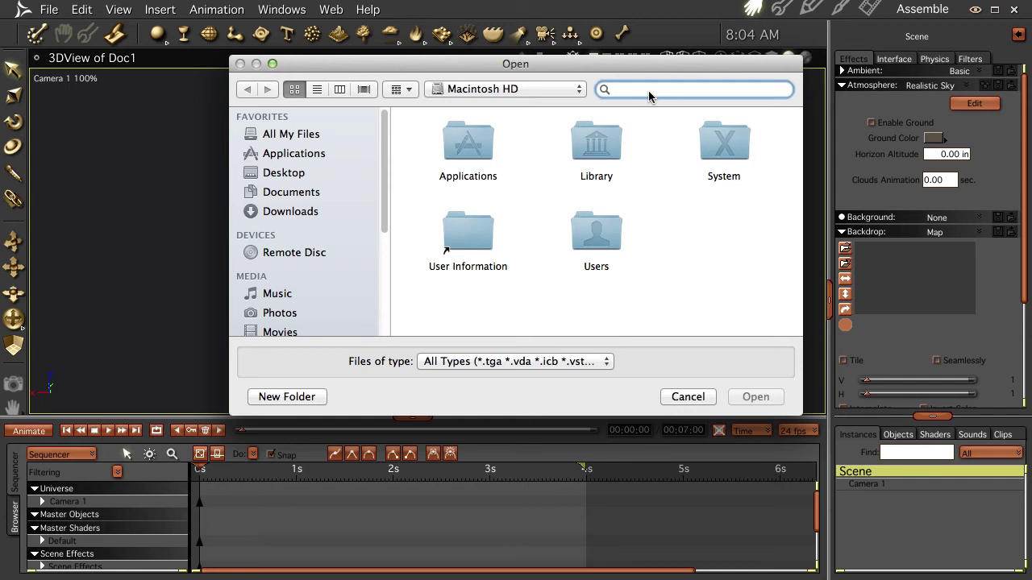
pyautogui.write('stars.')
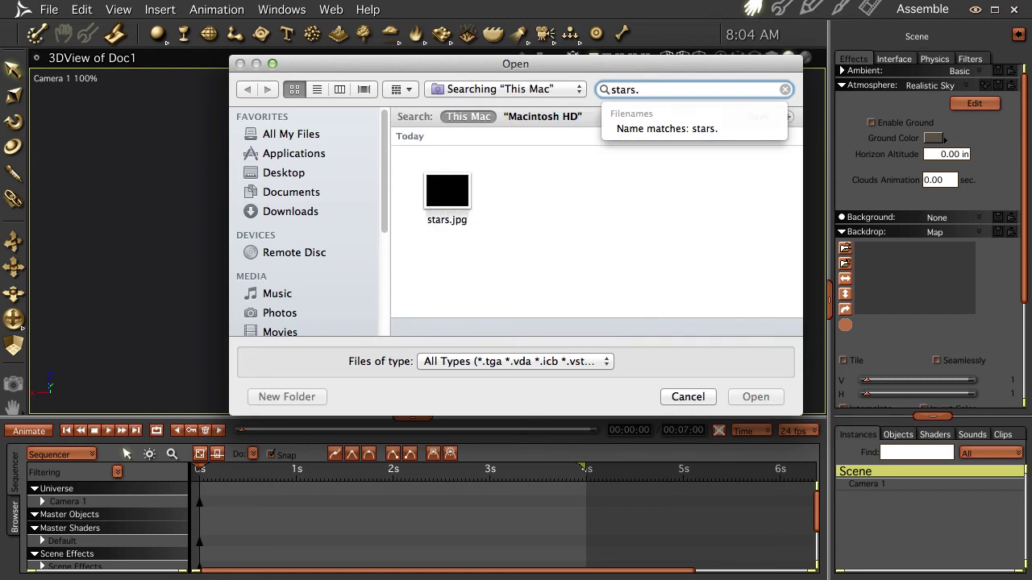
pyautogui.click(476, 180)
pyautogui.click(449, 190)
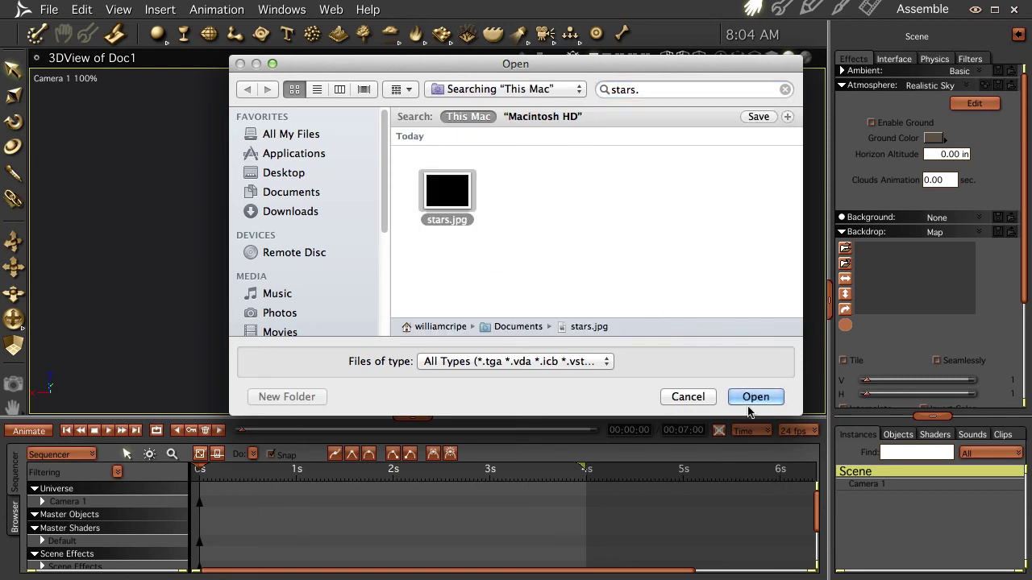
pyautogui.click(766, 398)
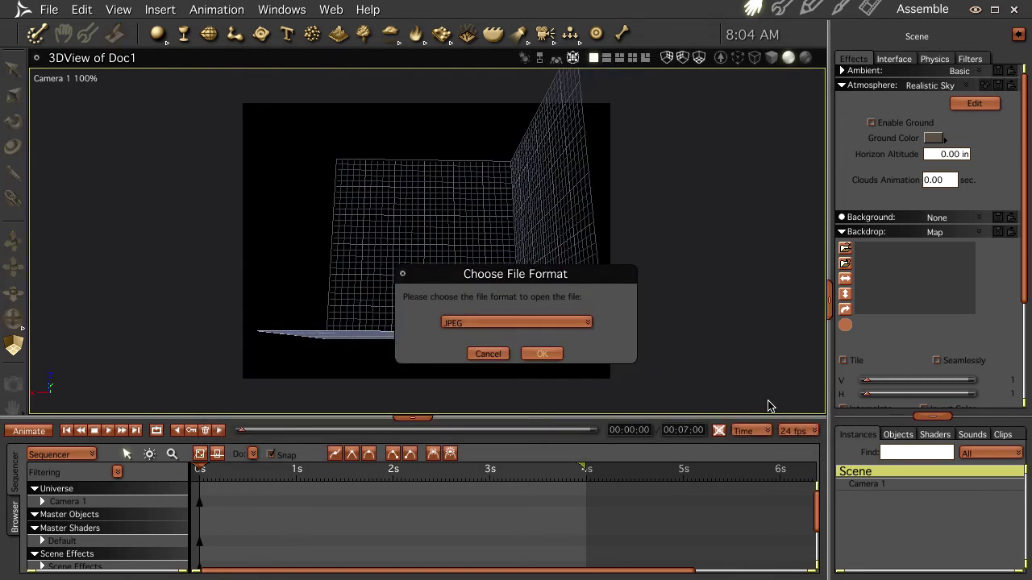
pyautogui.click(542, 356)
pyautogui.hotkey('ctrl', 'r')
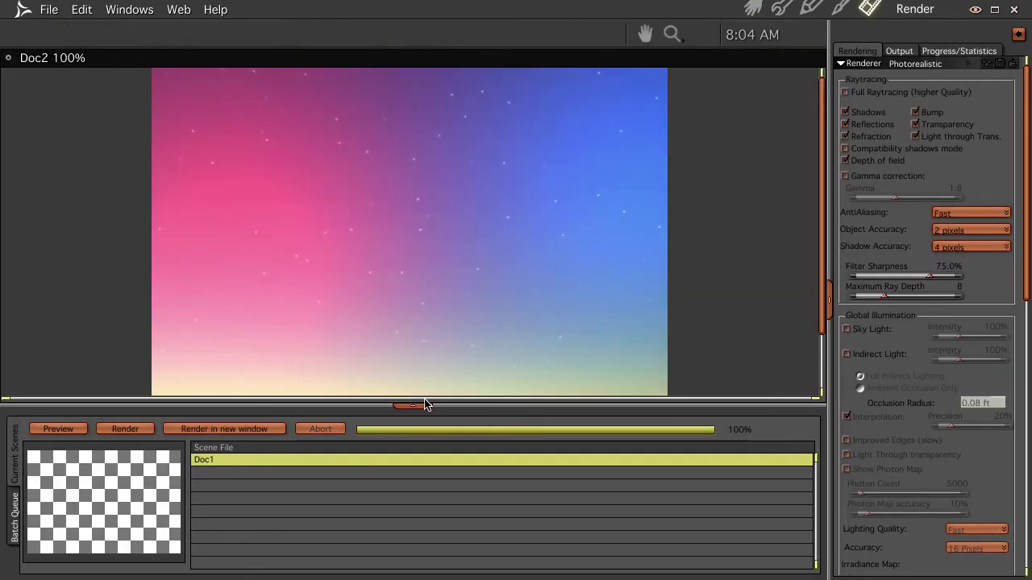
# Step: Lower the Realistic Sky's Global Brightness to 1.00%, darkening the preview to red and blue
pyautogui.click(413, 406)
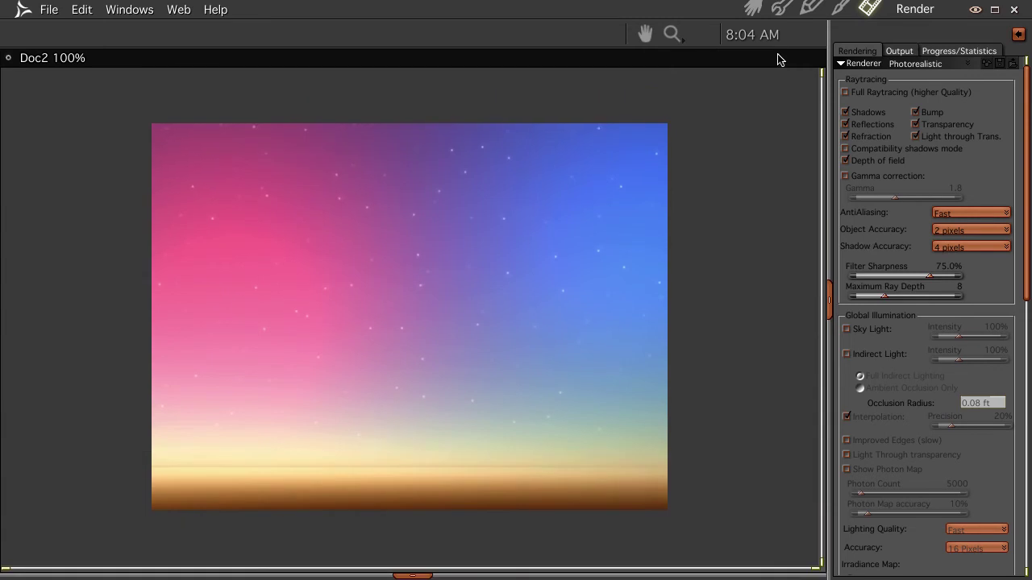
pyautogui.click(753, 8)
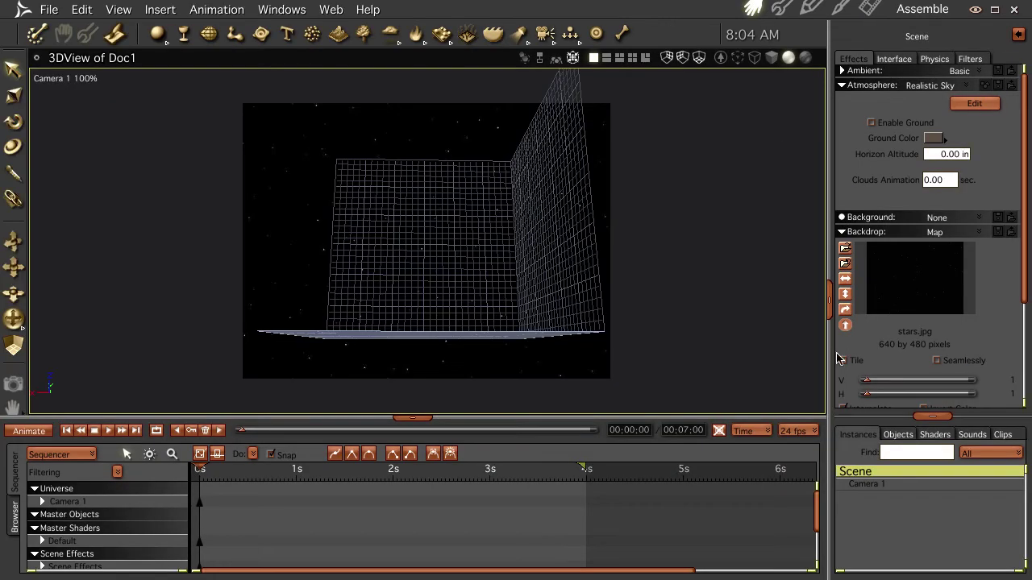
pyautogui.click(976, 104)
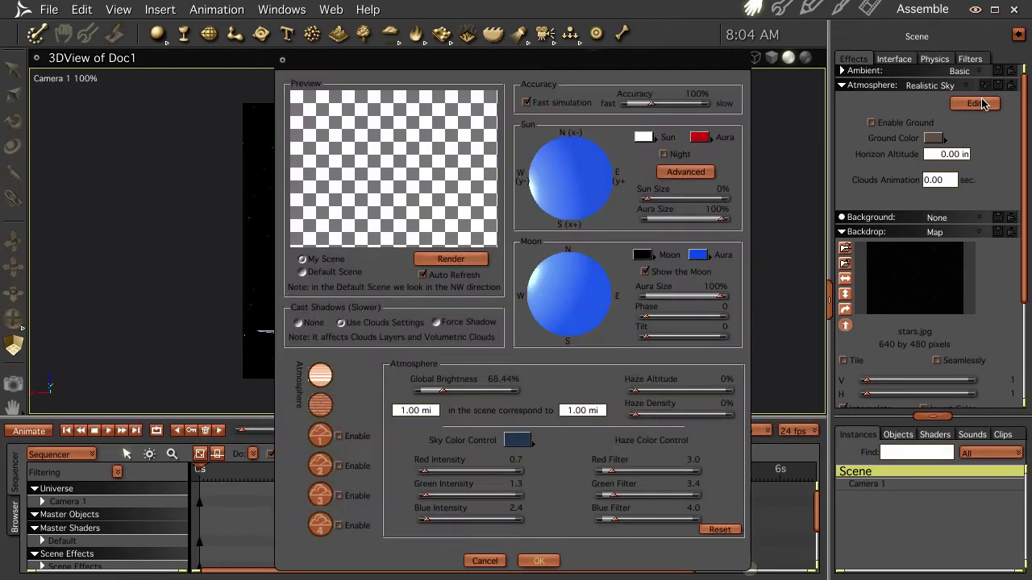
pyautogui.click(450, 261)
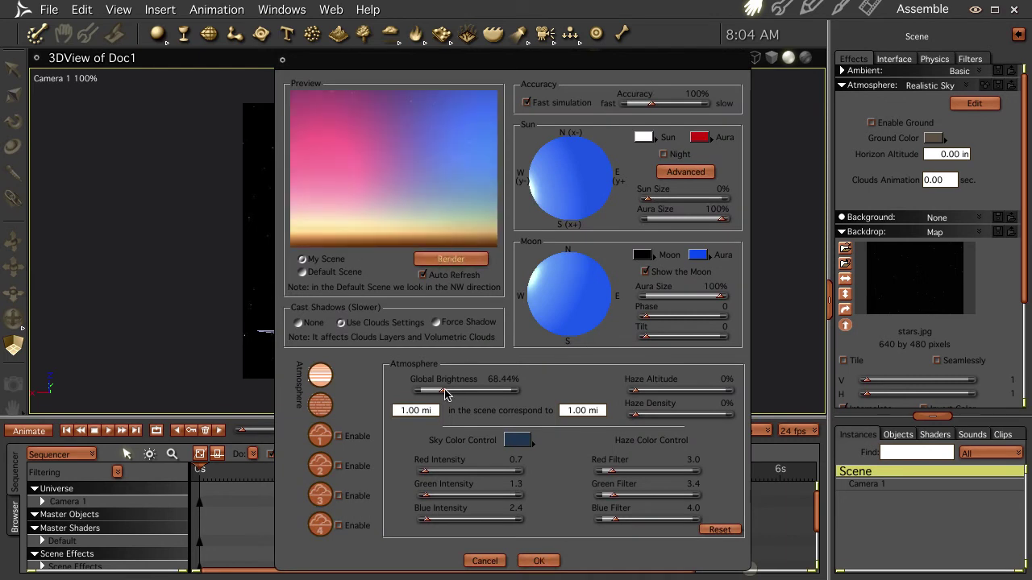
pyautogui.moveTo(445, 393); pyautogui.dragTo(417, 394)
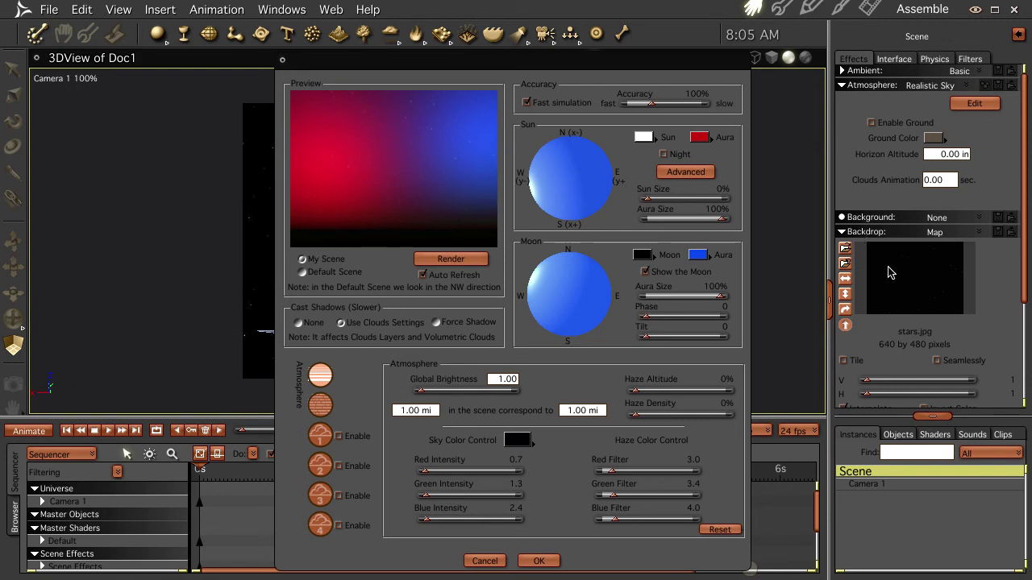
# Step: Accept the dimmed sky and raise the stars backdrop brightness to 51
pyautogui.click(546, 560)
pyautogui.moveTo(1024, 288); pyautogui.dragTo(1024, 394)
pyautogui.moveTo(1006, 302); pyautogui.dragTo(906, 309)
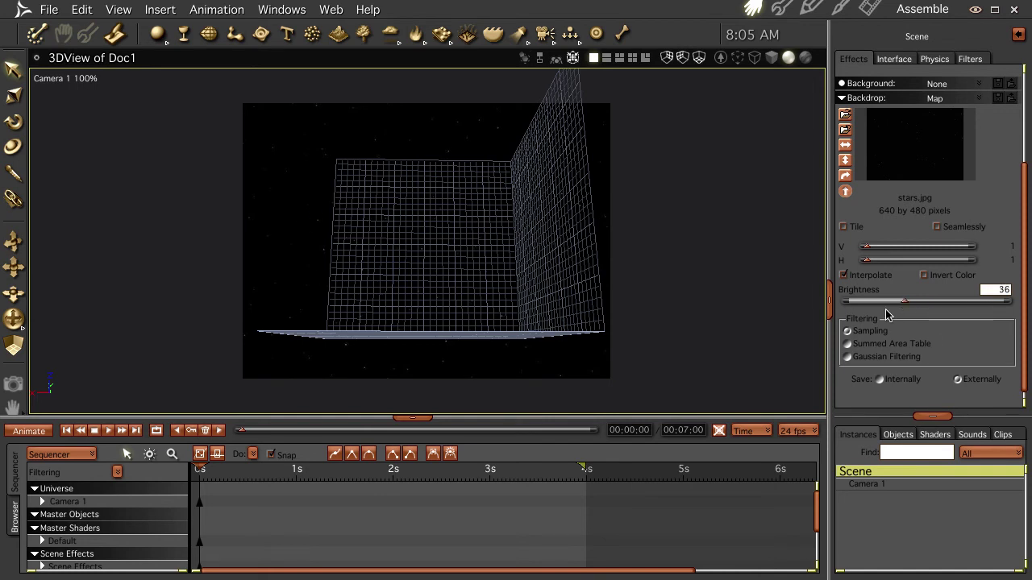
pyautogui.moveTo(904, 303); pyautogui.dragTo(930, 306)
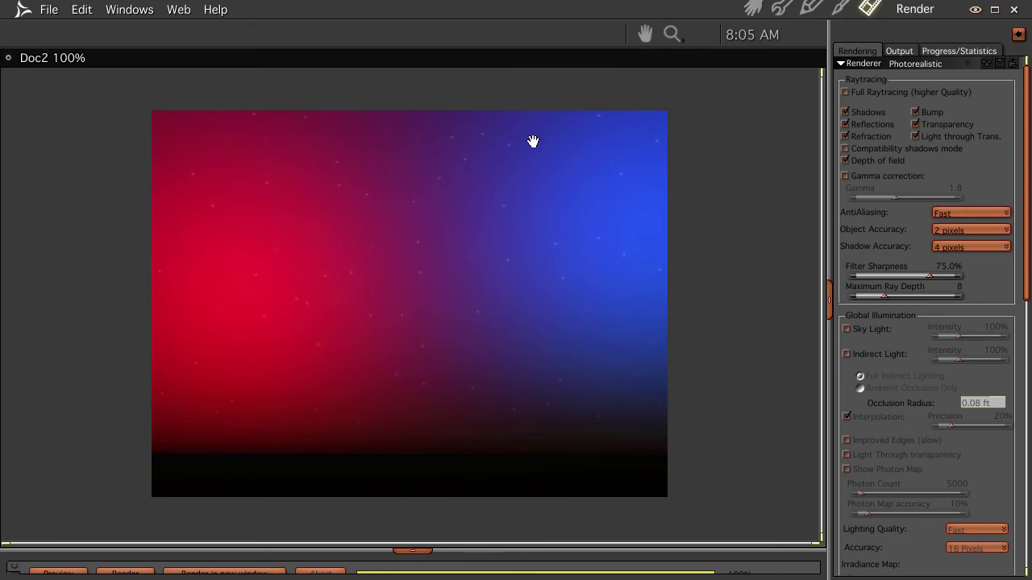
# Step: Darken the Realistic Sky's sun aura to a desaturated dusky red
pyautogui.click(752, 8)
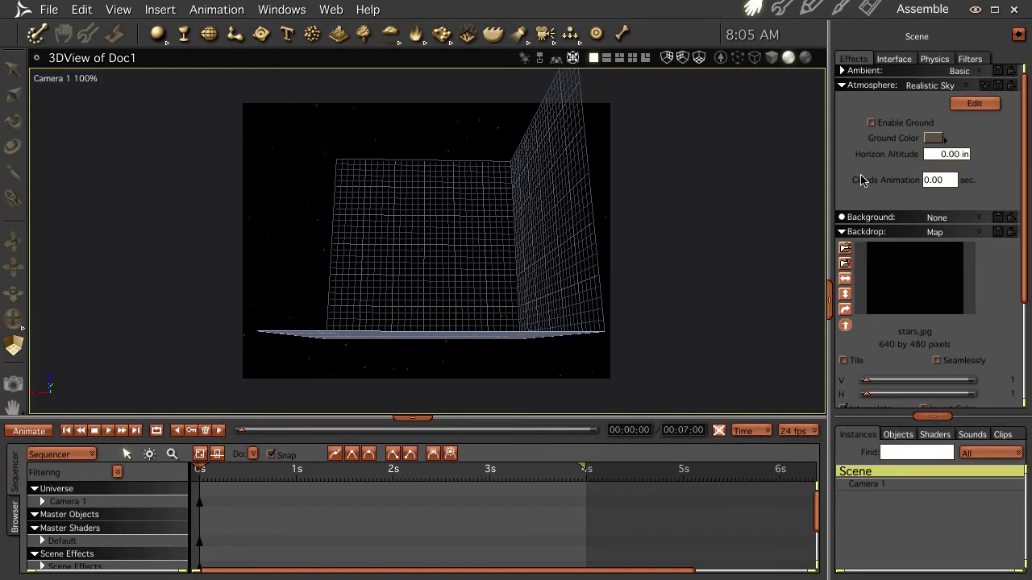
pyautogui.click(973, 105)
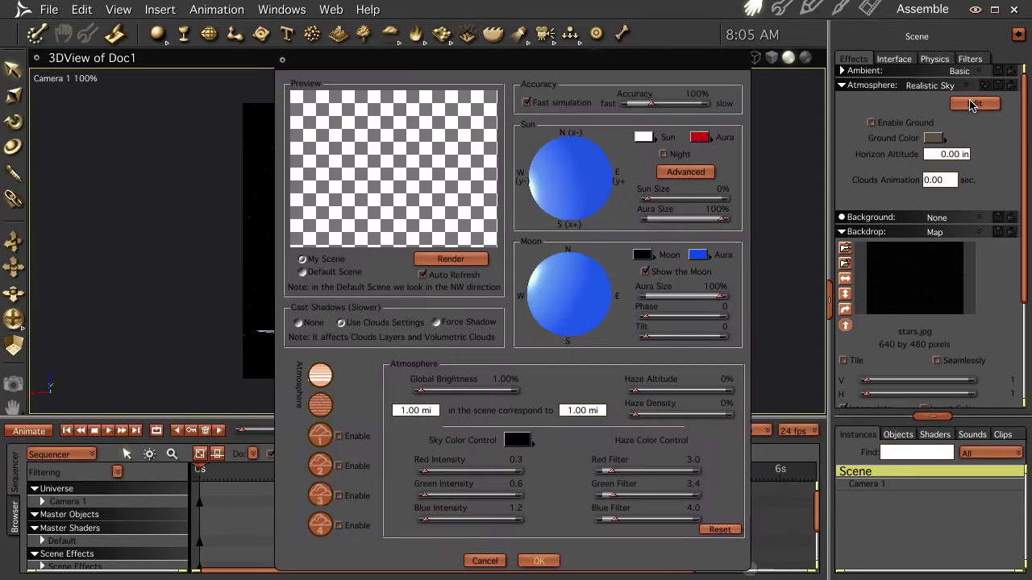
pyautogui.click(699, 138)
pyautogui.moveTo(526, 324)
pyautogui.mouseDown()
pyautogui.moveTo(510, 332)
pyautogui.moveTo(514, 314)
pyautogui.mouseUp()
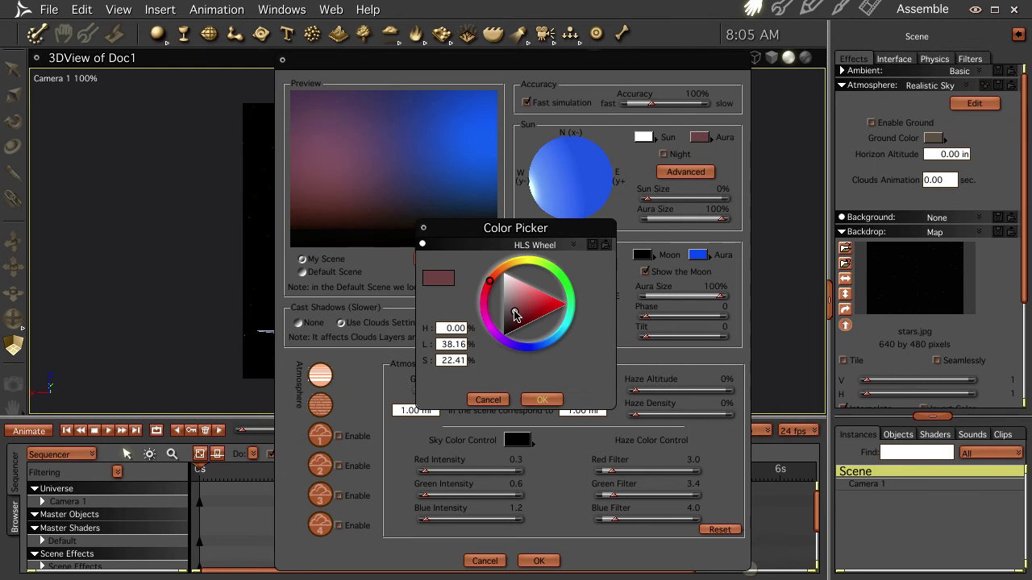
pyautogui.click(542, 397)
# Step: Change the moon aura to a greyer, less saturated blue
pyautogui.click(697, 256)
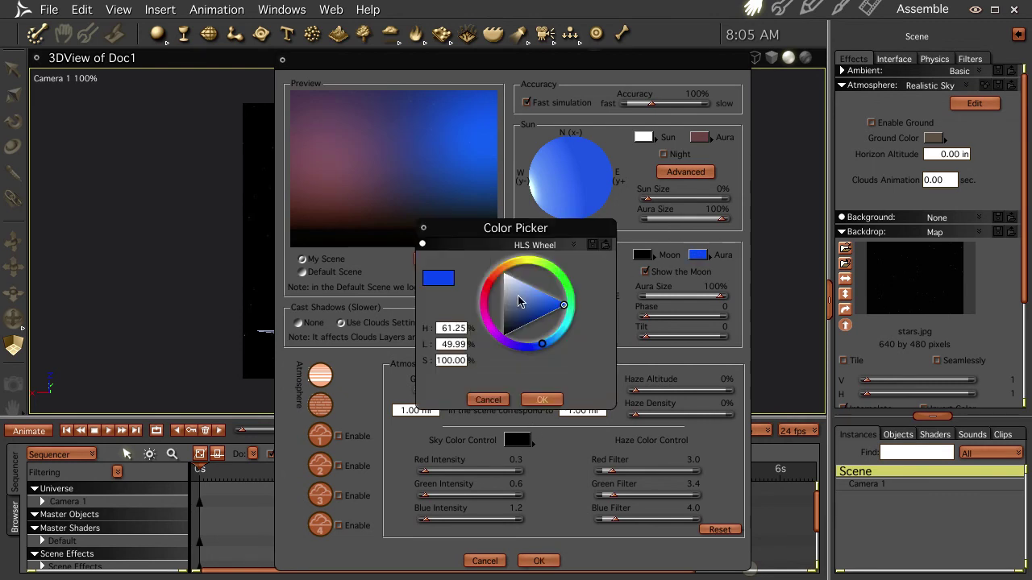
pyautogui.moveTo(530, 304)
pyautogui.mouseDown()
pyautogui.moveTo(520, 306)
pyautogui.moveTo(532, 309)
pyautogui.mouseUp()
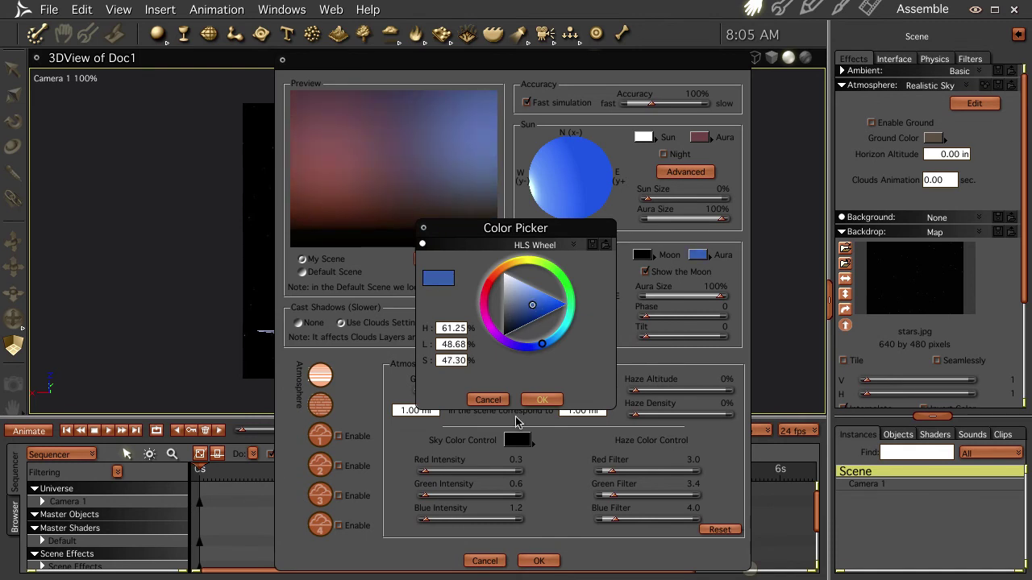
pyautogui.click(547, 398)
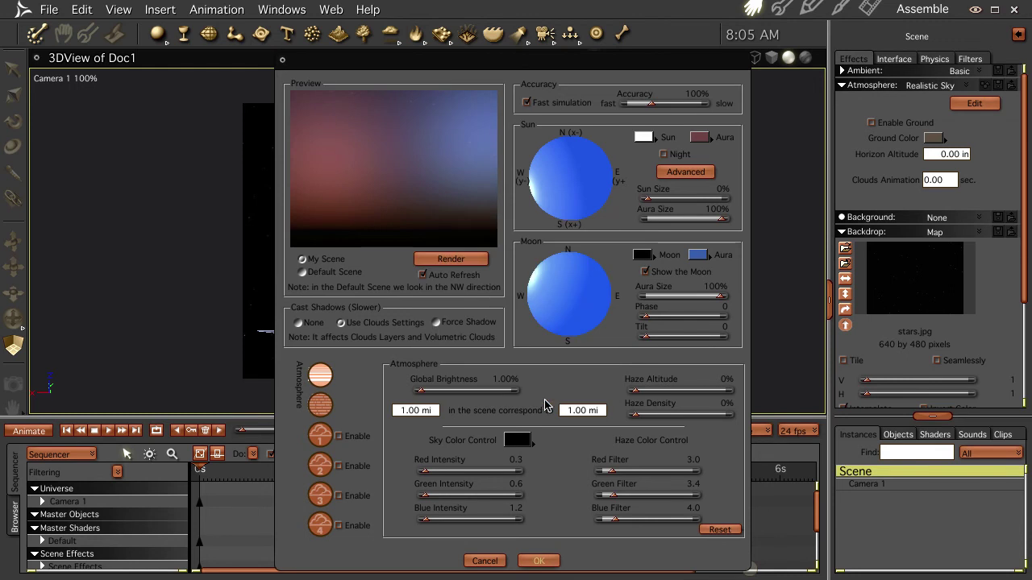
# Step: Apply the muted aura colours, render the dusky-red and soft-blue starry sky, then return to assembly
pyautogui.click(540, 563)
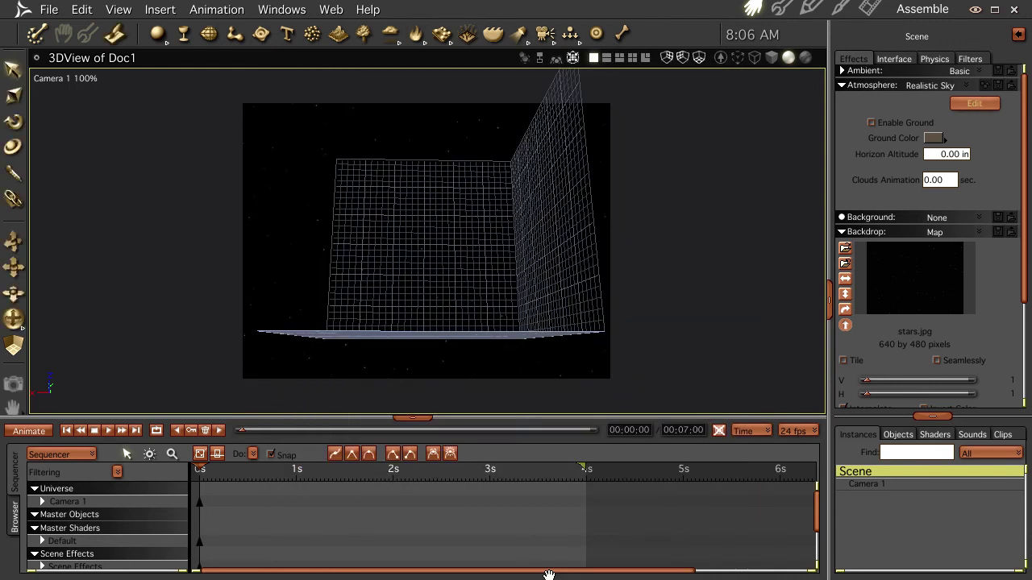
pyautogui.hotkey('ctrl', 'r')
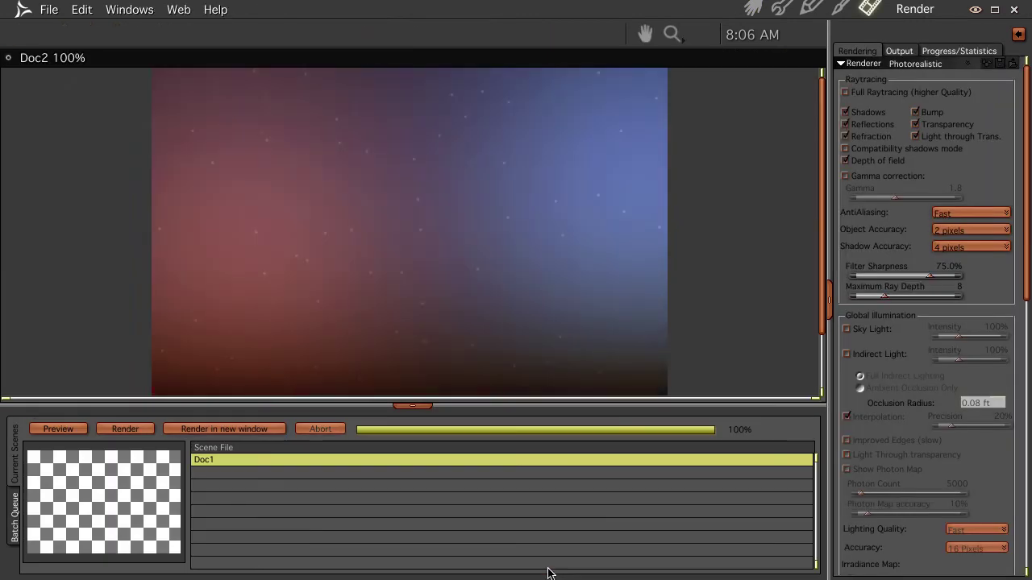
pyautogui.click(413, 405)
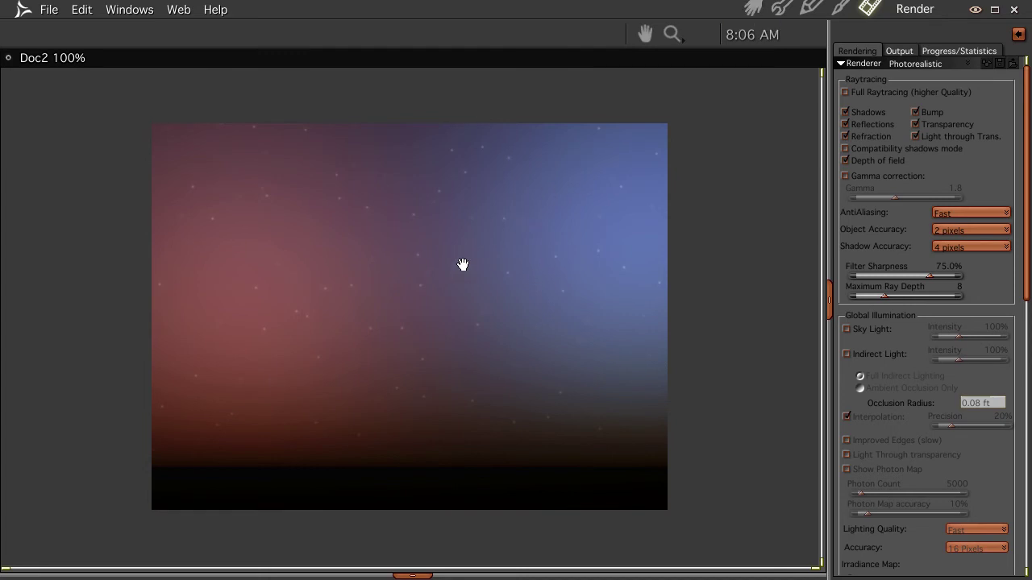
pyautogui.click(752, 8)
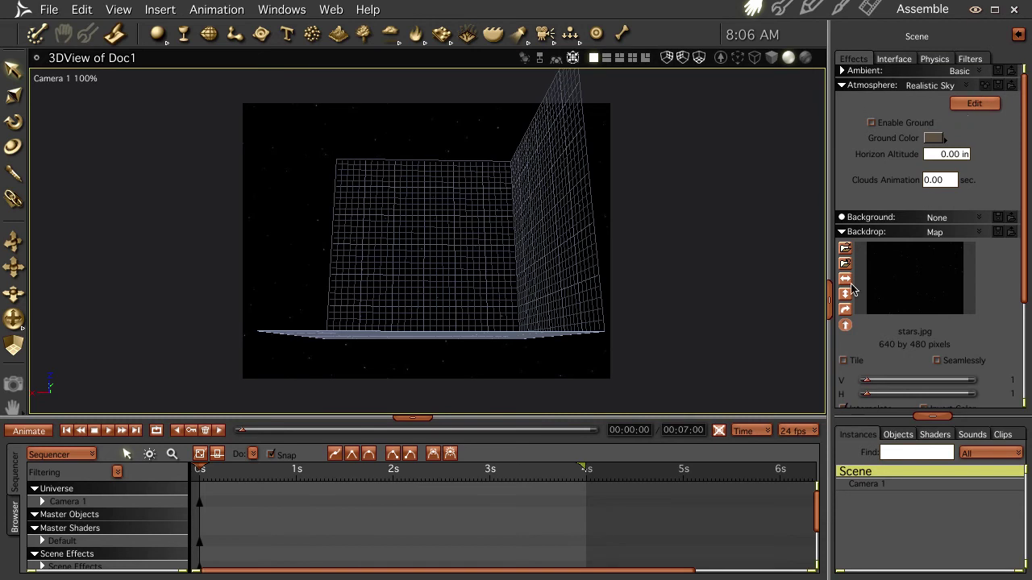
# Step: Reset the Realistic Sky to defaults, reposition moon and sun, and set both aura sizes to 0
pyautogui.click(974, 103)
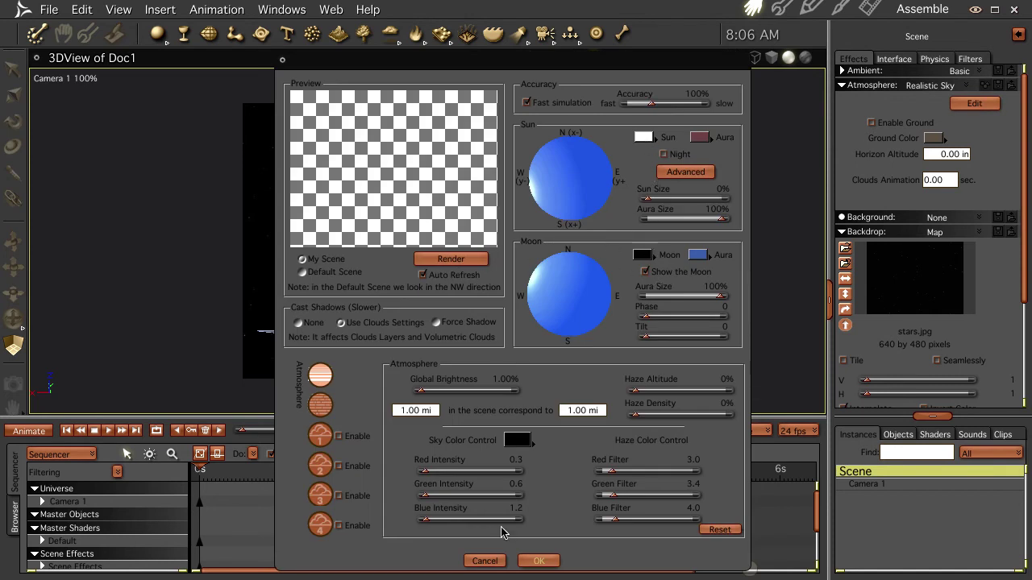
pyautogui.click(542, 562)
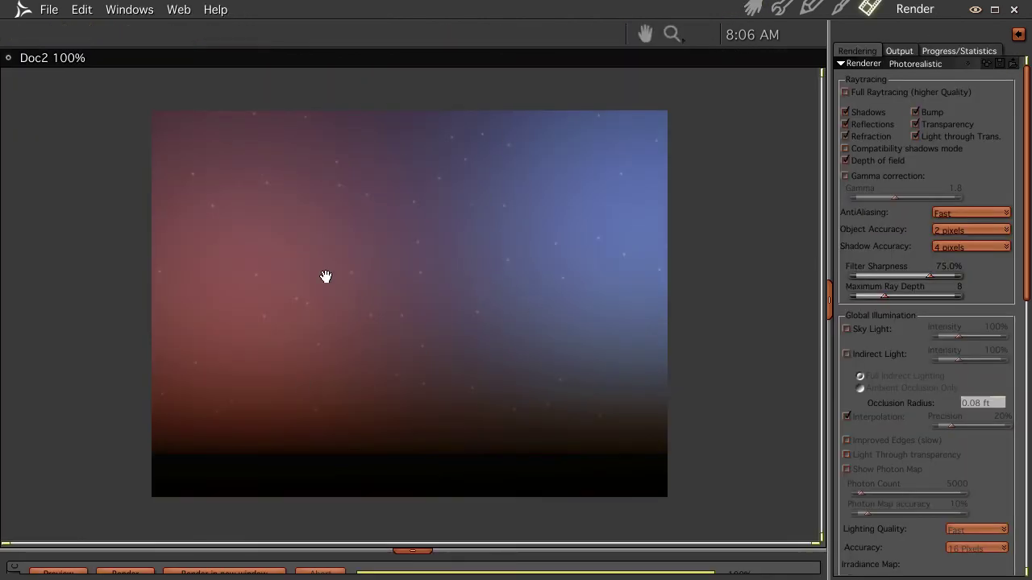
pyautogui.click(754, 8)
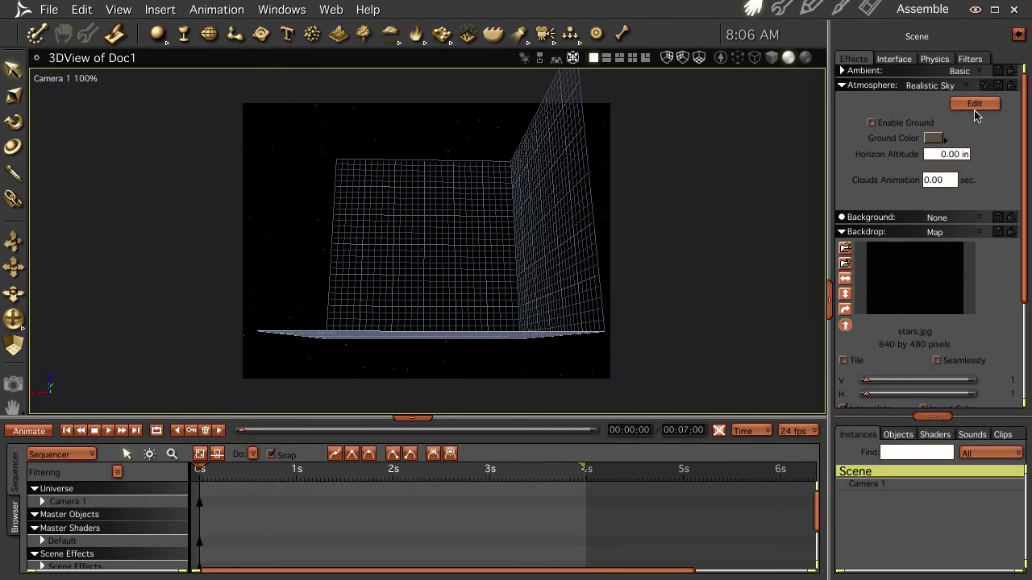
pyautogui.click(971, 105)
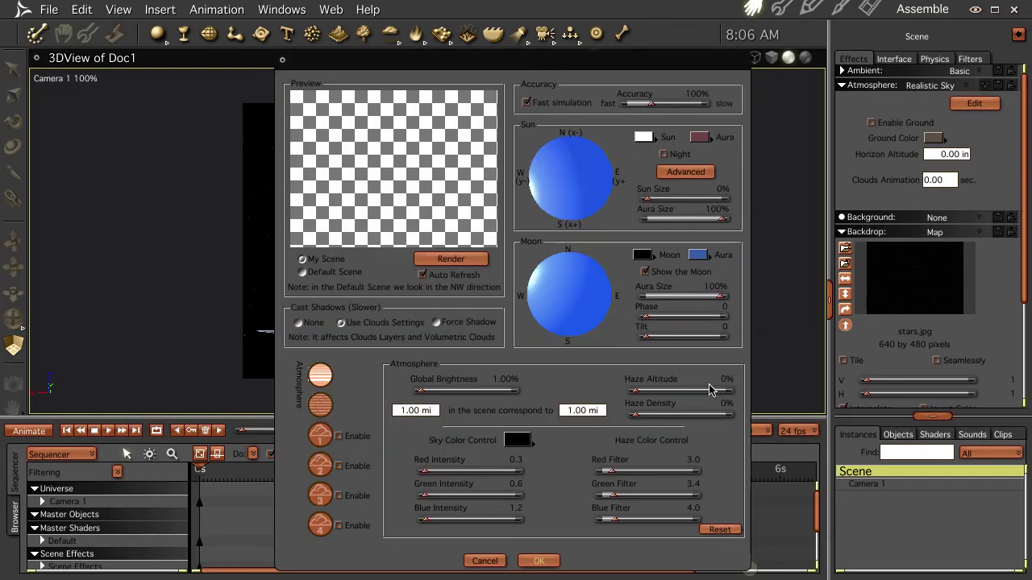
pyautogui.click(718, 530)
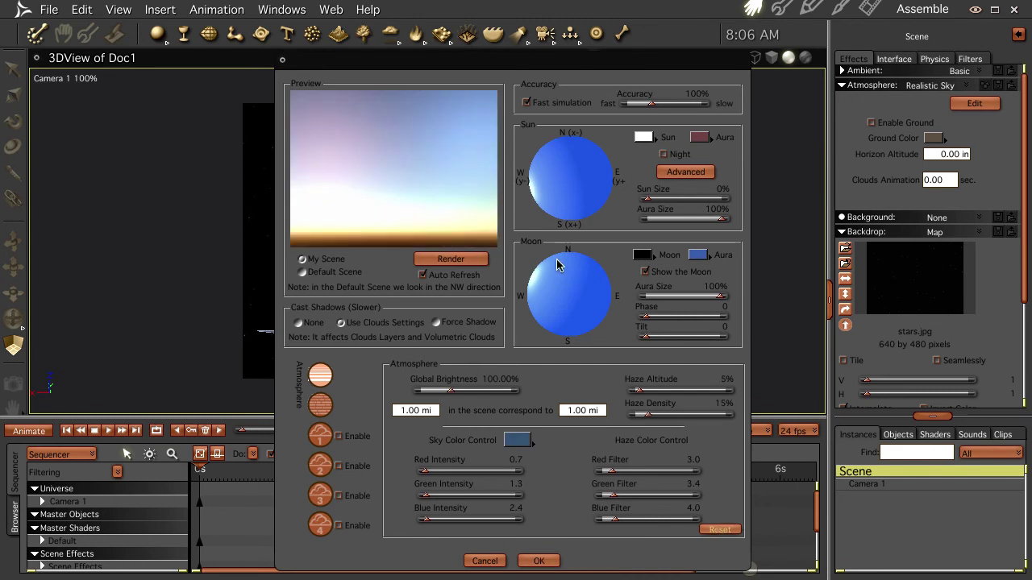
pyautogui.moveTo(556, 263); pyautogui.dragTo(528, 281)
pyautogui.moveTo(541, 196)
pyautogui.mouseDown()
pyautogui.moveTo(533, 176)
pyautogui.moveTo(545, 190)
pyautogui.mouseUp()
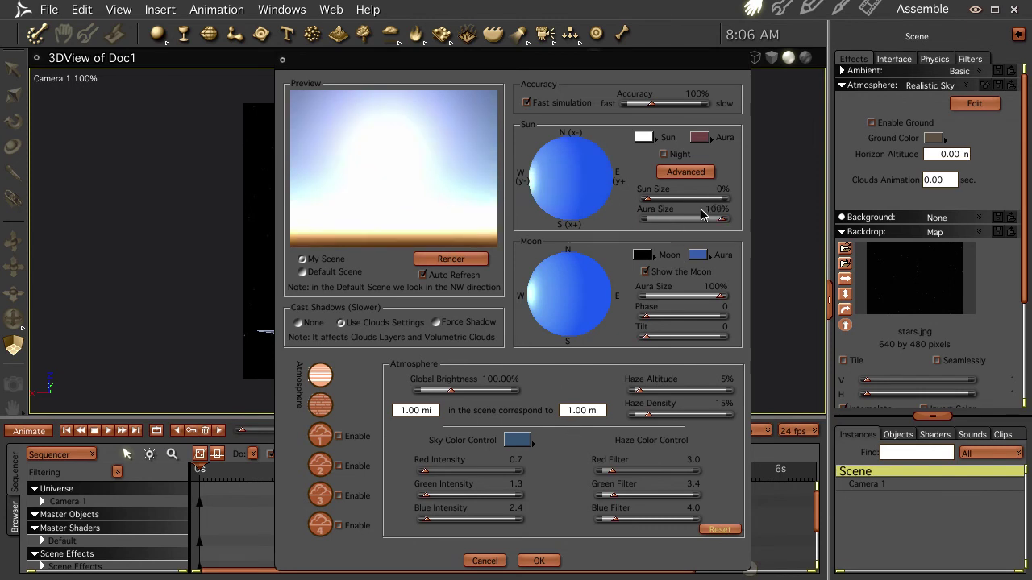
pyautogui.moveTo(718, 296); pyautogui.dragTo(643, 314)
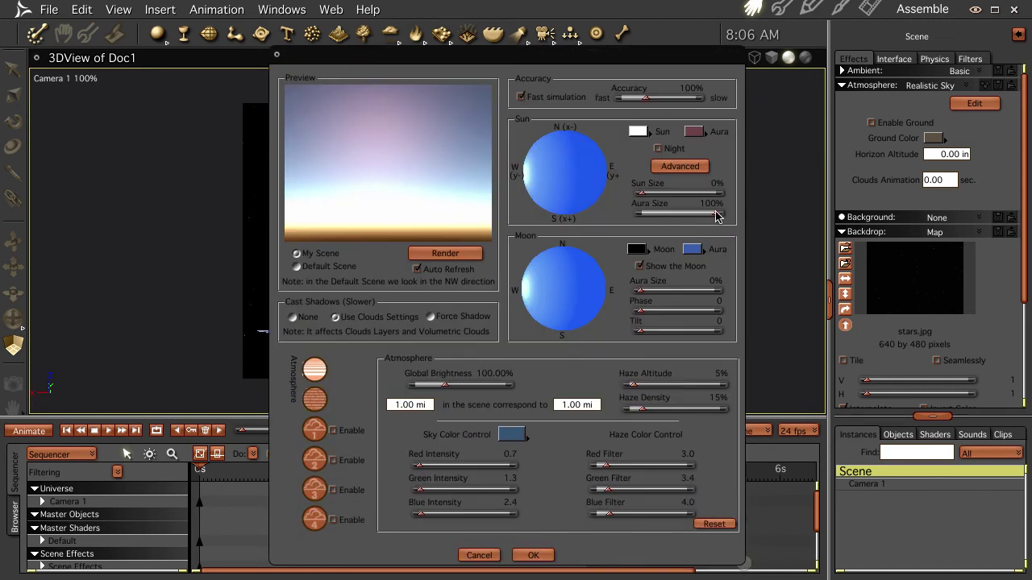
pyautogui.moveTo(715, 215); pyautogui.dragTo(630, 231)
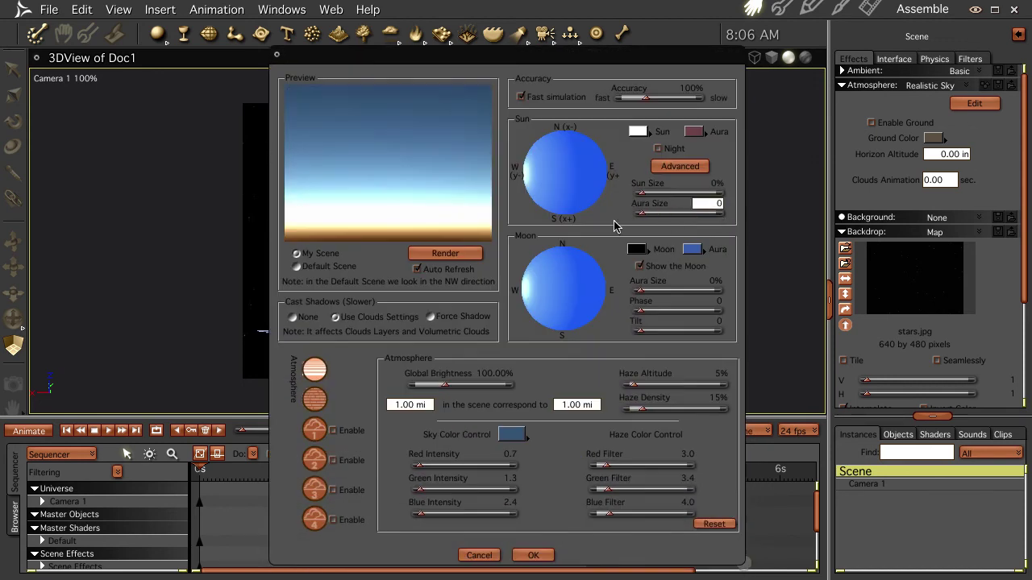
# Step: Make the moon white and its aura black, confirm moon aura size 0, and apply
pyautogui.click(636, 250)
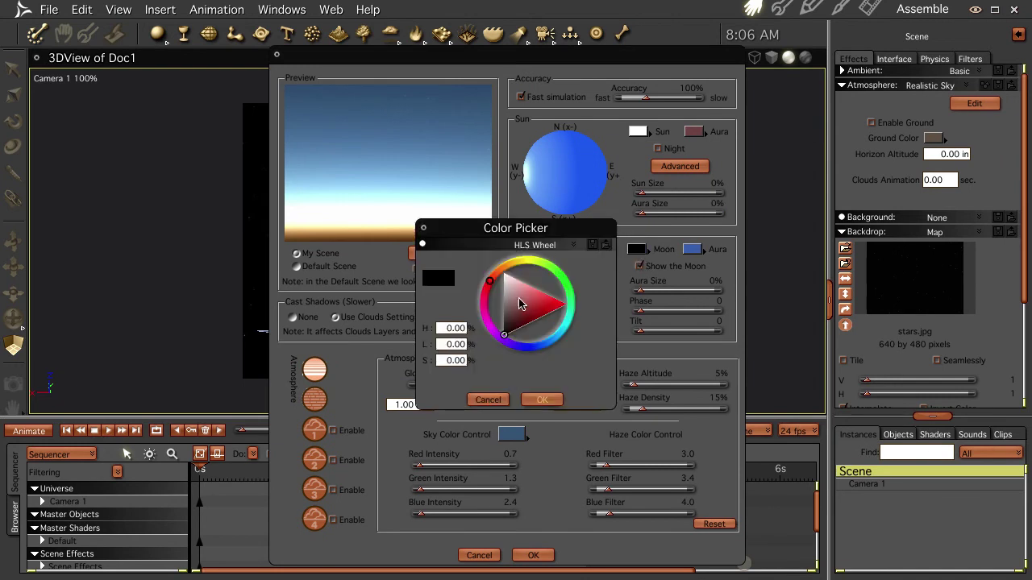
pyautogui.moveTo(521, 310); pyautogui.dragTo(472, 237)
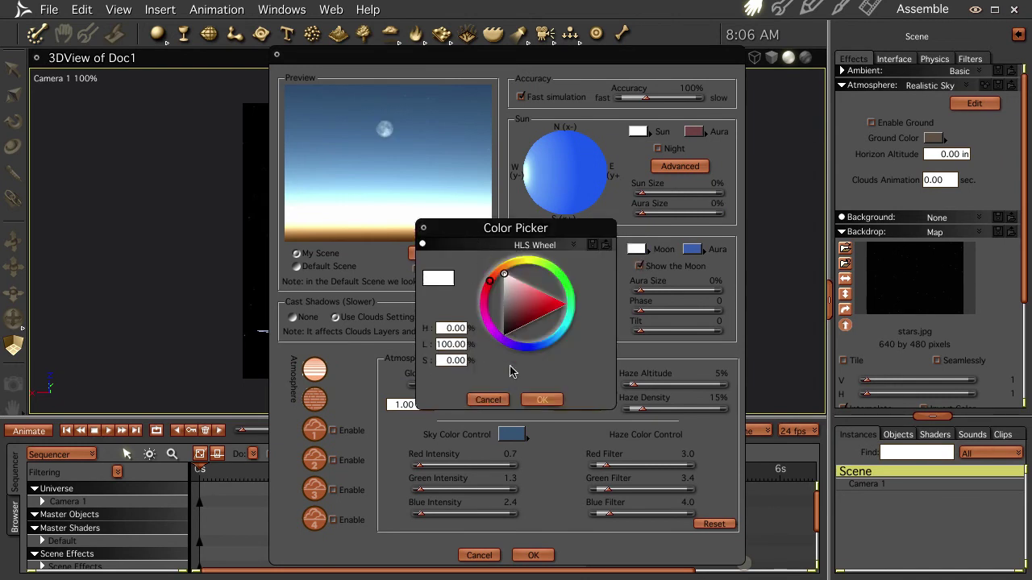
pyautogui.click(555, 400)
pyautogui.click(692, 250)
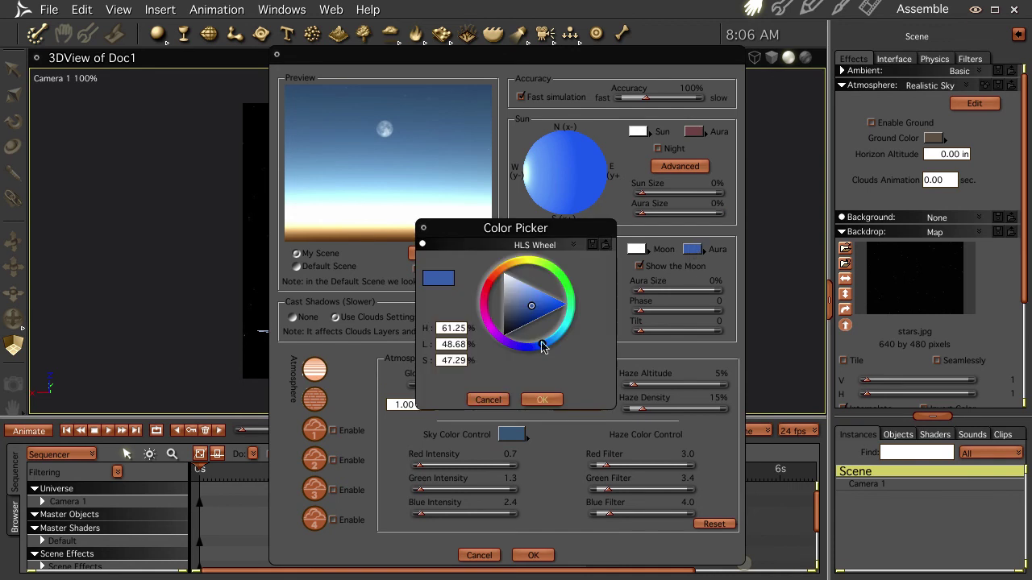
pyautogui.moveTo(516, 322); pyautogui.dragTo(495, 357)
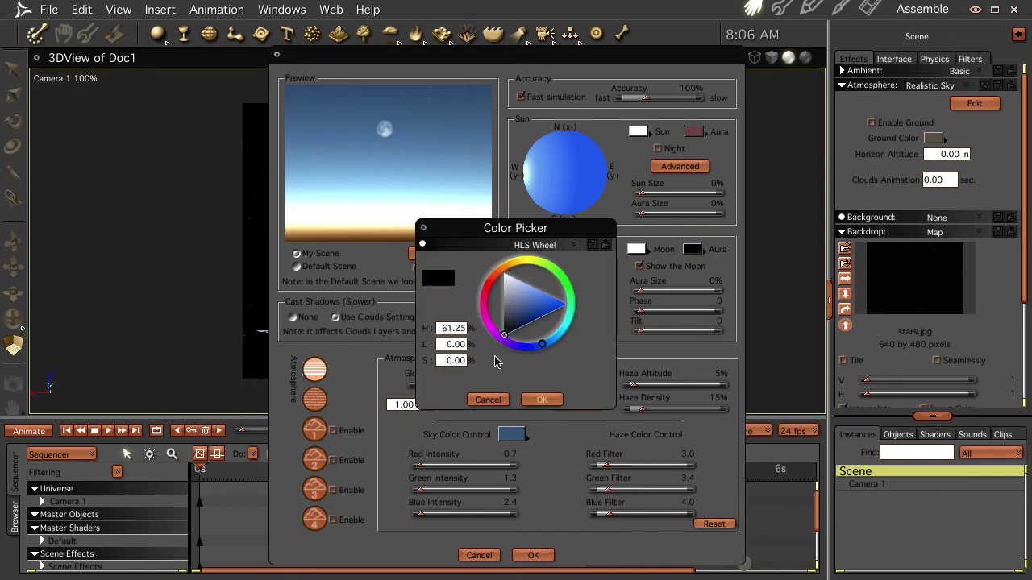
pyautogui.click(542, 399)
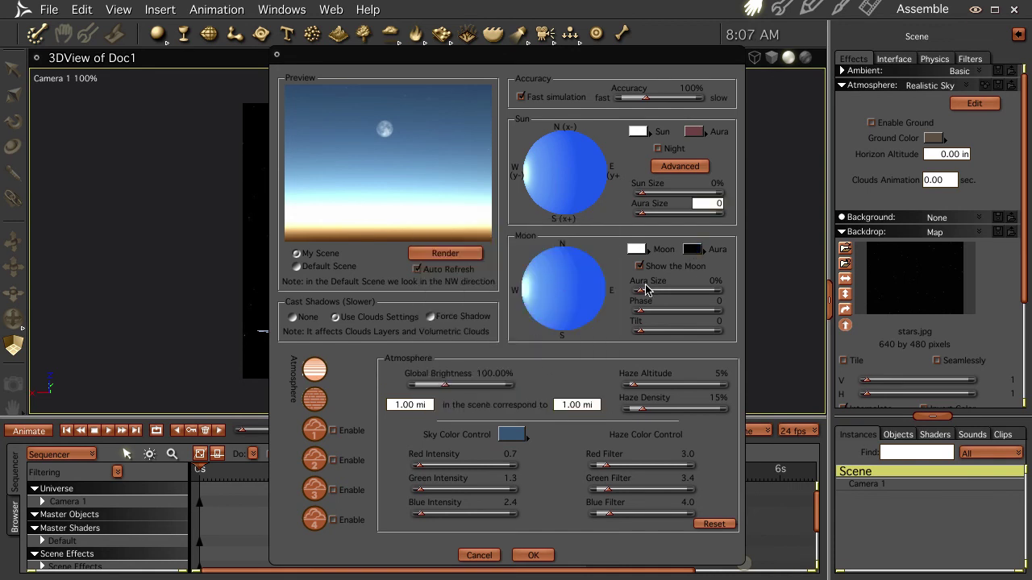
pyautogui.moveTo(639, 291); pyautogui.dragTo(594, 306)
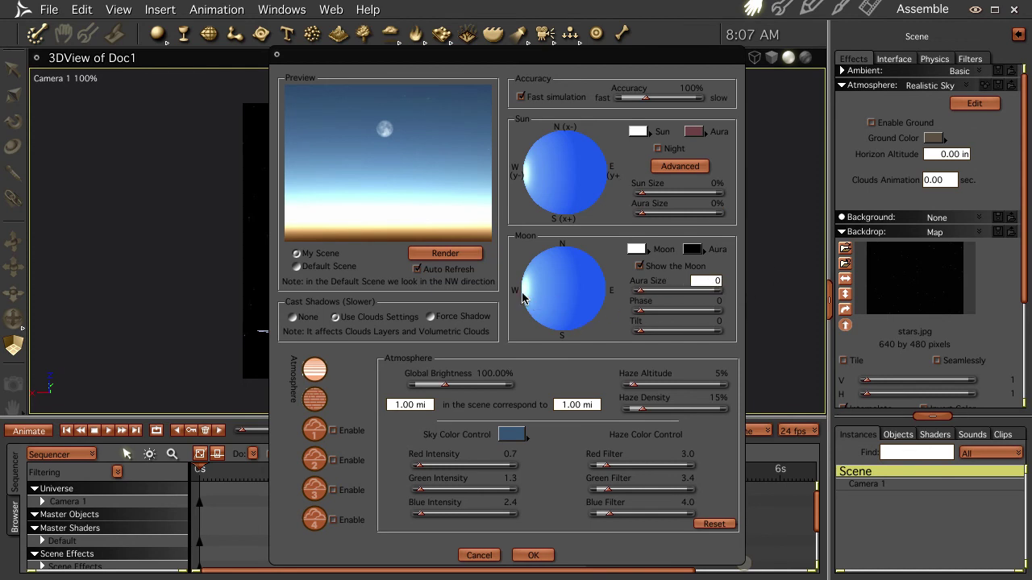
pyautogui.click(450, 256)
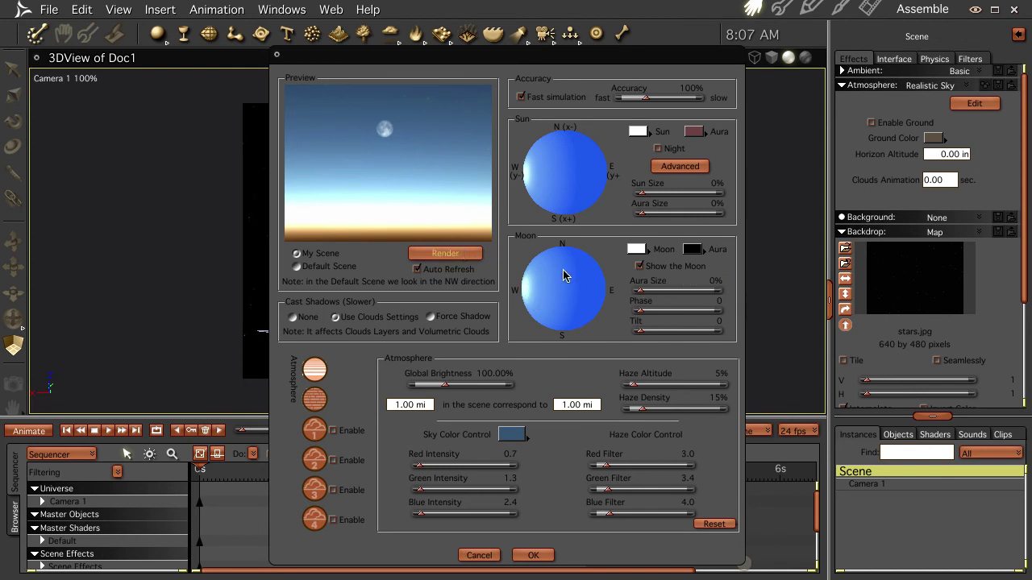
pyautogui.click(542, 556)
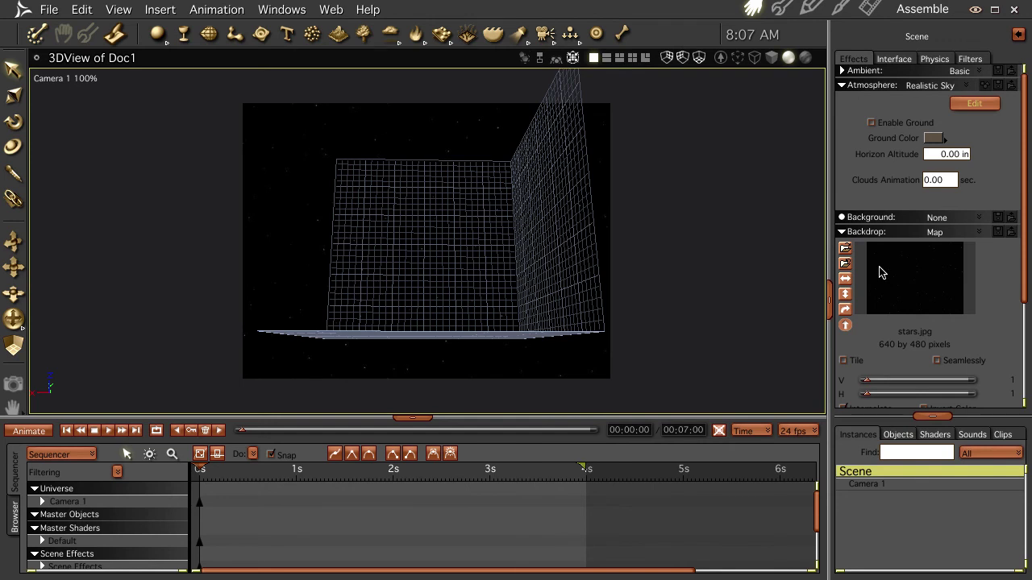
# Step: Render the white moon in the blue sky, tilt the camera toward the walls and floor, and re-render
pyautogui.hotkey('ctrl', 'r')
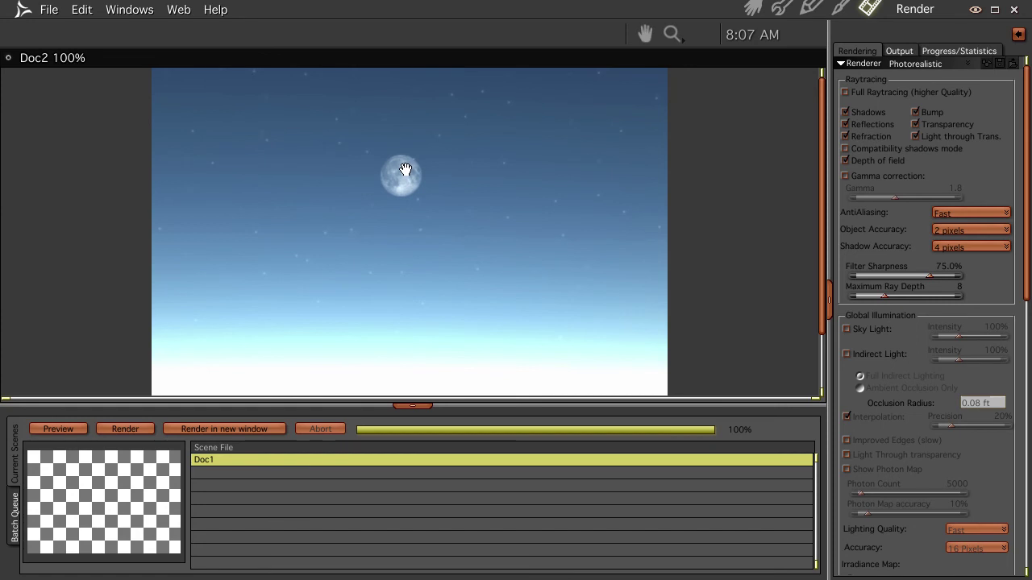
pyautogui.click(755, 7)
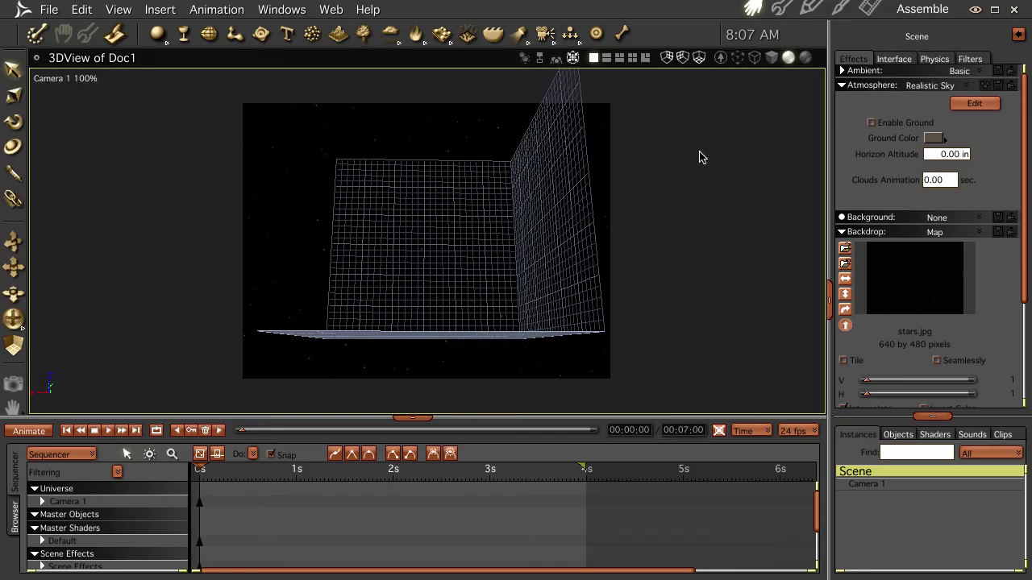
pyautogui.moveTo(575, 247); pyautogui.dragTo(568, 282)
pyautogui.hotkey('ctrl', 'r')
pyautogui.click(750, 8)
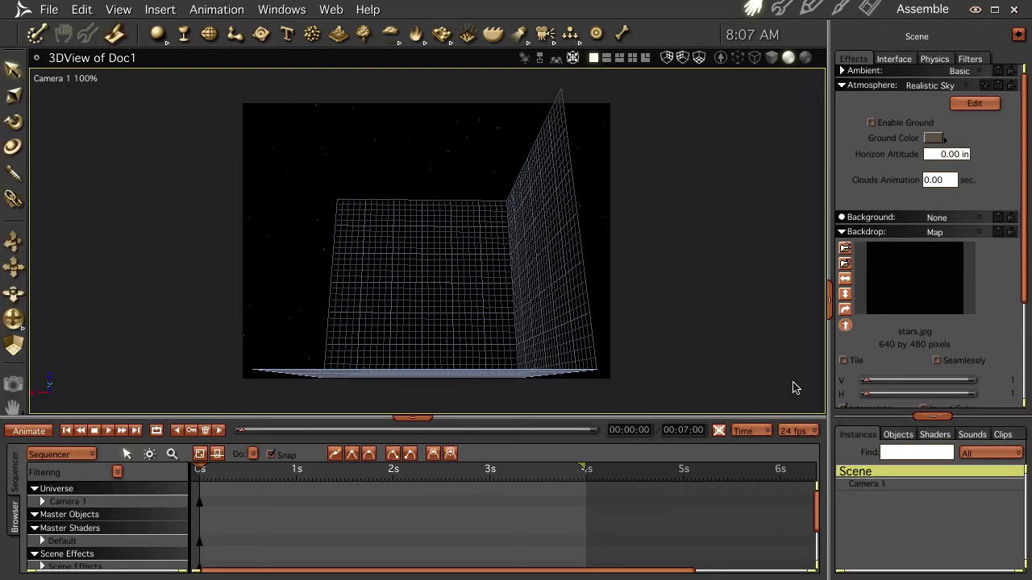
# Step: Give Camera 1 a custom zoom of 500 mm and test-render the moon
pyautogui.click(961, 110)
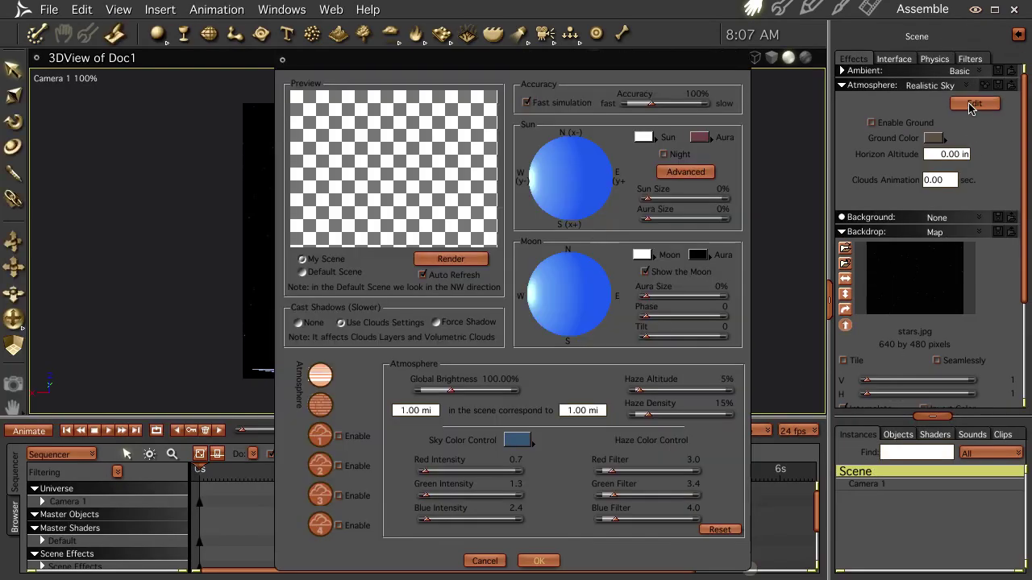
pyautogui.click(447, 257)
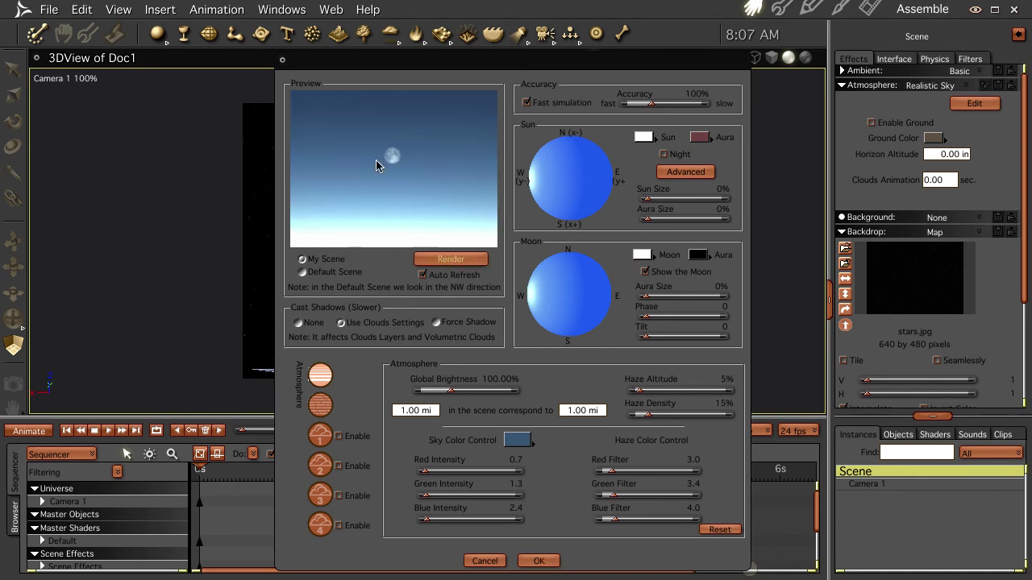
pyautogui.click(556, 559)
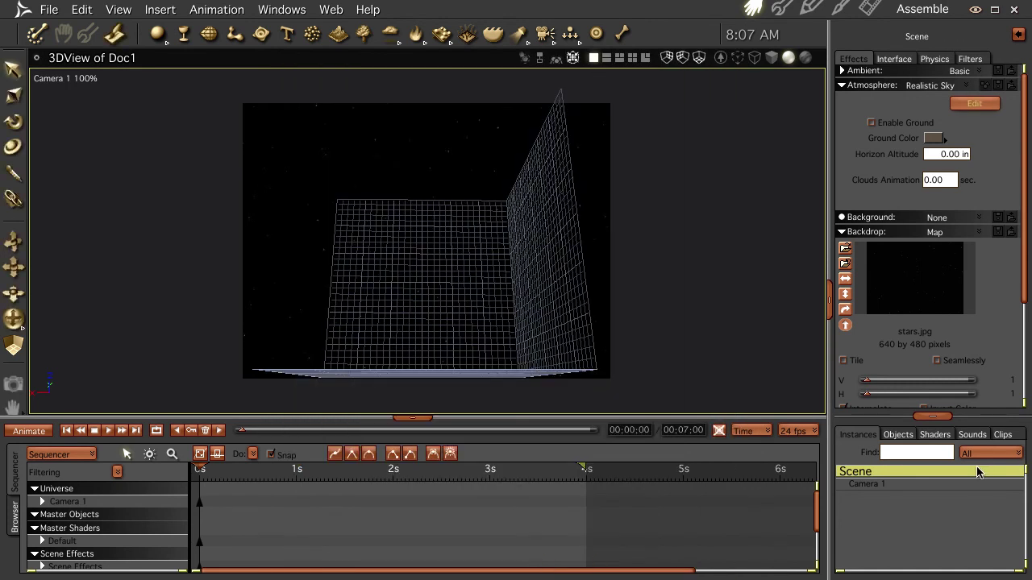
pyautogui.click(899, 485)
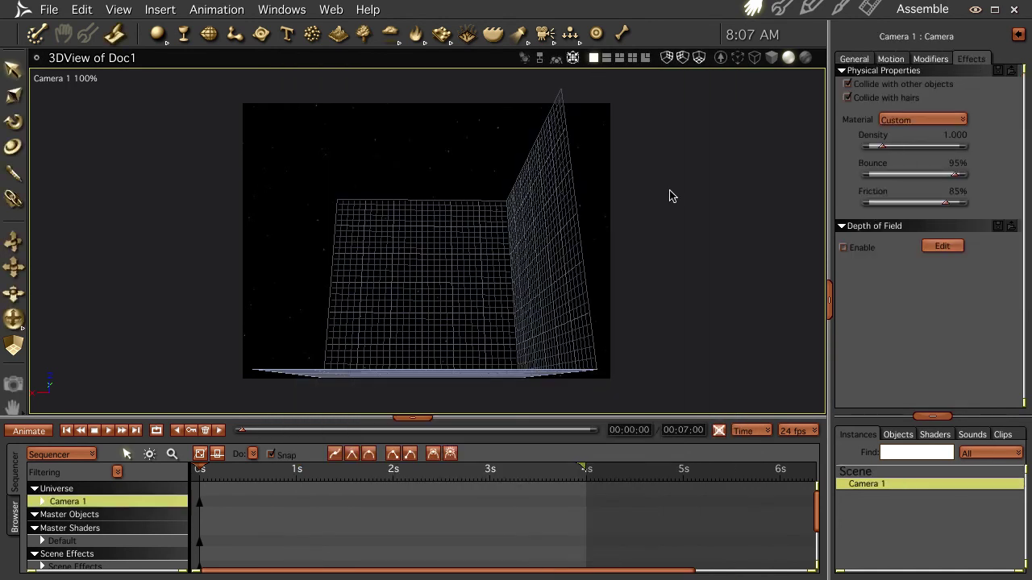
pyautogui.click(852, 59)
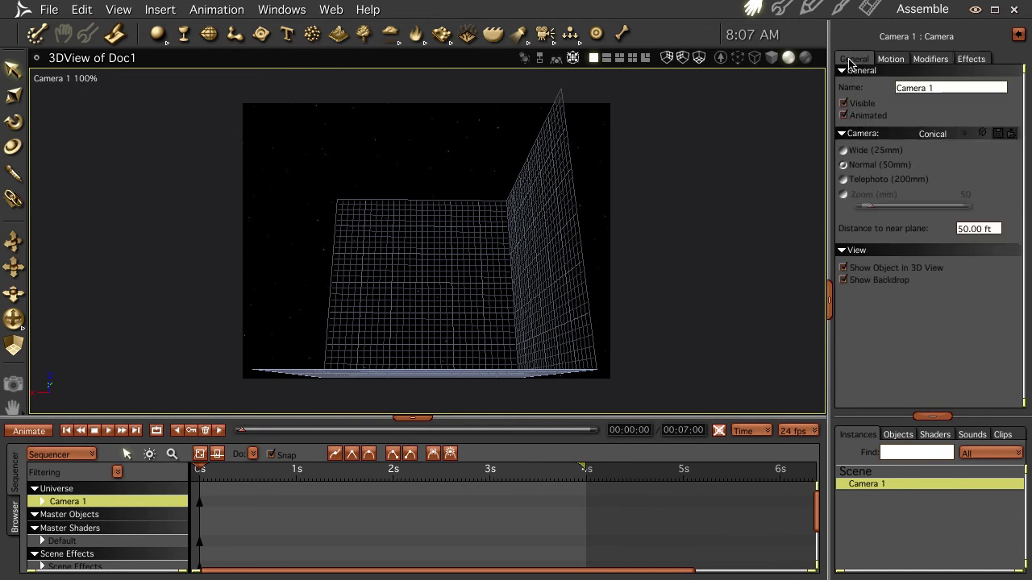
pyautogui.click(843, 195)
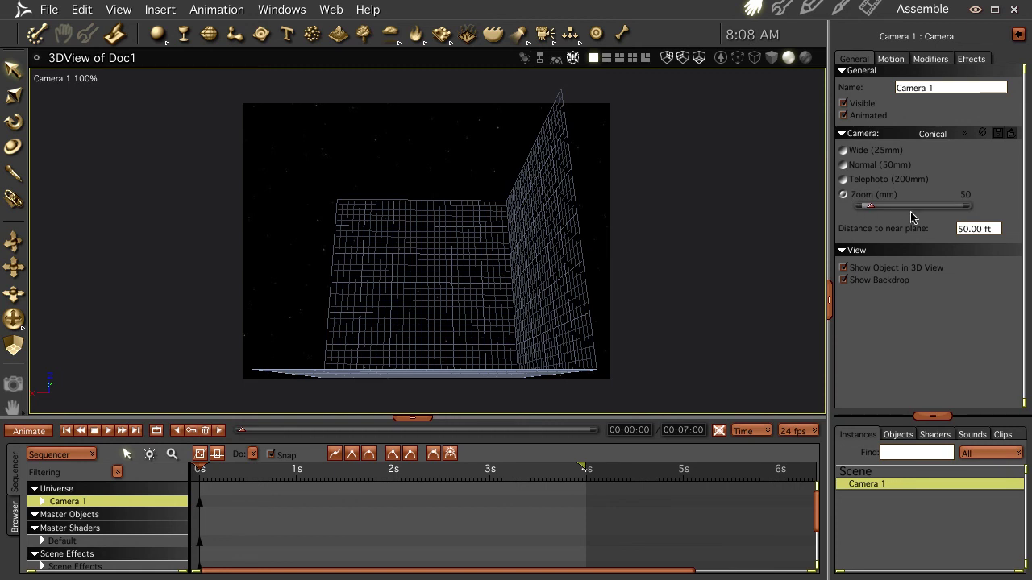
pyautogui.moveTo(873, 207); pyautogui.dragTo(964, 207)
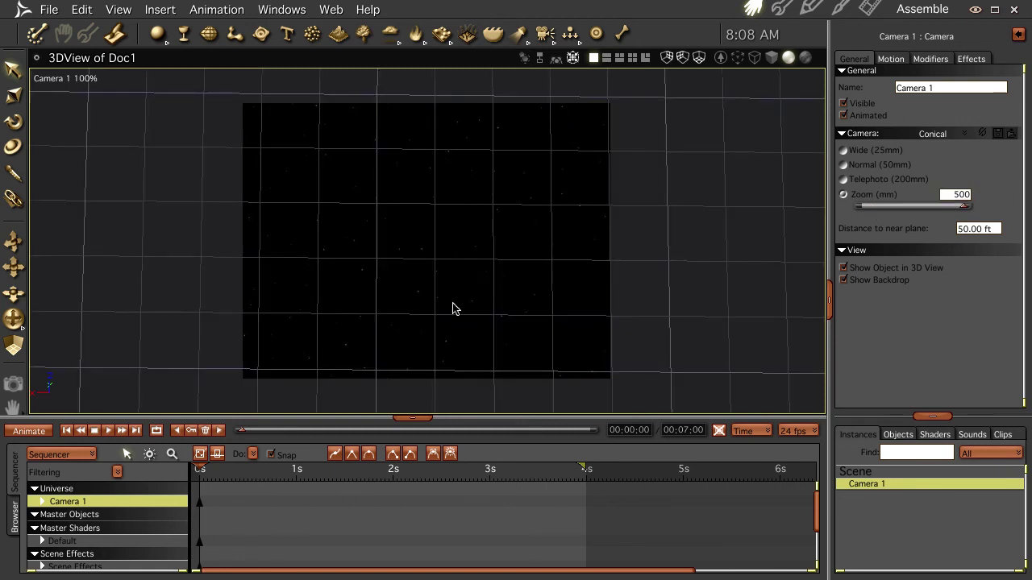
pyautogui.hotkey('ctrl', 'r')
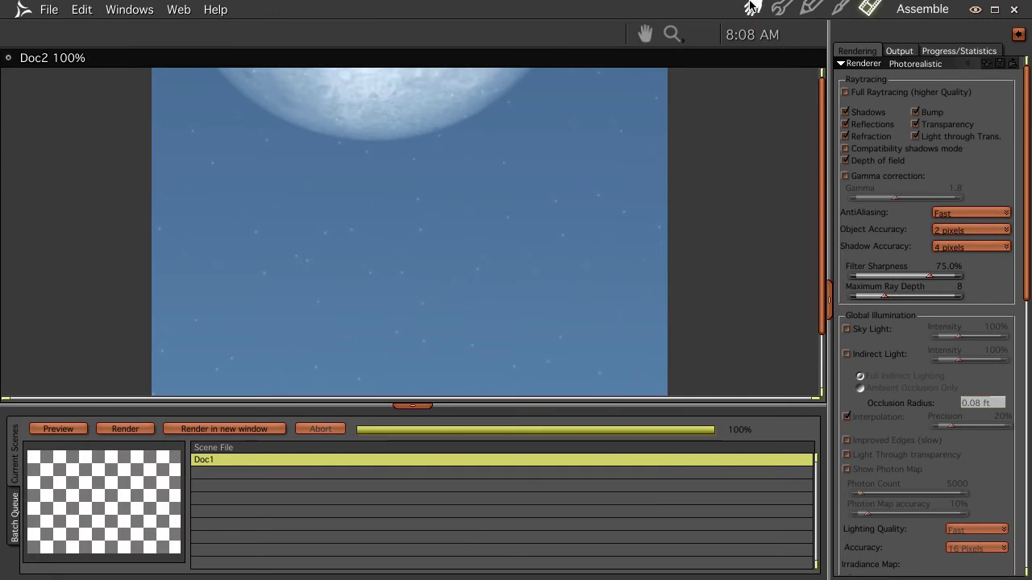
# Step: Change Camera 1's zoom value to 200 mm
pyautogui.click(751, 7)
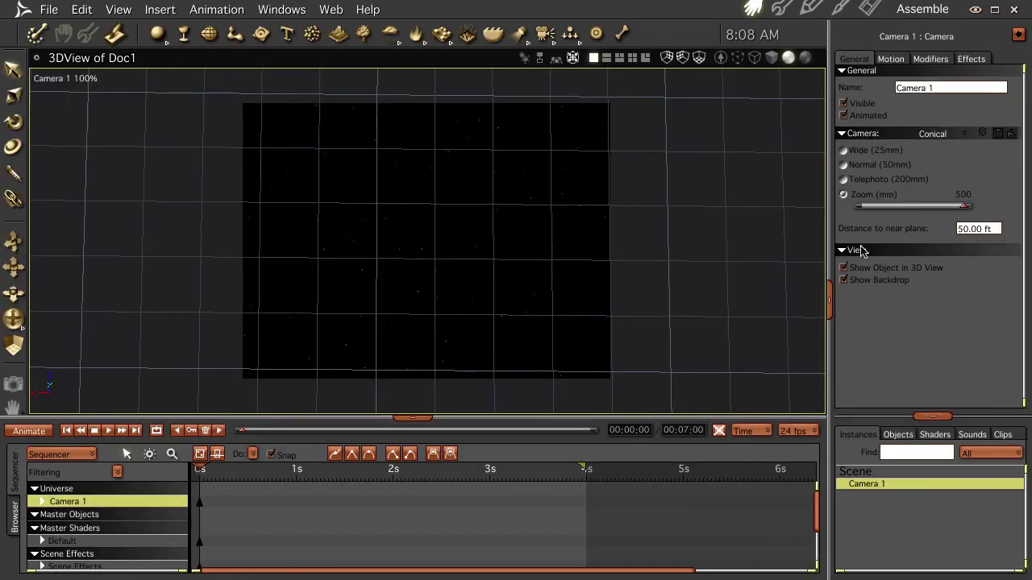
pyautogui.click(961, 195)
pyautogui.press('BackSpace')
pyautogui.press('Return')
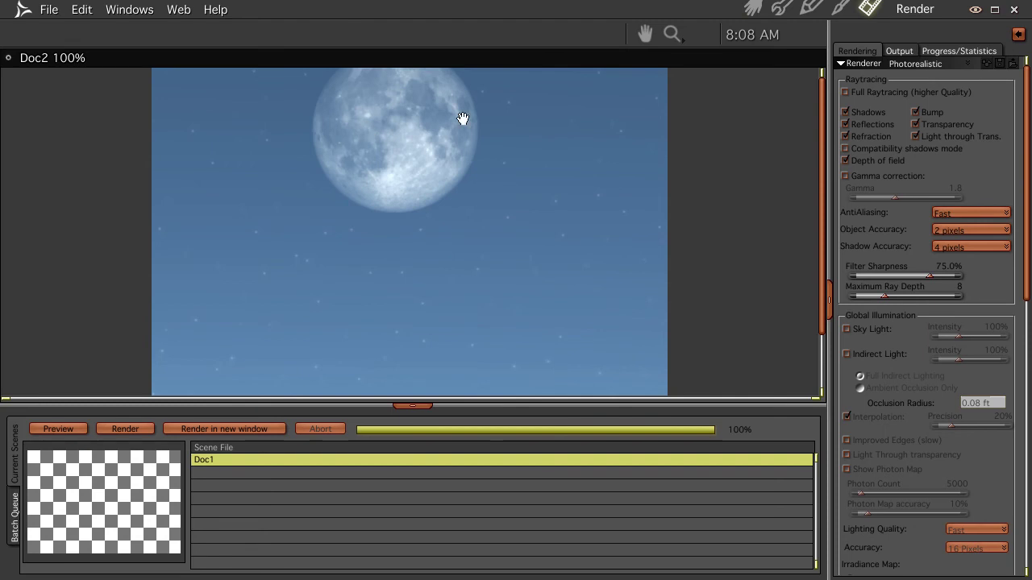
pyautogui.click(751, 9)
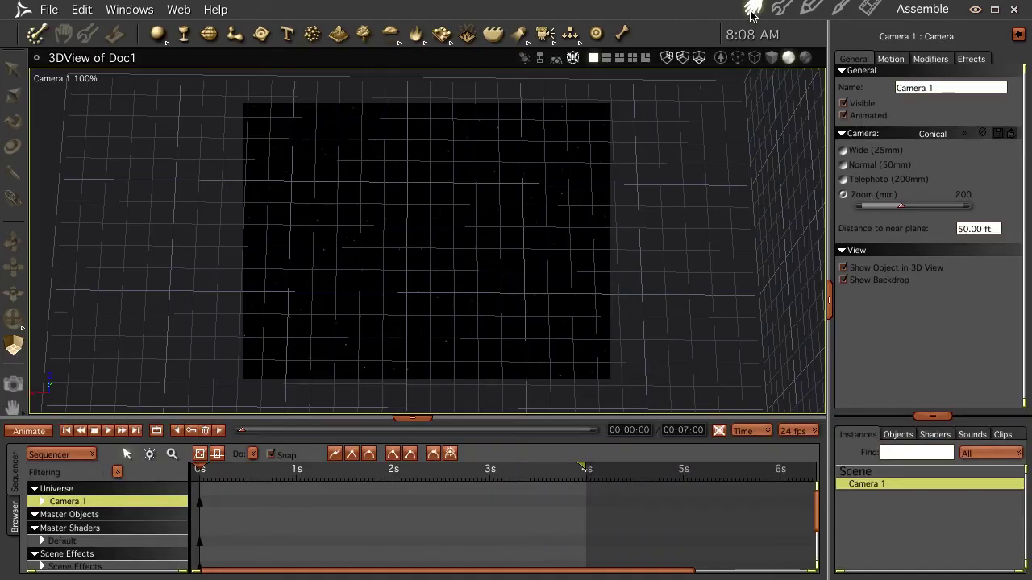
# Step: Move the moon to the centre of the Realistic Sky and render the result
pyautogui.click(856, 473)
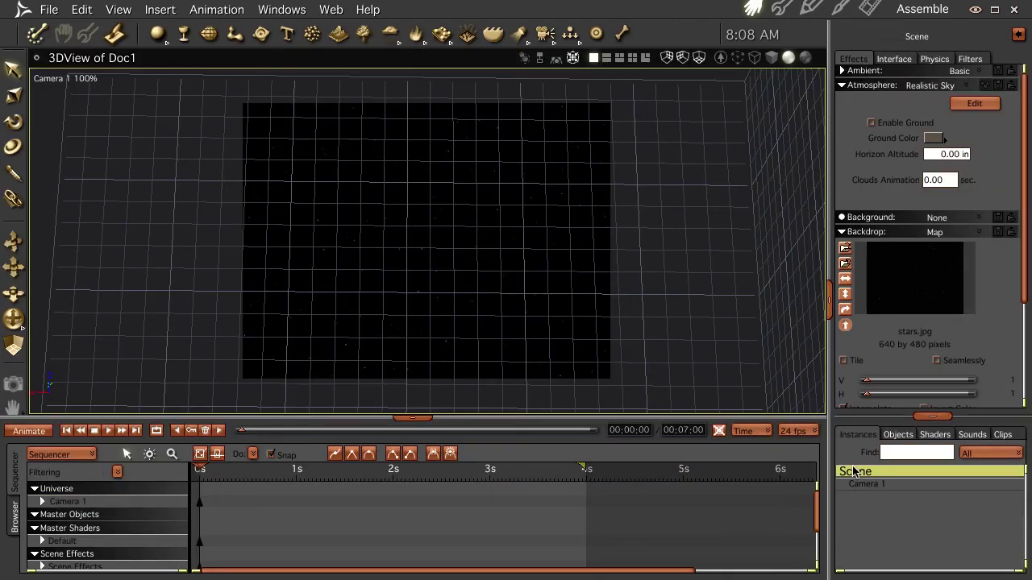
pyautogui.click(974, 105)
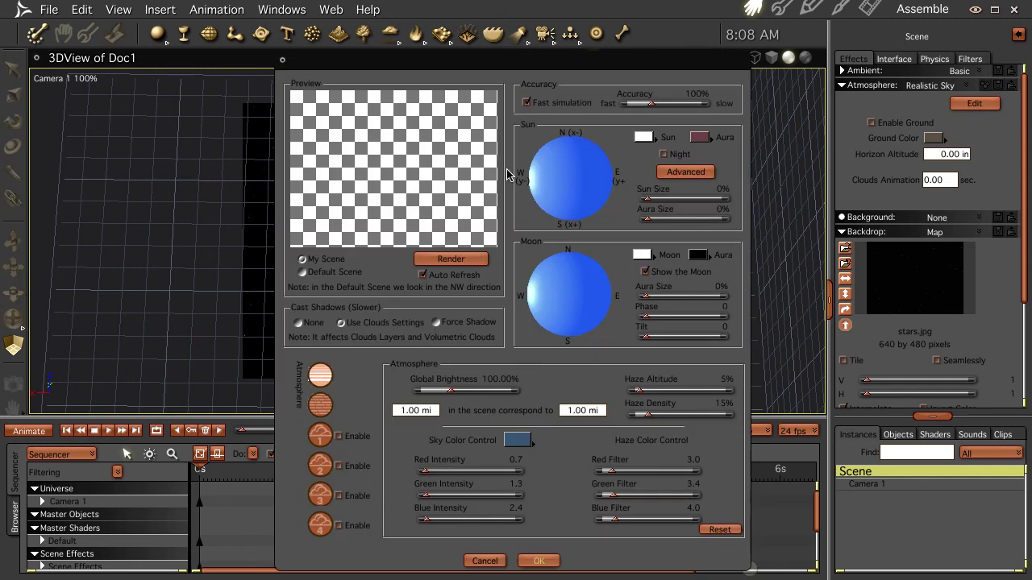
pyautogui.click(451, 259)
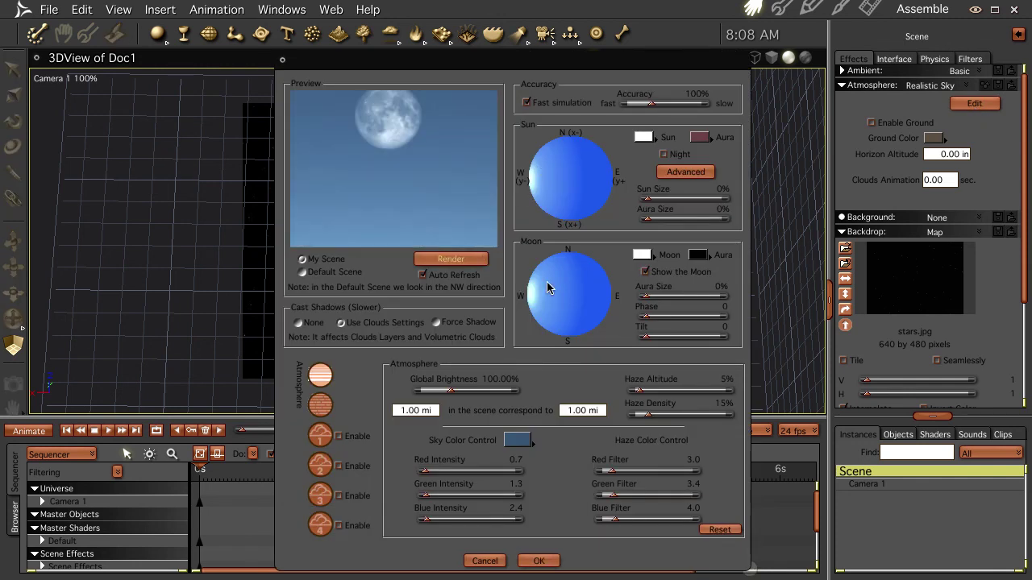
pyautogui.click(549, 294)
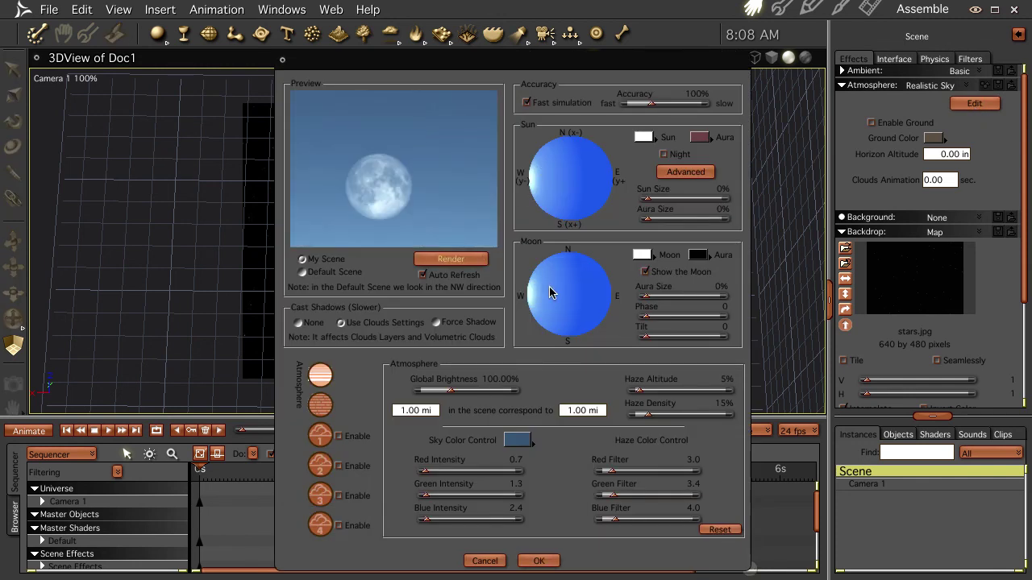
pyautogui.click(551, 294)
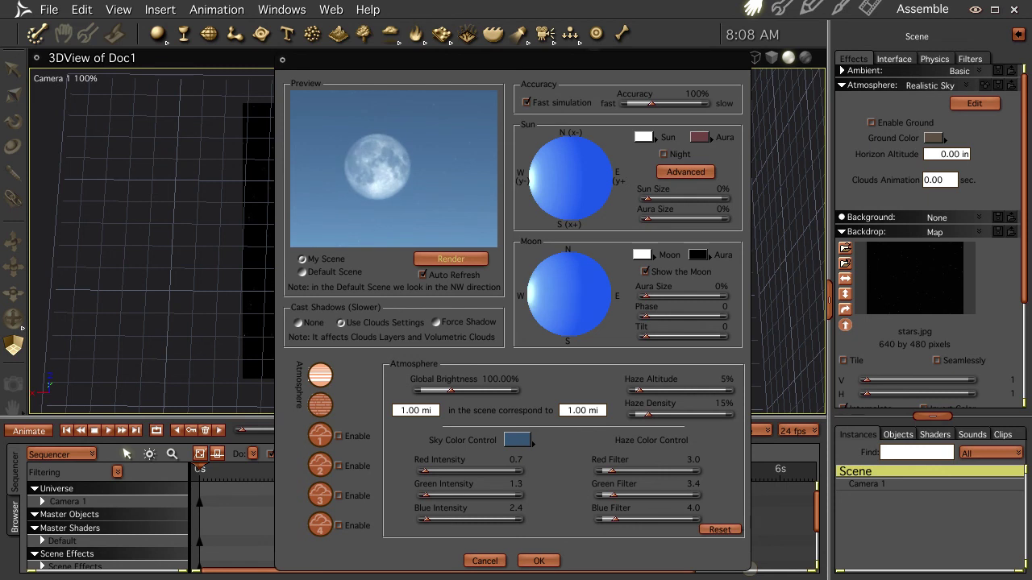
pyautogui.click(538, 293)
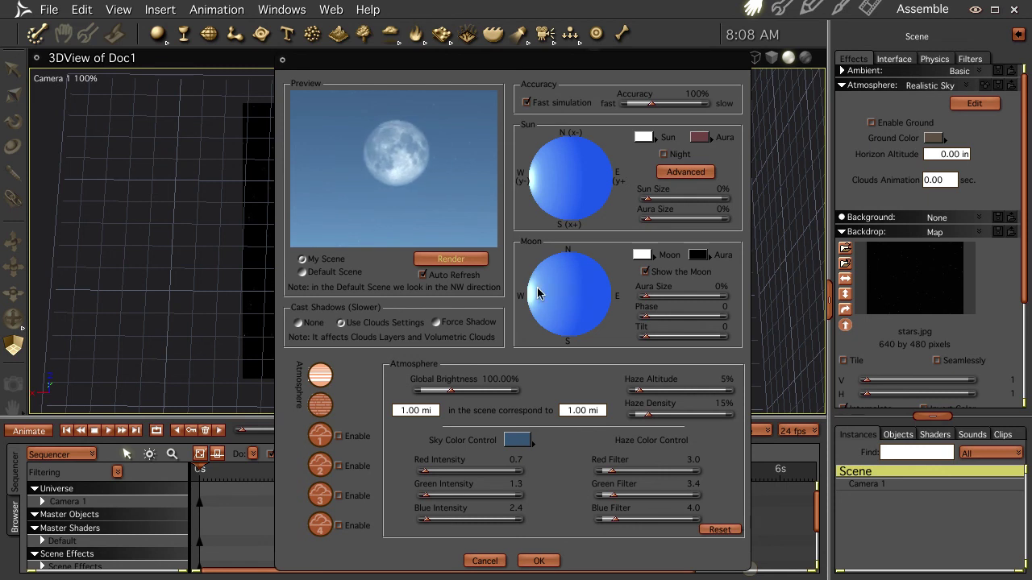
pyautogui.click(540, 560)
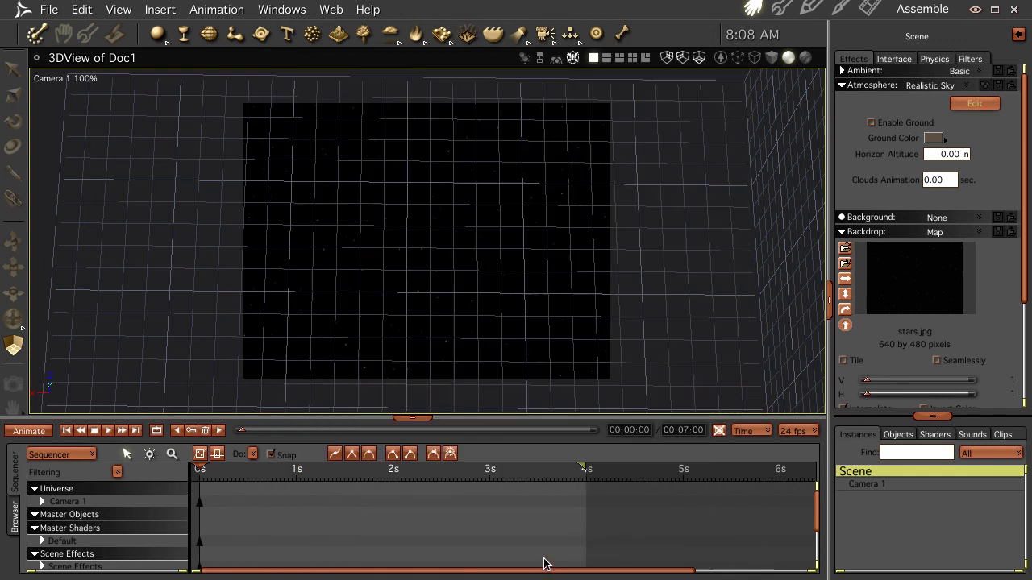
pyautogui.hotkey('ctrl', 'r')
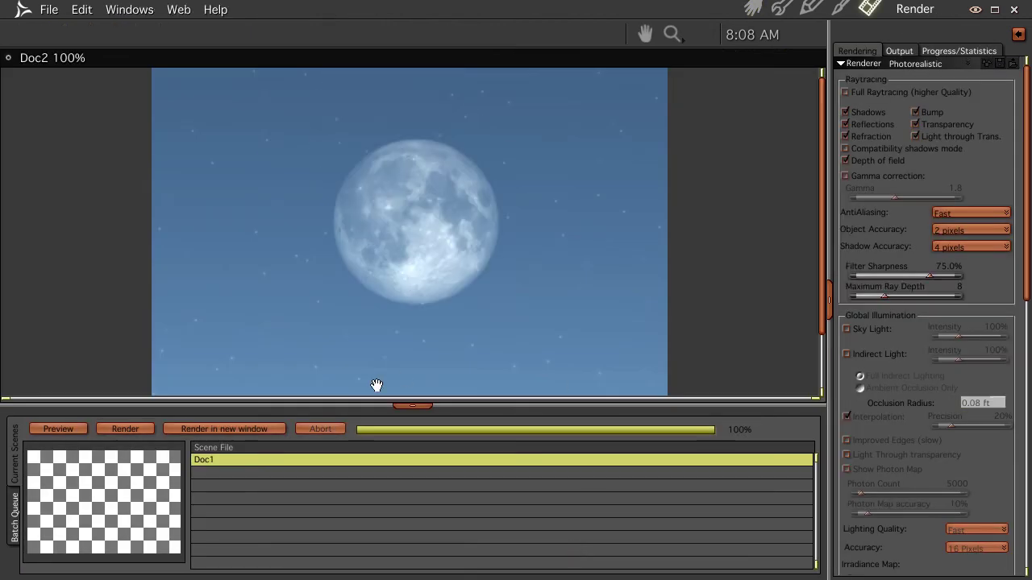
# Step: Set the backdrop to None, removing the starfield from the scene
pyautogui.click(753, 7)
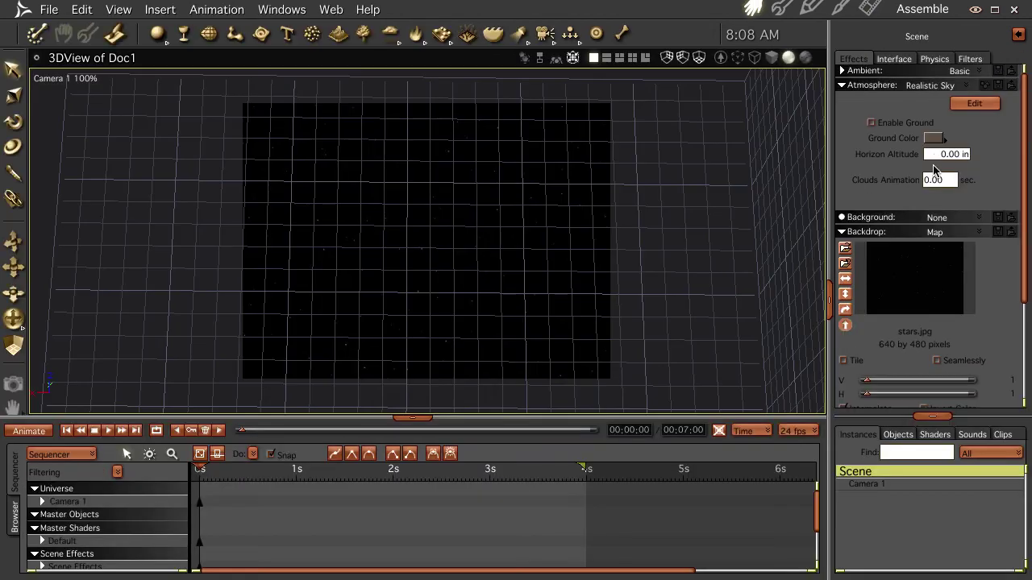
pyautogui.click(959, 232)
pyautogui.click(941, 246)
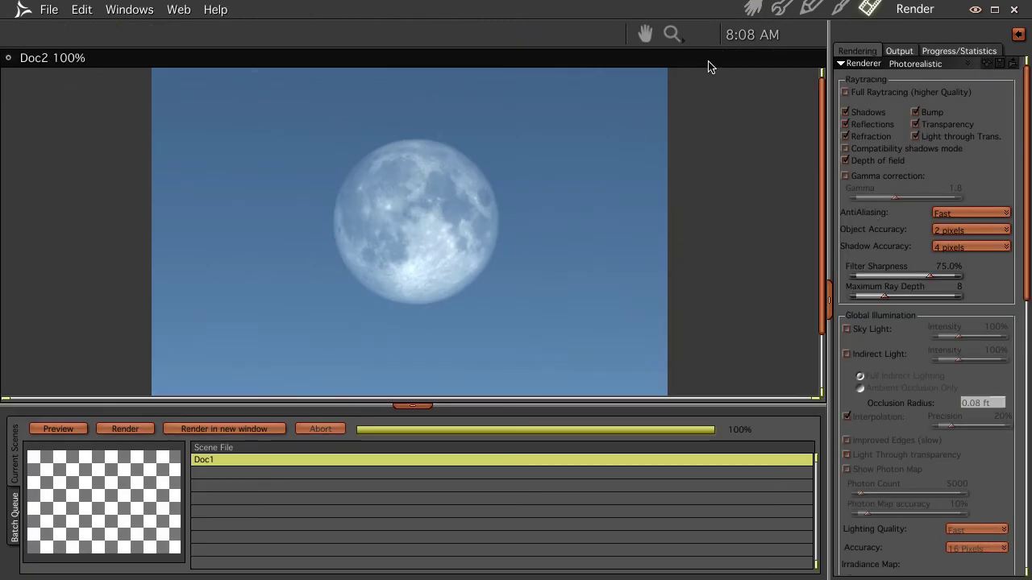
pyautogui.click(751, 7)
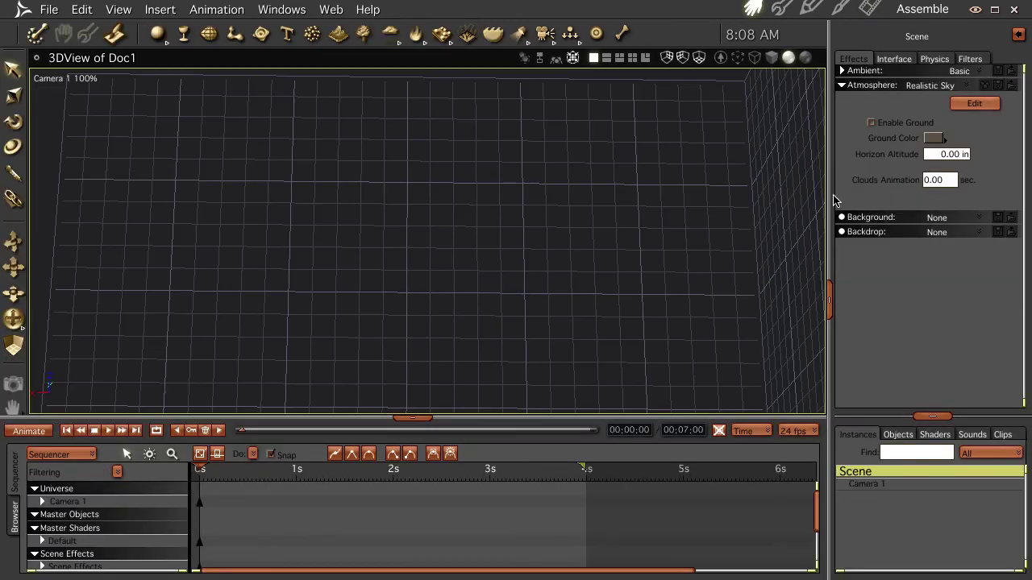
pyautogui.click(864, 484)
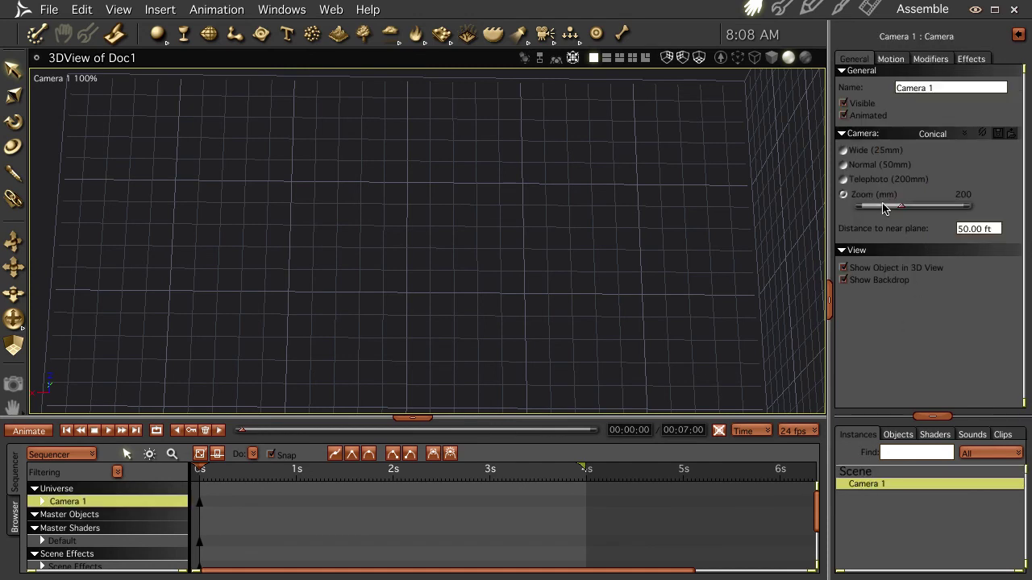
# Step: Raise Camera 1's zoom back to 500 mm and enlarge the render view of the frame-filling moon
pyautogui.moveTo(904, 208); pyautogui.dragTo(965, 207)
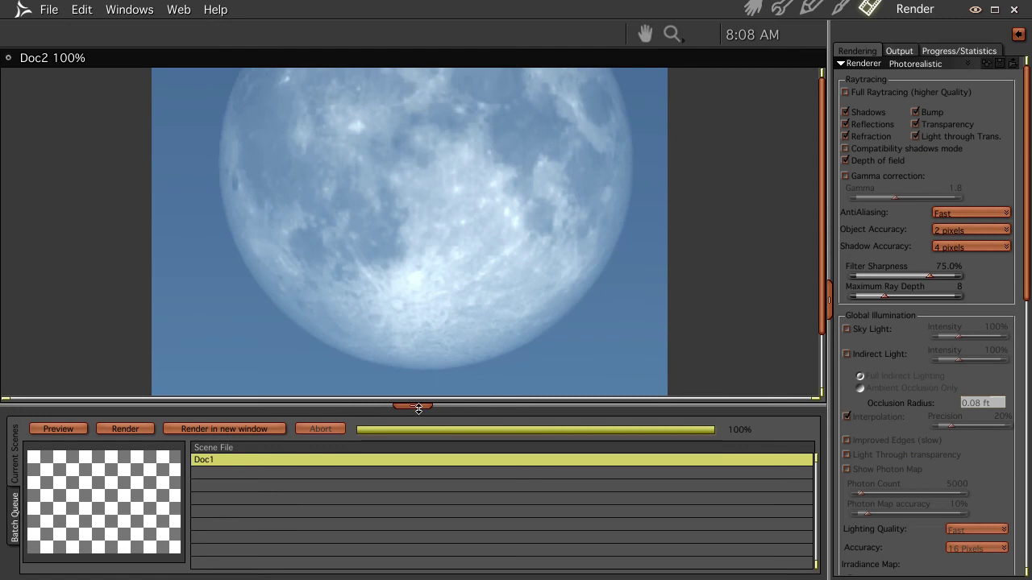
pyautogui.click(418, 408)
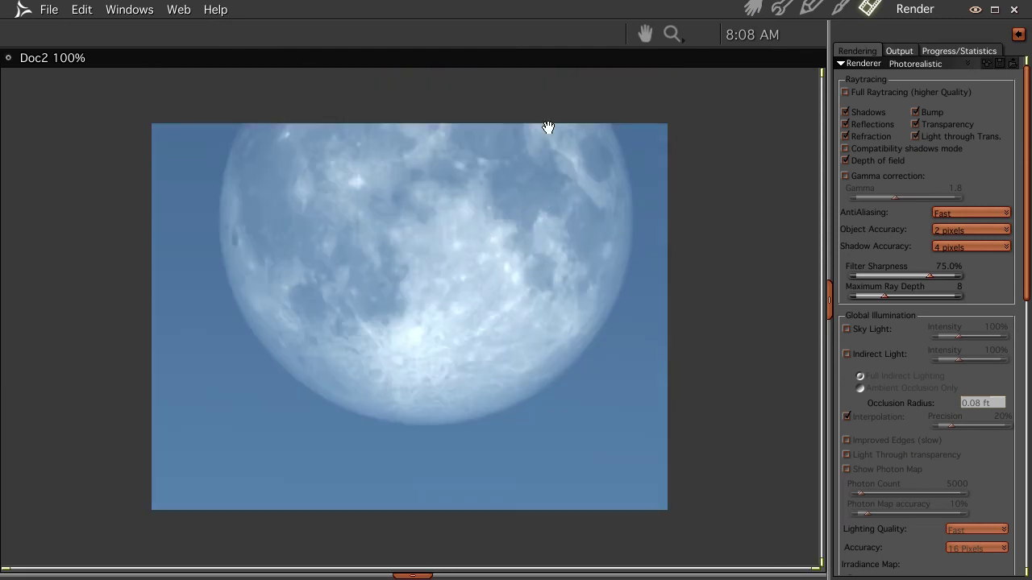
# Step: Save the rendered moon image as themoon.tga, a 24-bit Targa file in Documents
pyautogui.click(48, 10)
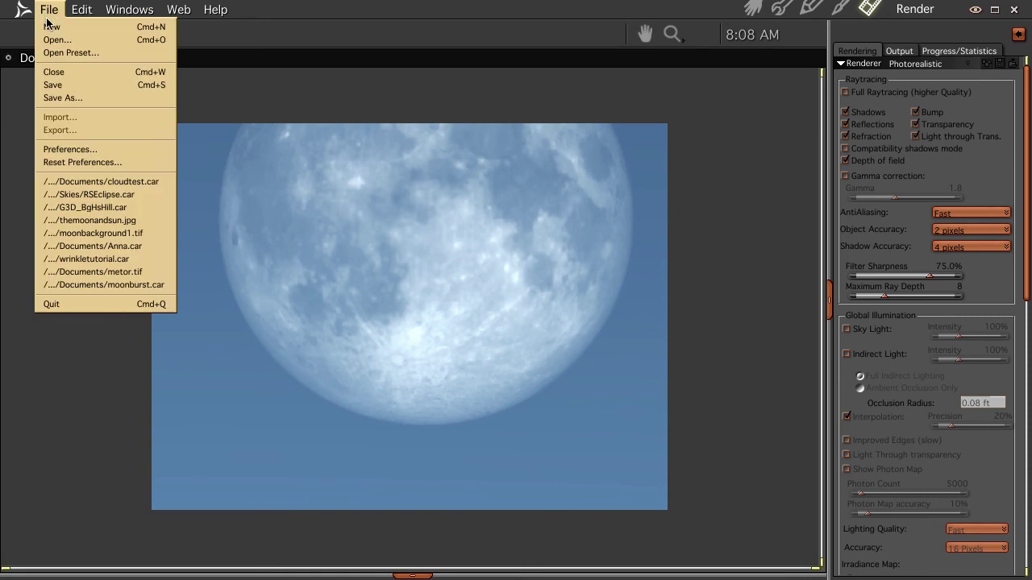
pyautogui.click(53, 99)
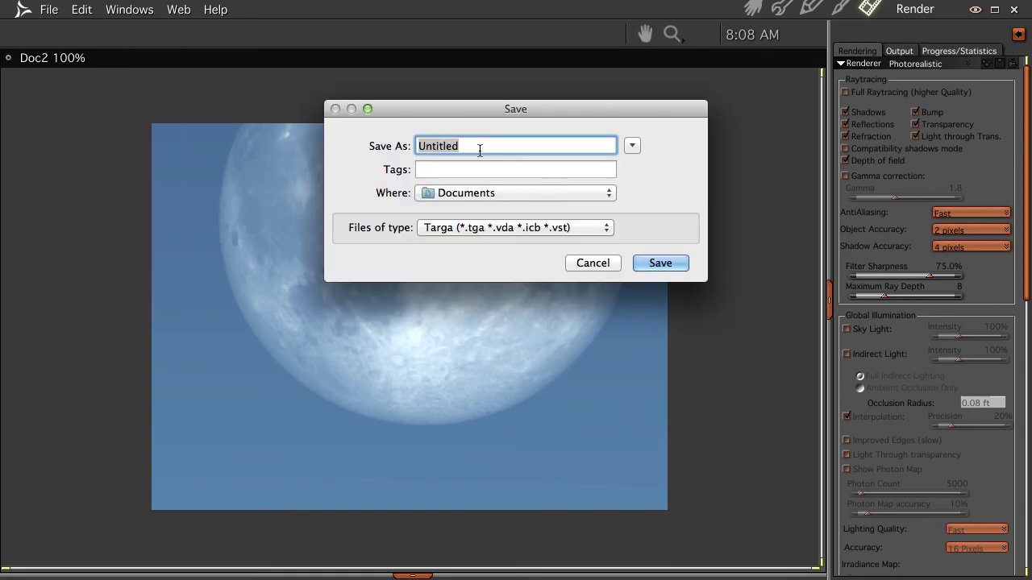
pyautogui.write('themoon')
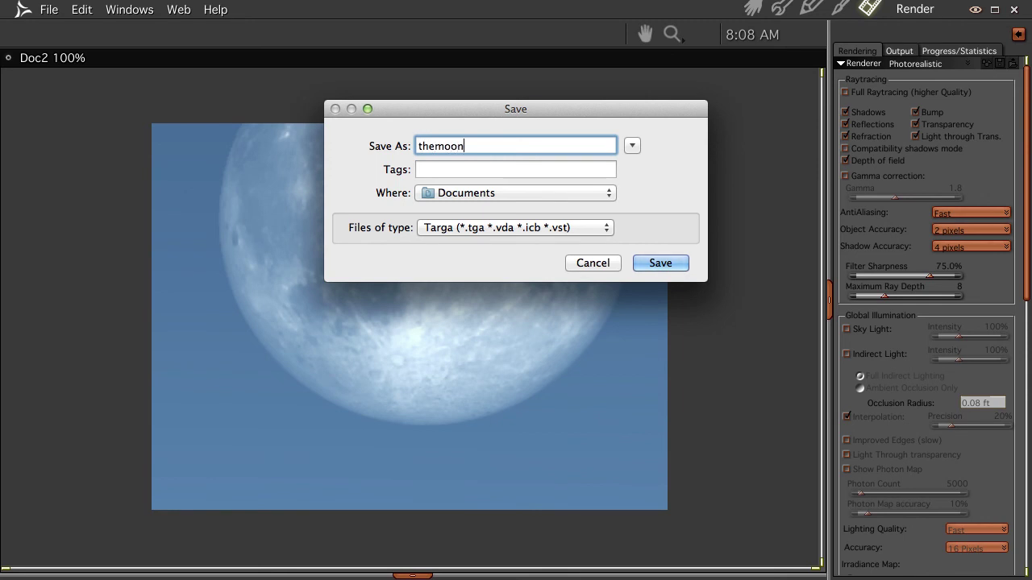
pyautogui.press('Return')
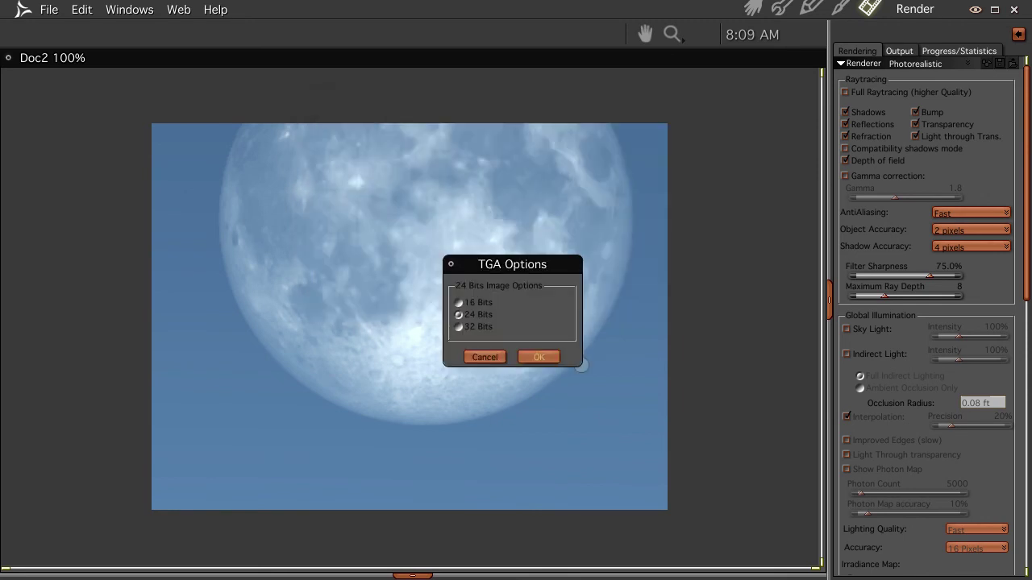
pyautogui.click(539, 357)
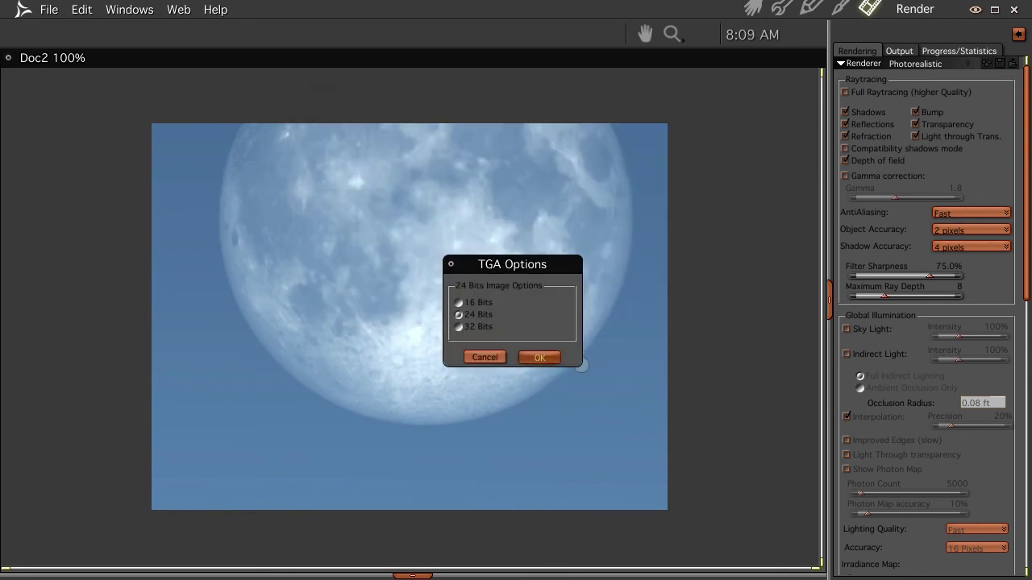
# Step: Discard Doc1's unsaved changes and create a new empty scene with the content browser collapsed
pyautogui.click(752, 9)
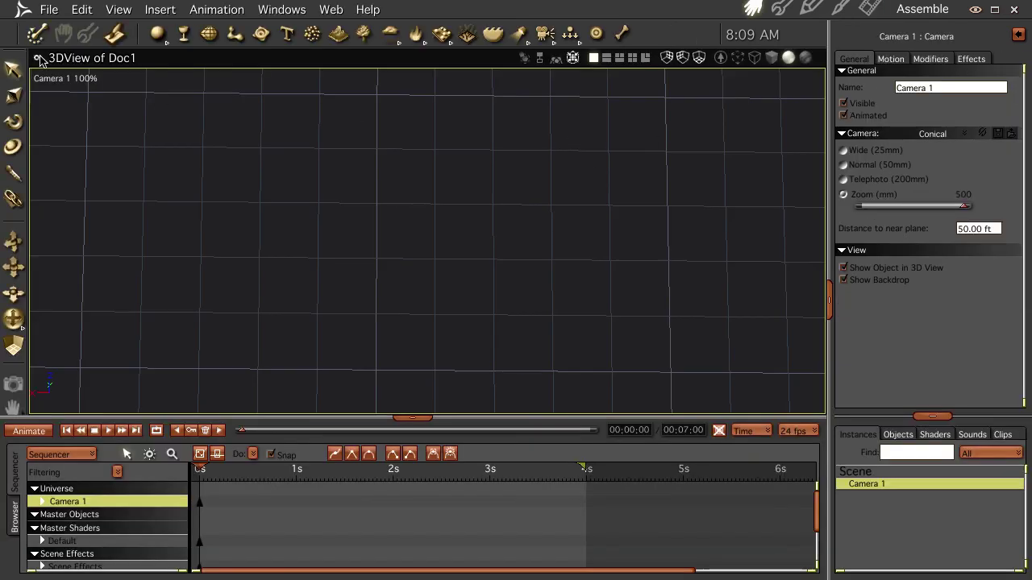
pyautogui.hotkey('ctrl', 'n')
pyautogui.click(453, 349)
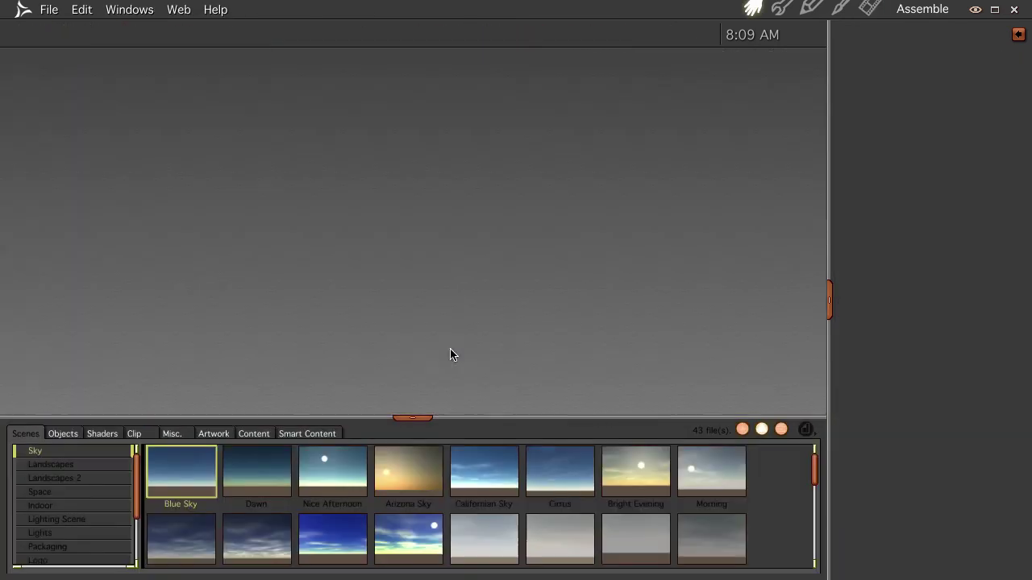
pyautogui.click(414, 418)
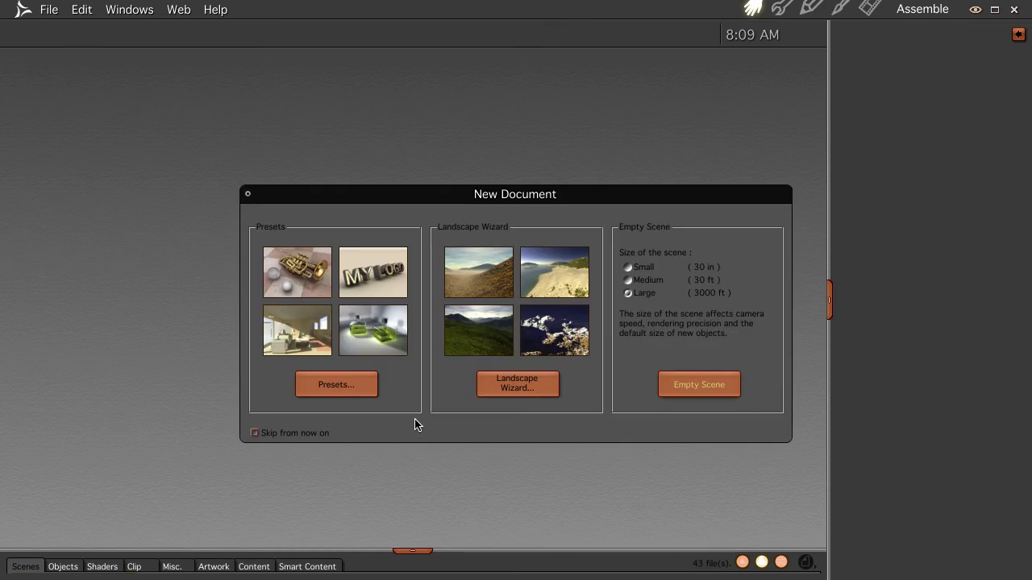
pyautogui.press('Return')
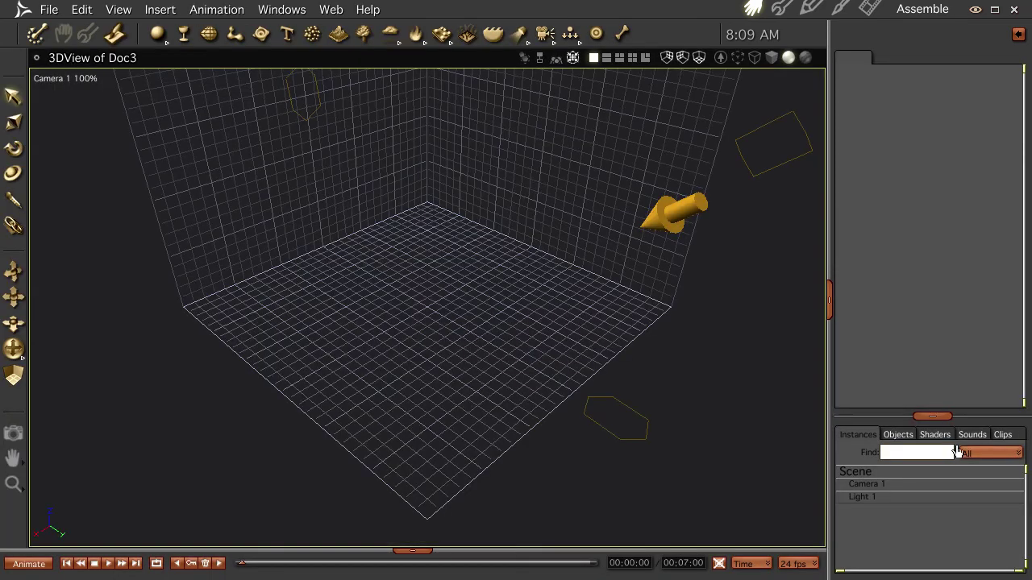
# Step: Set the backdrop to a Map using themoon.tga as Targa, orbit the camera, and render
pyautogui.click(854, 474)
pyautogui.click(978, 114)
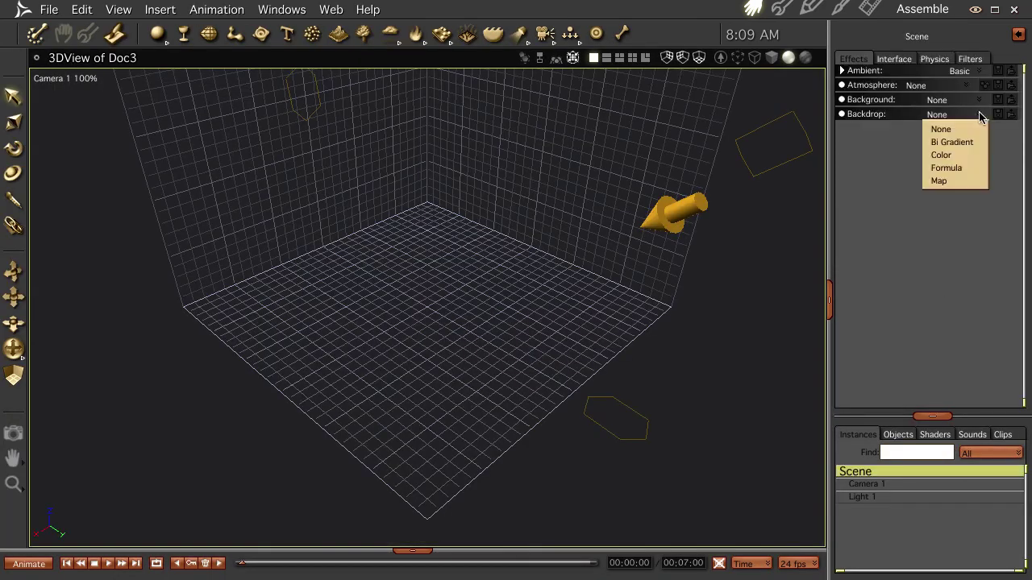
pyautogui.click(959, 181)
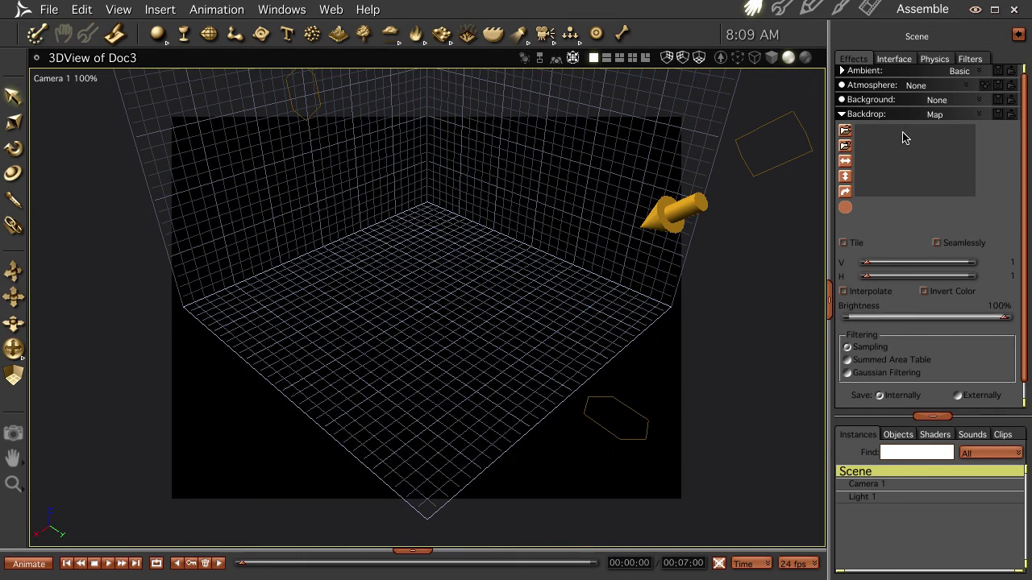
pyautogui.click(843, 135)
pyautogui.click(651, 91)
pyautogui.write('themoo')
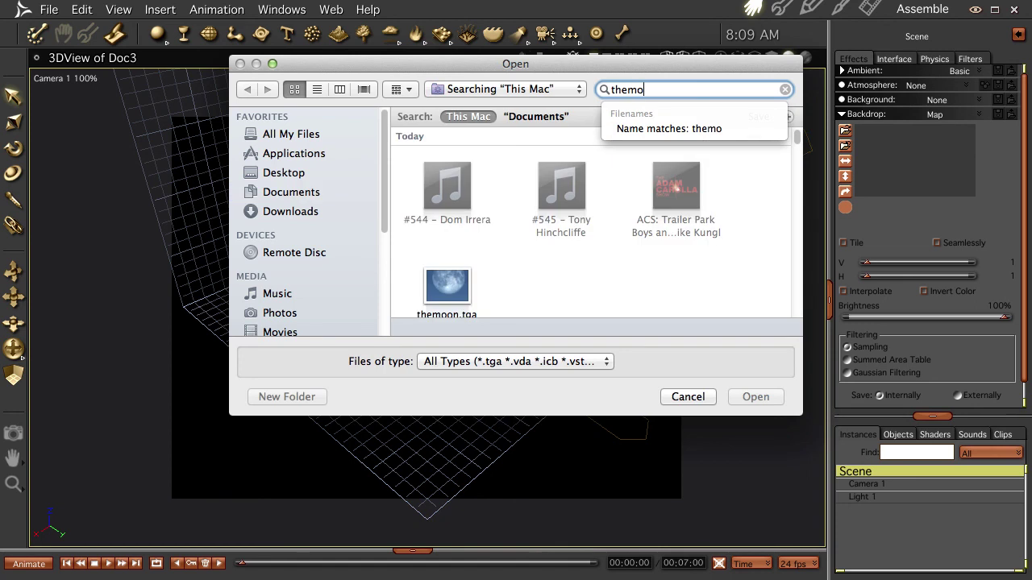
pyautogui.click(449, 194)
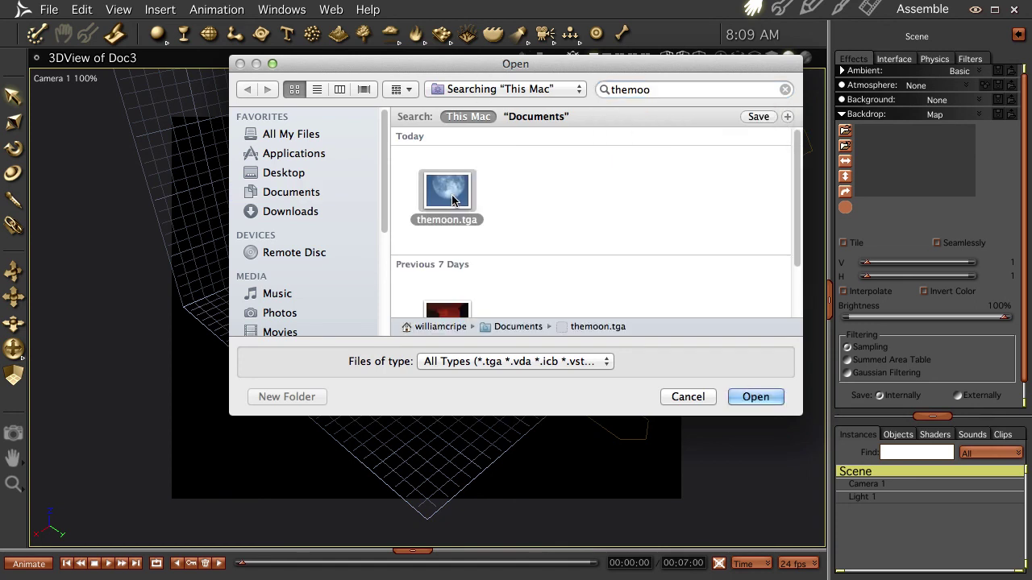
pyautogui.doubleClick(448, 194)
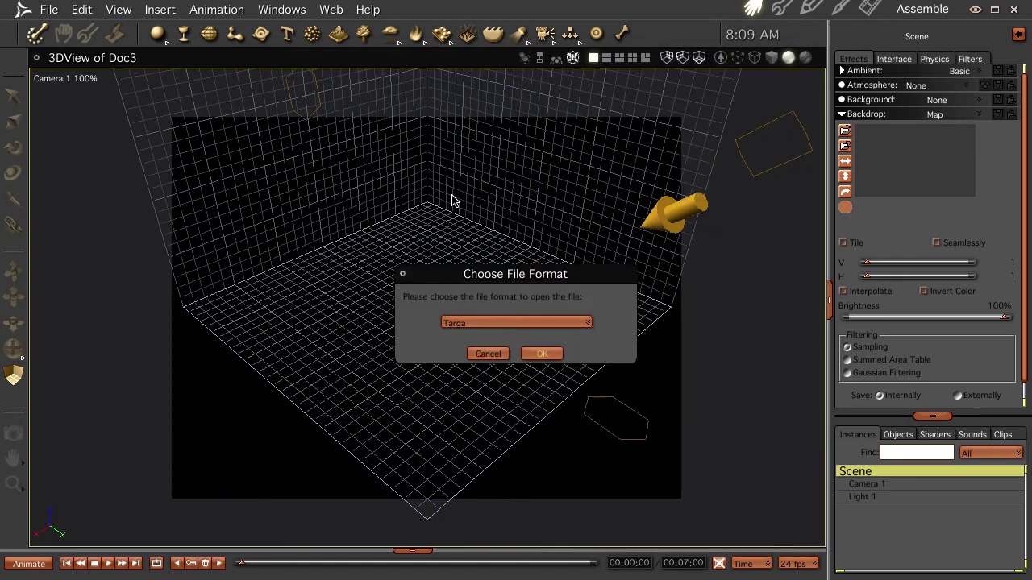
pyautogui.click(547, 354)
pyautogui.moveTo(495, 352); pyautogui.dragTo(458, 374)
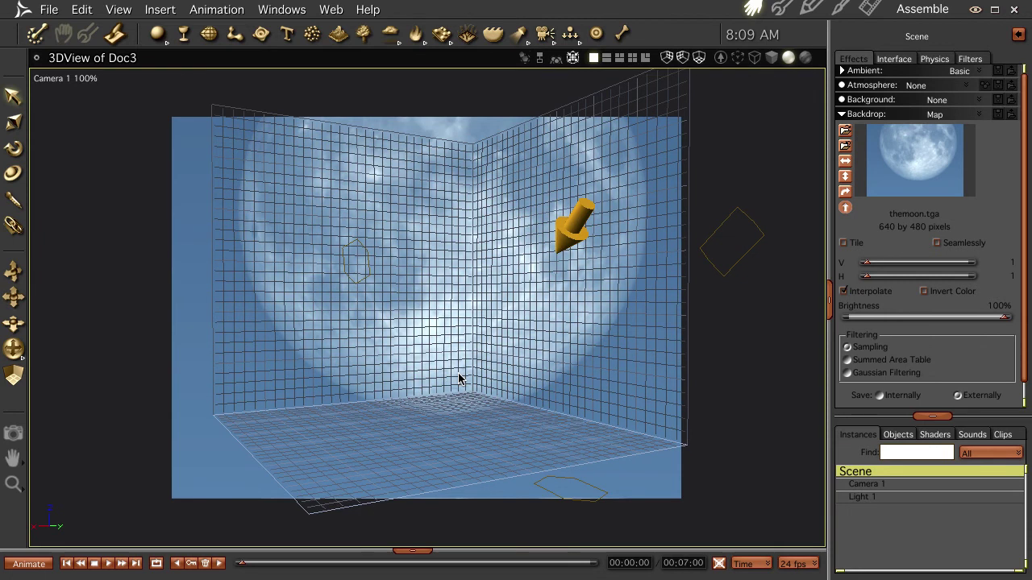
pyautogui.hotkey('ctrl', 'r')
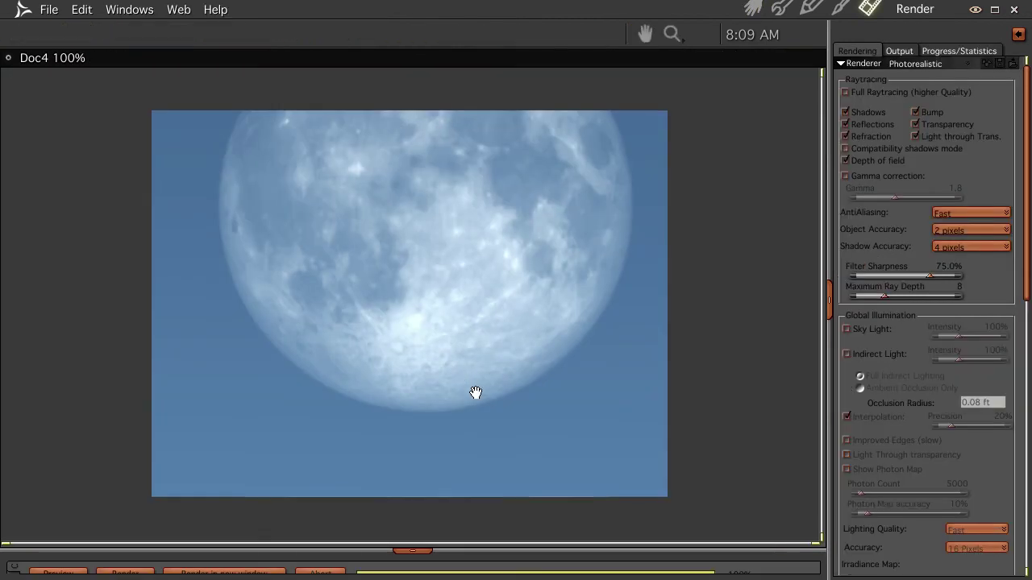
# Step: Leave the render to see Doc3's 3D view with the moon backdrop behind the grids
pyautogui.click(752, 7)
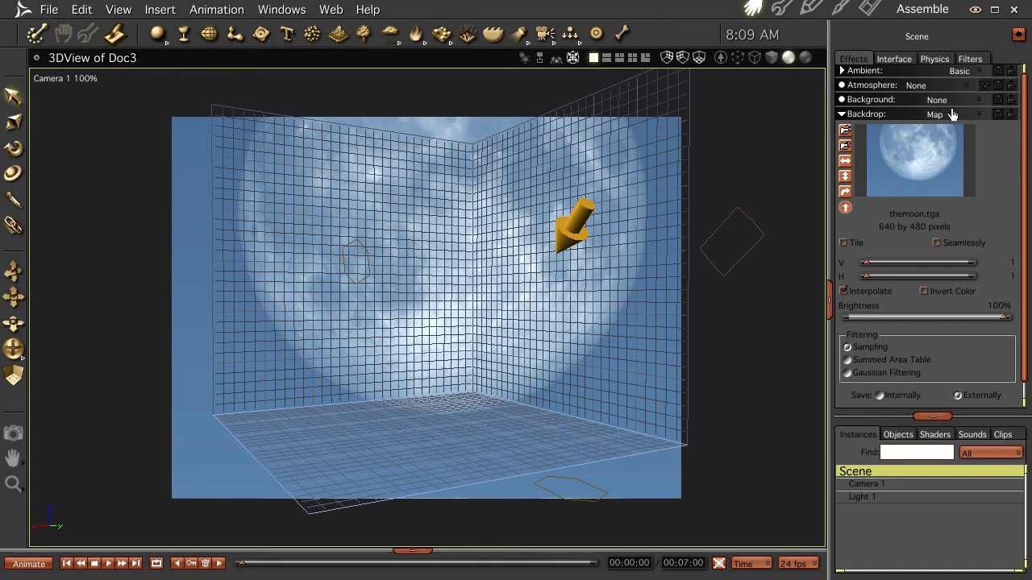
# Step: Apply a Realistic Sky atmosphere, render to check the clouds, then open its Edit settings
pyautogui.click(966, 86)
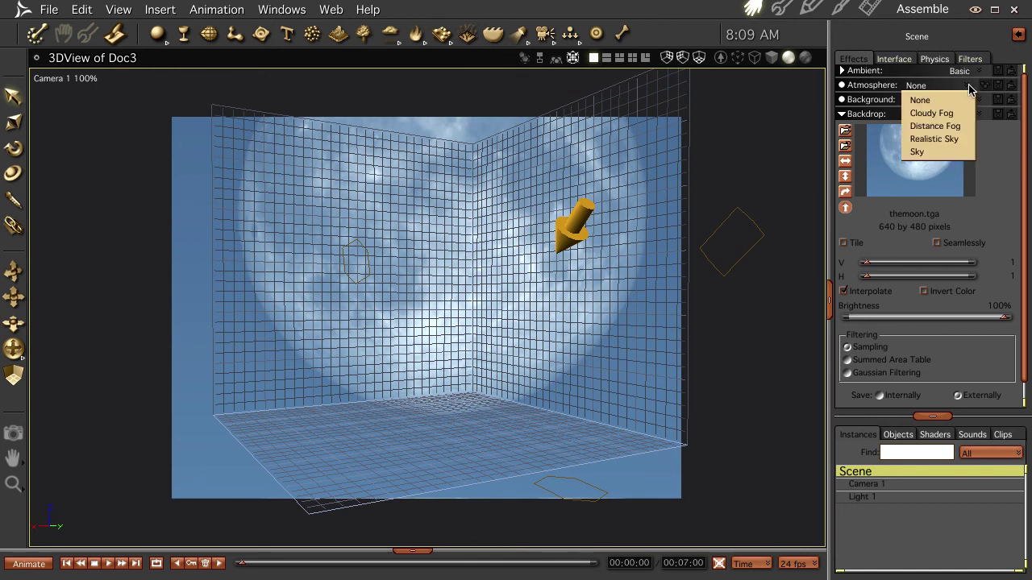
pyautogui.click(959, 138)
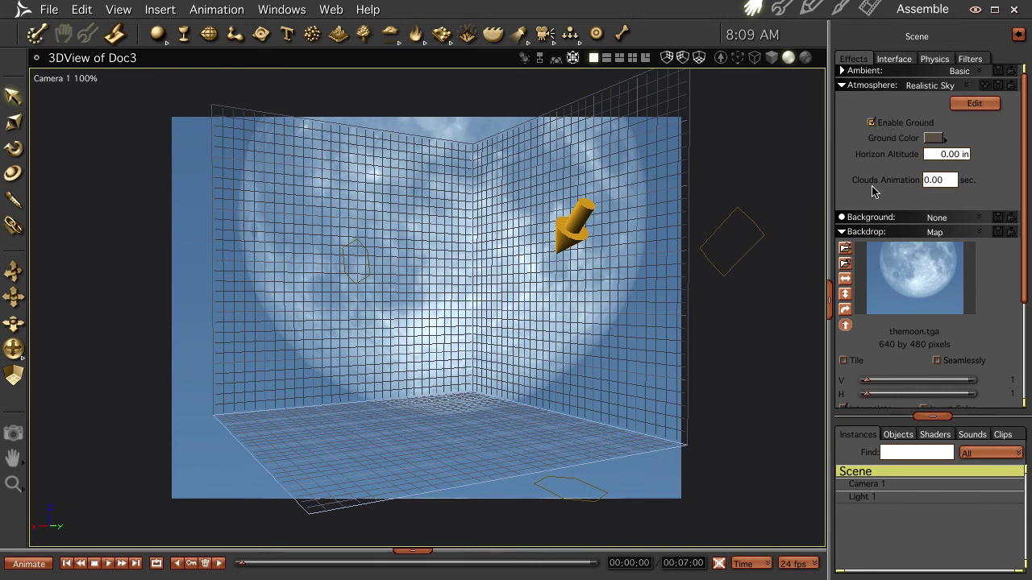
pyautogui.hotkey('ctrl', 'r')
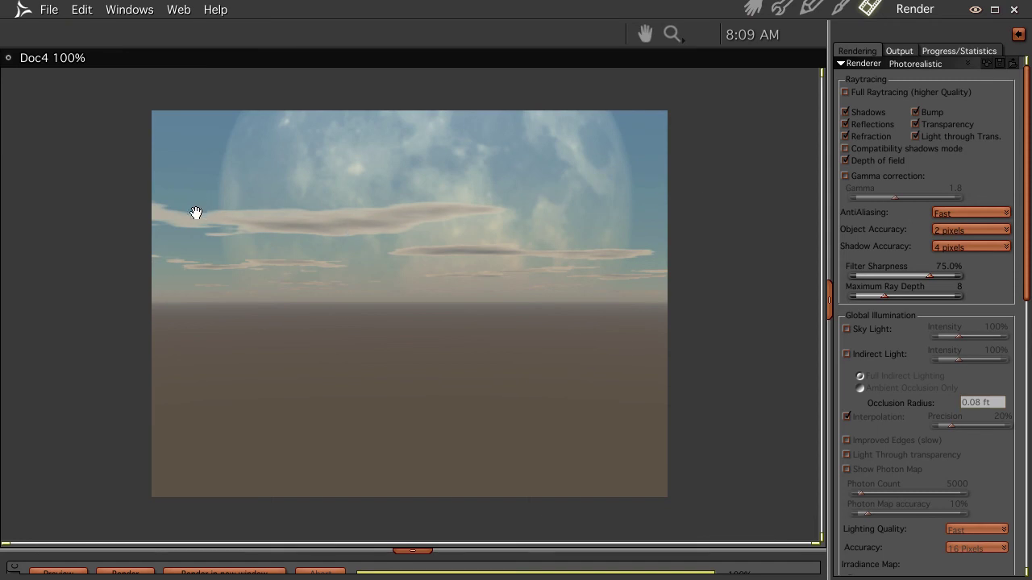
pyautogui.click(753, 8)
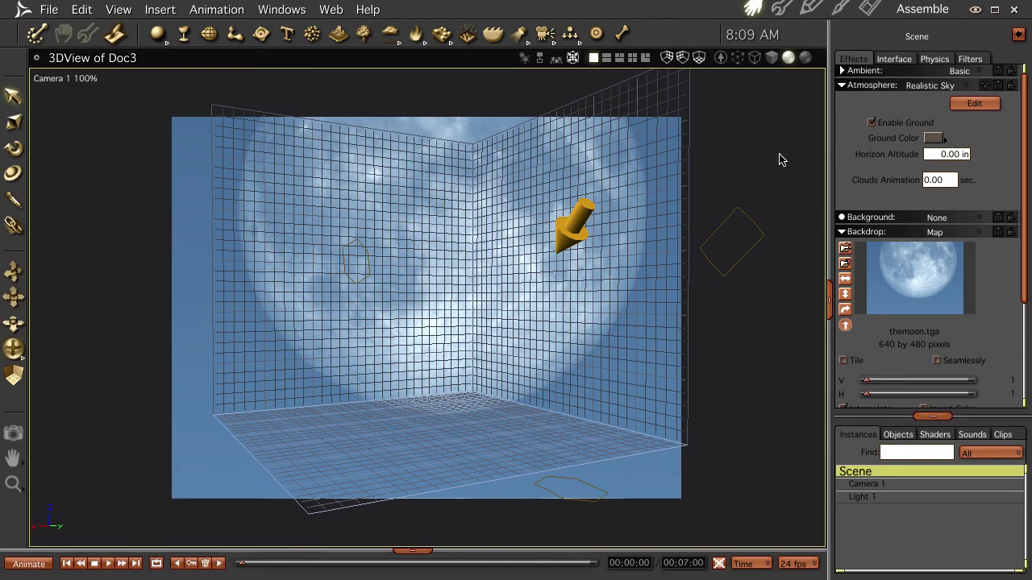
pyautogui.click(974, 103)
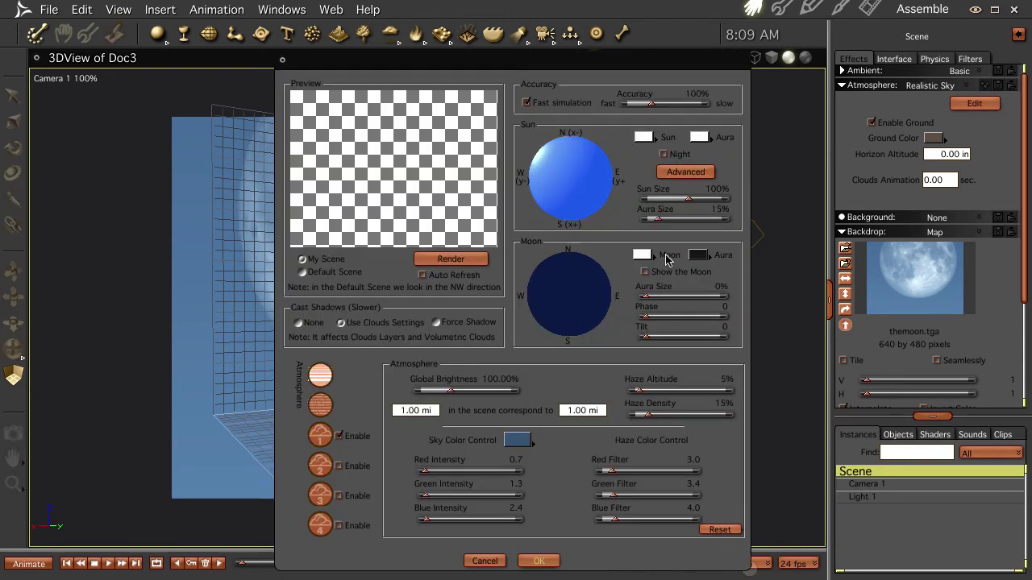
# Step: Show the moon in the sky and set both sun and moon Aura Size to 100%
pyautogui.click(645, 271)
pyautogui.moveTo(572, 316); pyautogui.dragTo(564, 306)
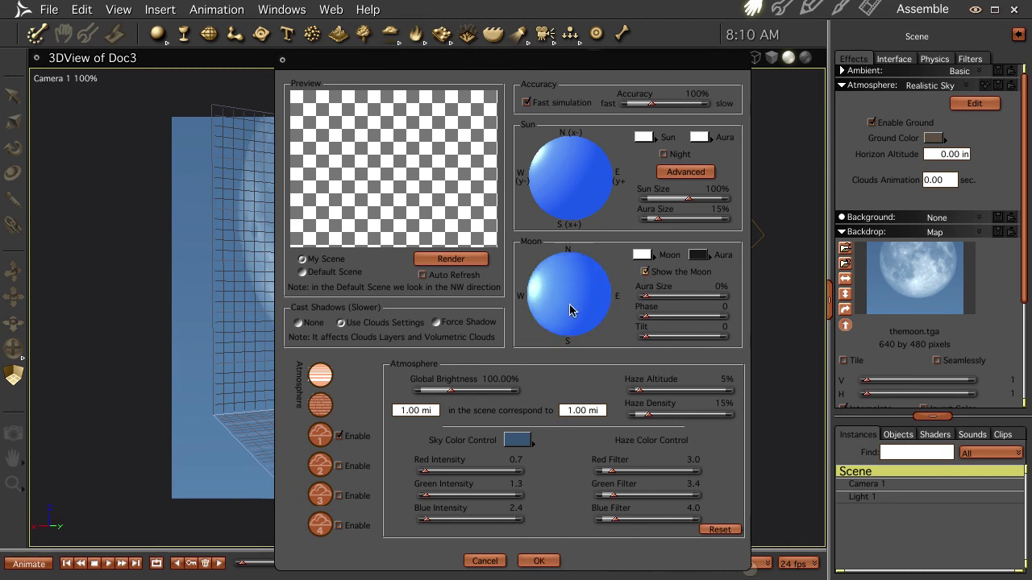
pyautogui.moveTo(657, 222); pyautogui.dragTo(792, 229)
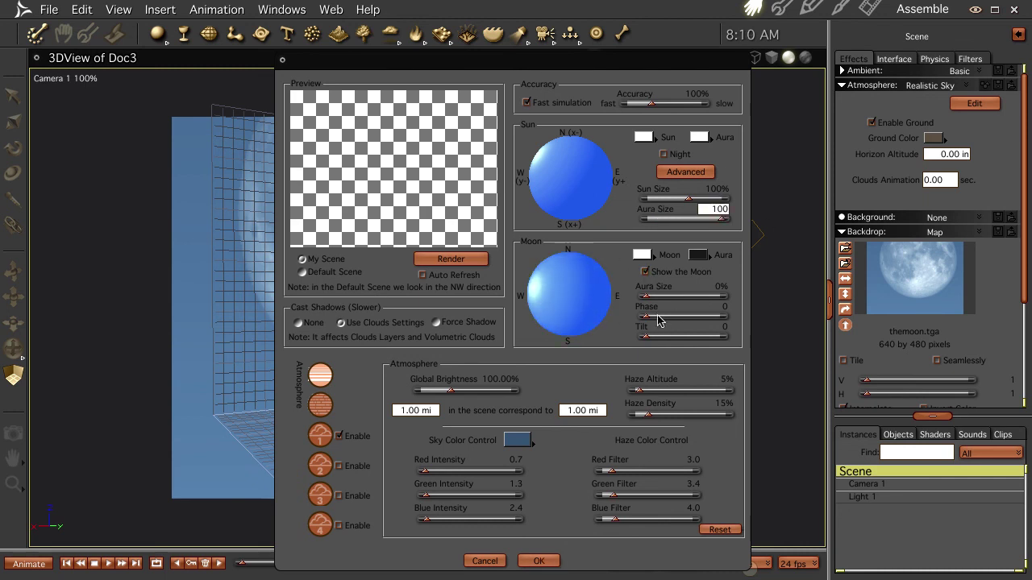
pyautogui.moveTo(651, 304); pyautogui.dragTo(790, 311)
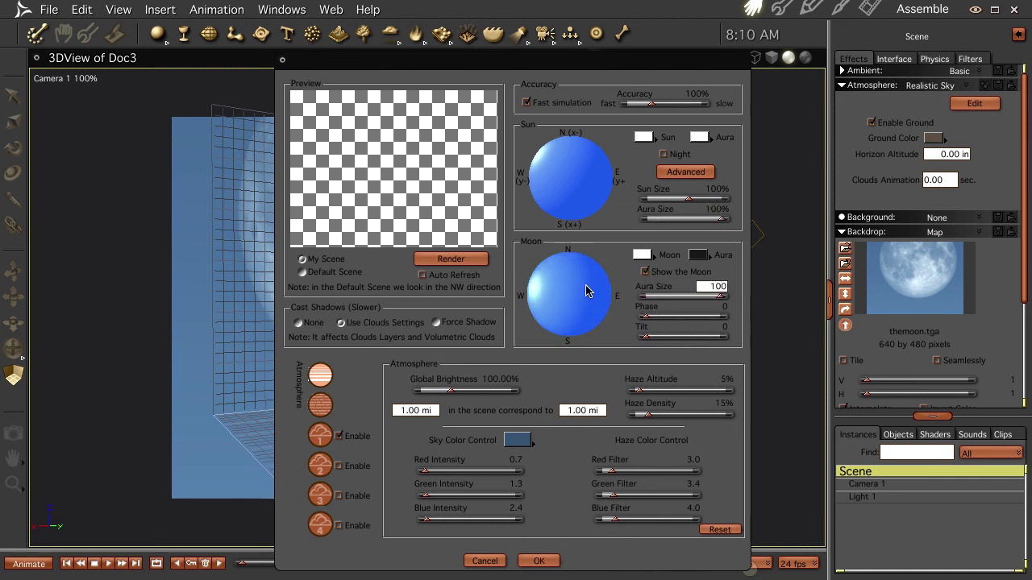
pyautogui.click(423, 275)
pyautogui.click(452, 259)
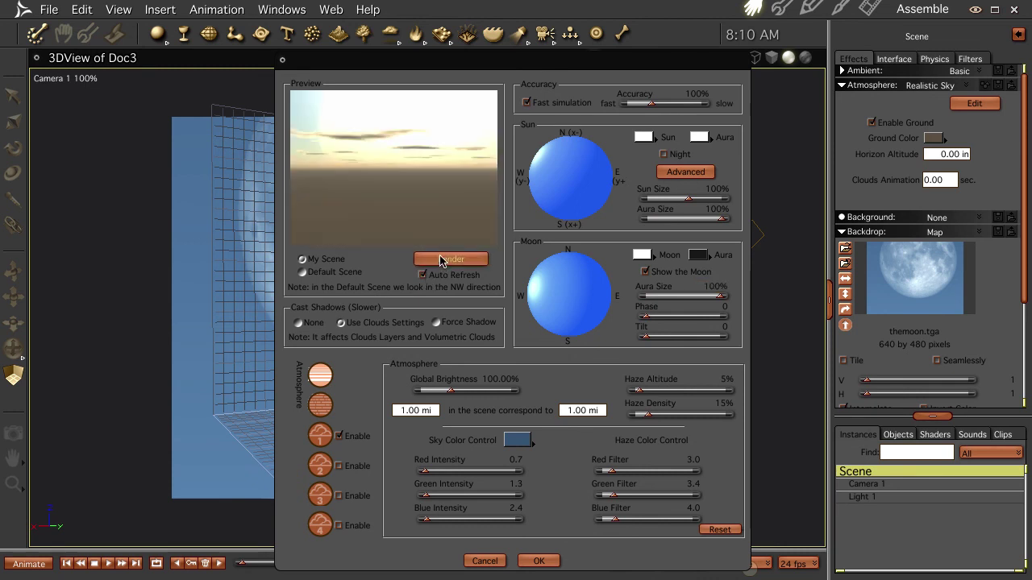
# Step: Make the sun and moon aura colours red, then apply the sky settings
pyautogui.click(698, 137)
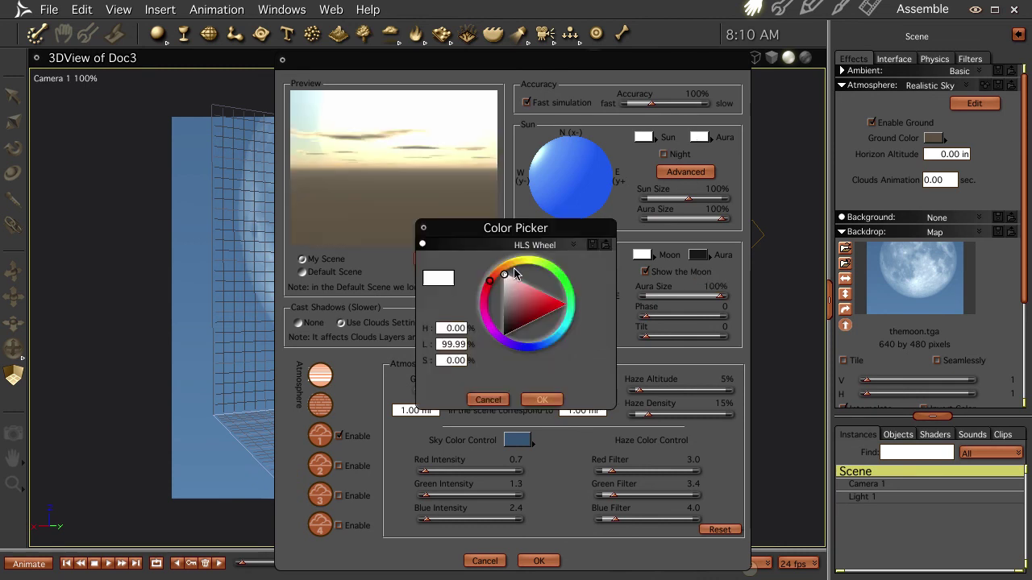
pyautogui.click(539, 310)
pyautogui.click(544, 400)
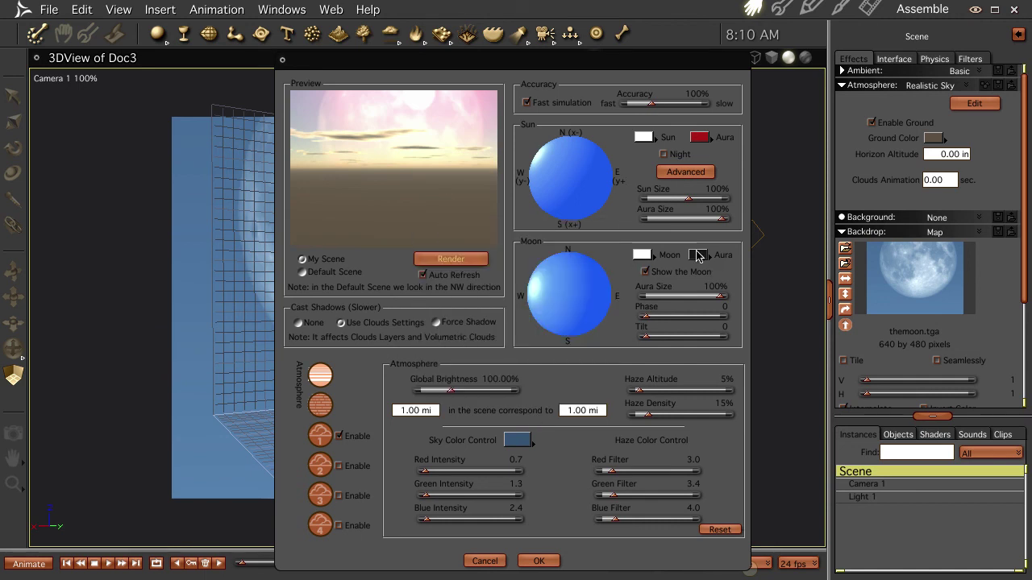
pyautogui.click(698, 256)
pyautogui.click(544, 307)
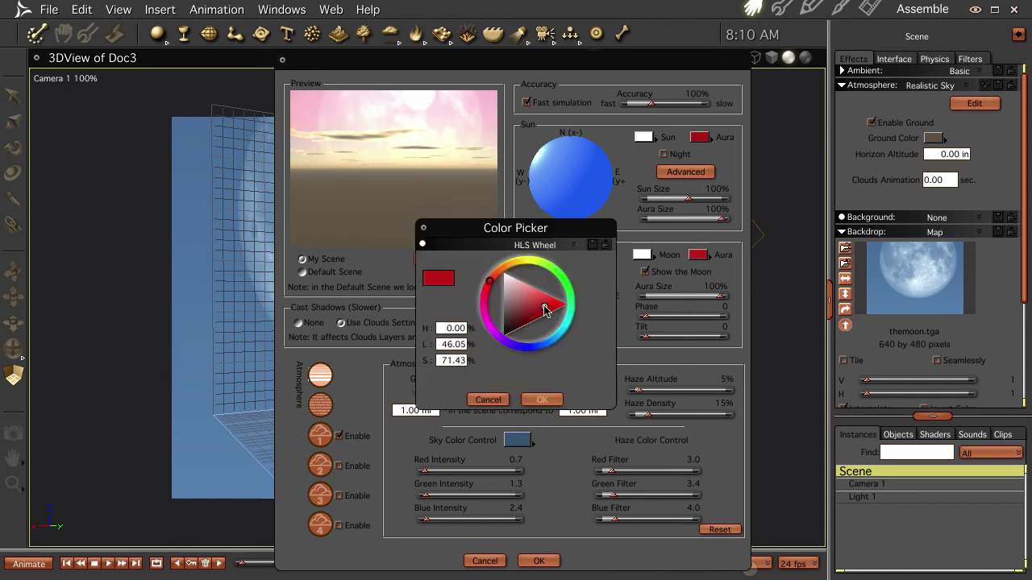
pyautogui.click(542, 399)
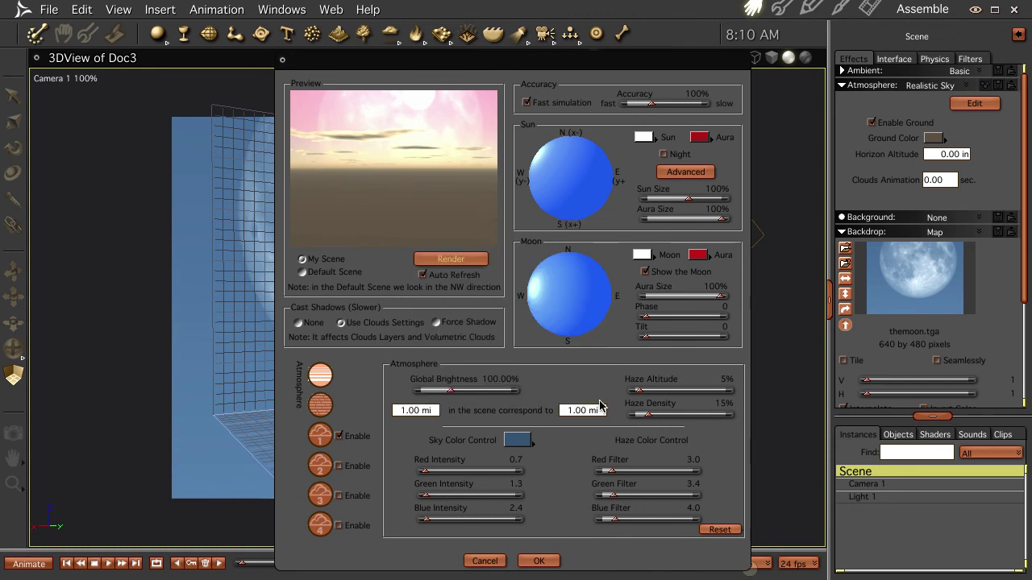
pyautogui.click(539, 562)
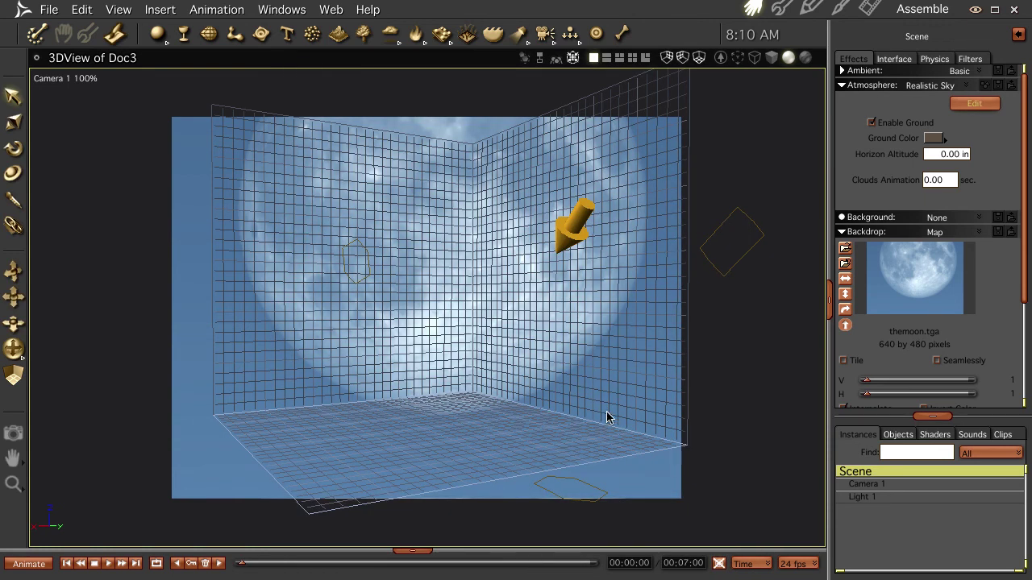
# Step: Render the pink-tinted cloudy moon sky, then go back to the 3D view
pyautogui.hotkey('ctrl', 'r')
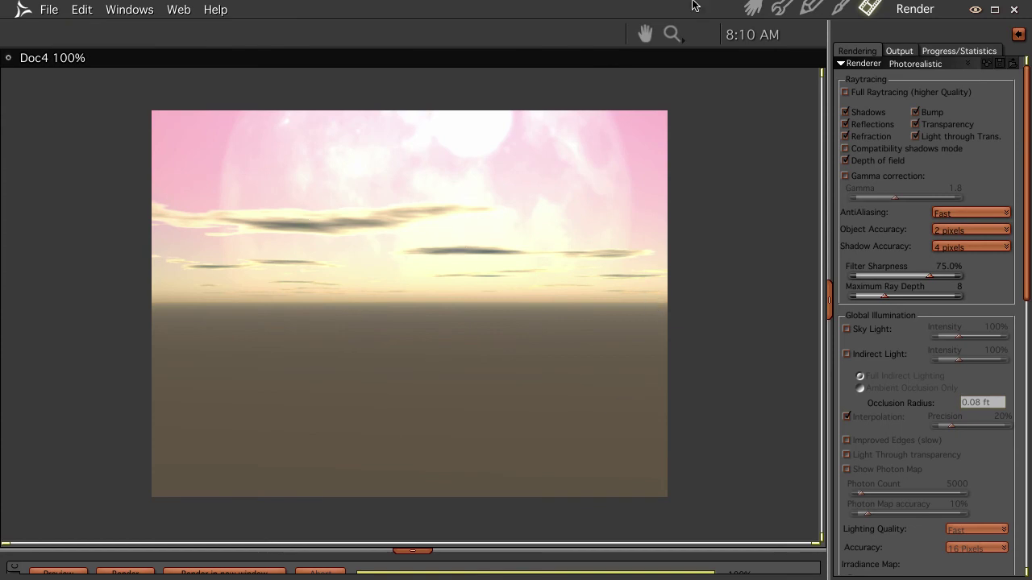
pyautogui.click(752, 8)
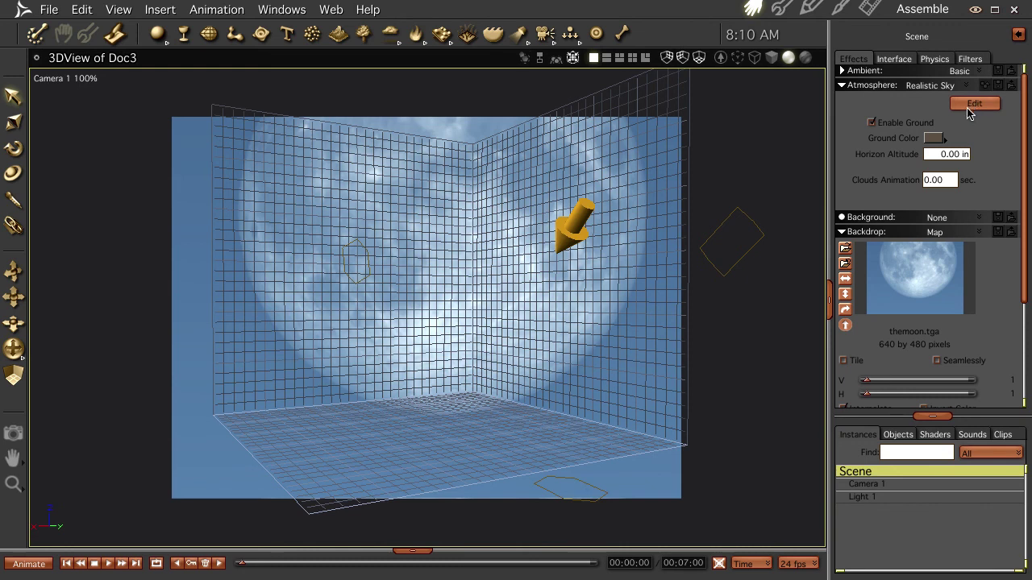
# Step: Tilt the camera to a new angle and re-render the pink moon sky over the ground
pyautogui.moveTo(596, 299); pyautogui.dragTo(596, 279)
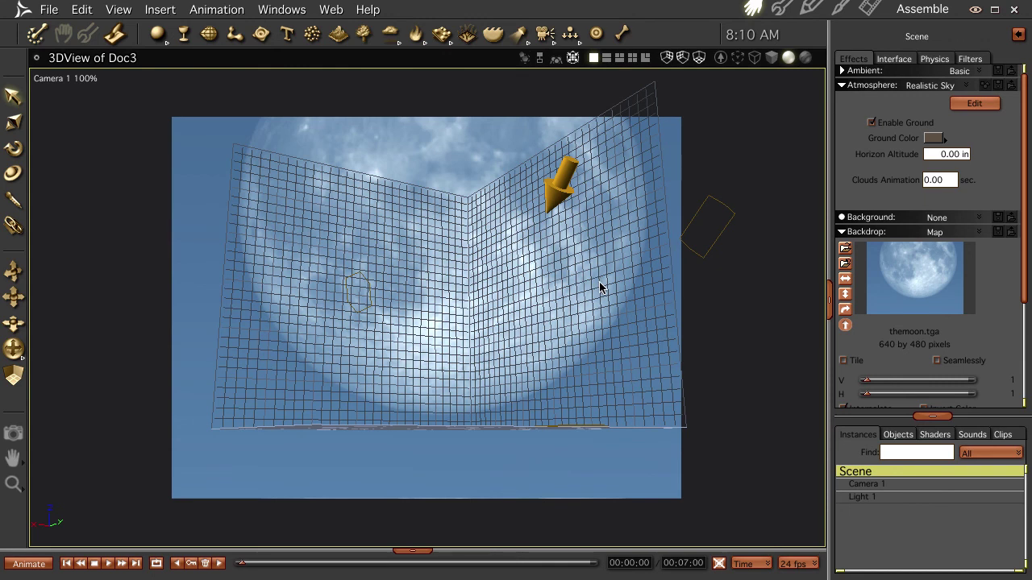
pyautogui.hotkey('ctrl', 'r')
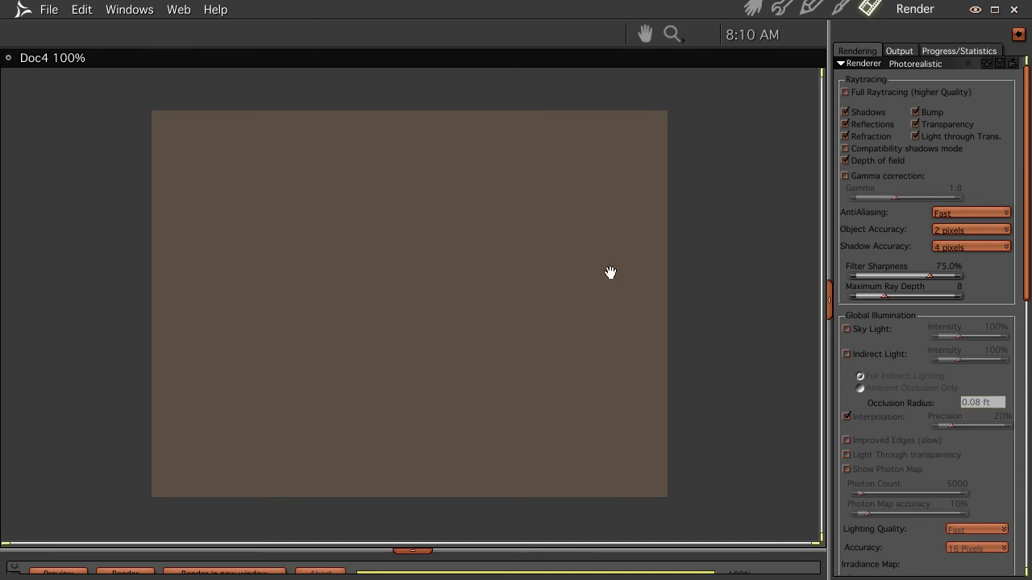
pyautogui.click(752, 8)
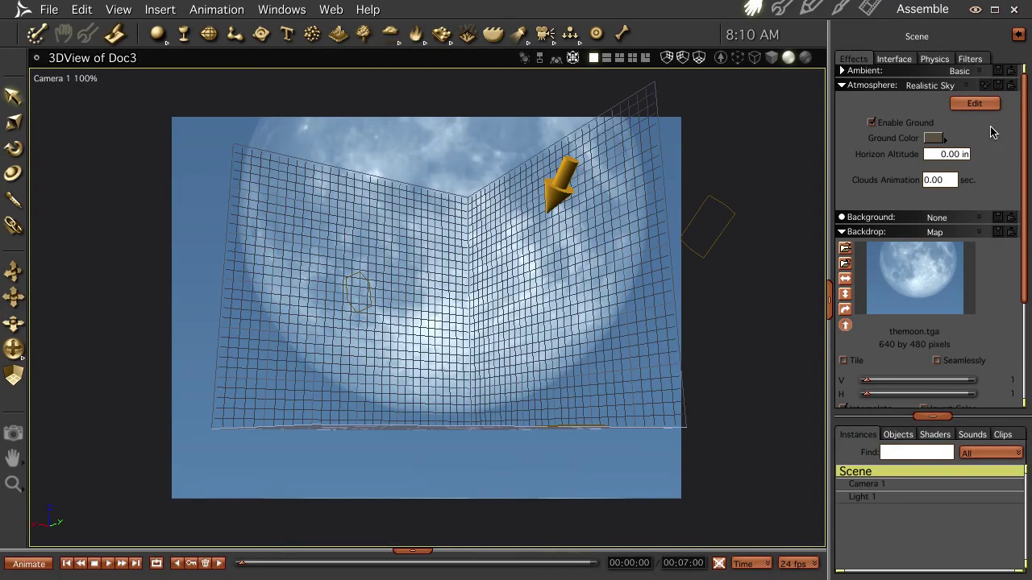